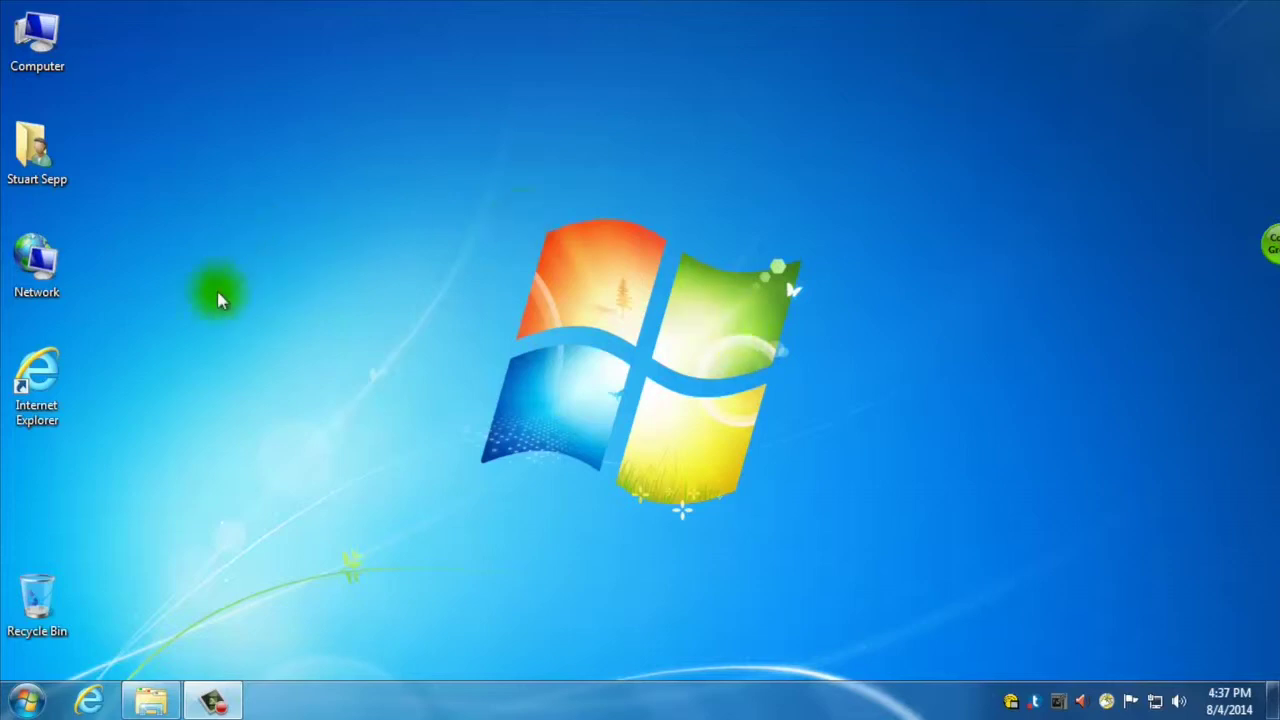
# - Browse the installed programs and expand the Microsoft Office 2013 folder to locate Word 2013
pyautogui.click(22, 708)
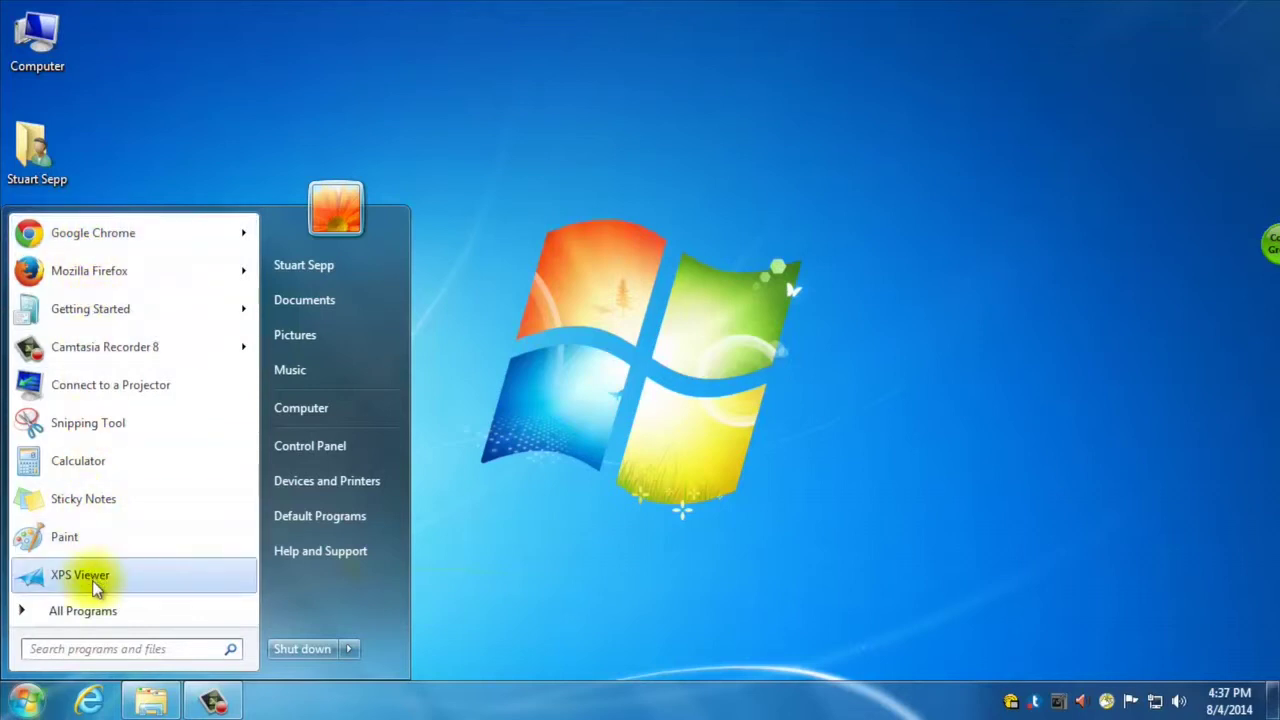
pyautogui.click(84, 610)
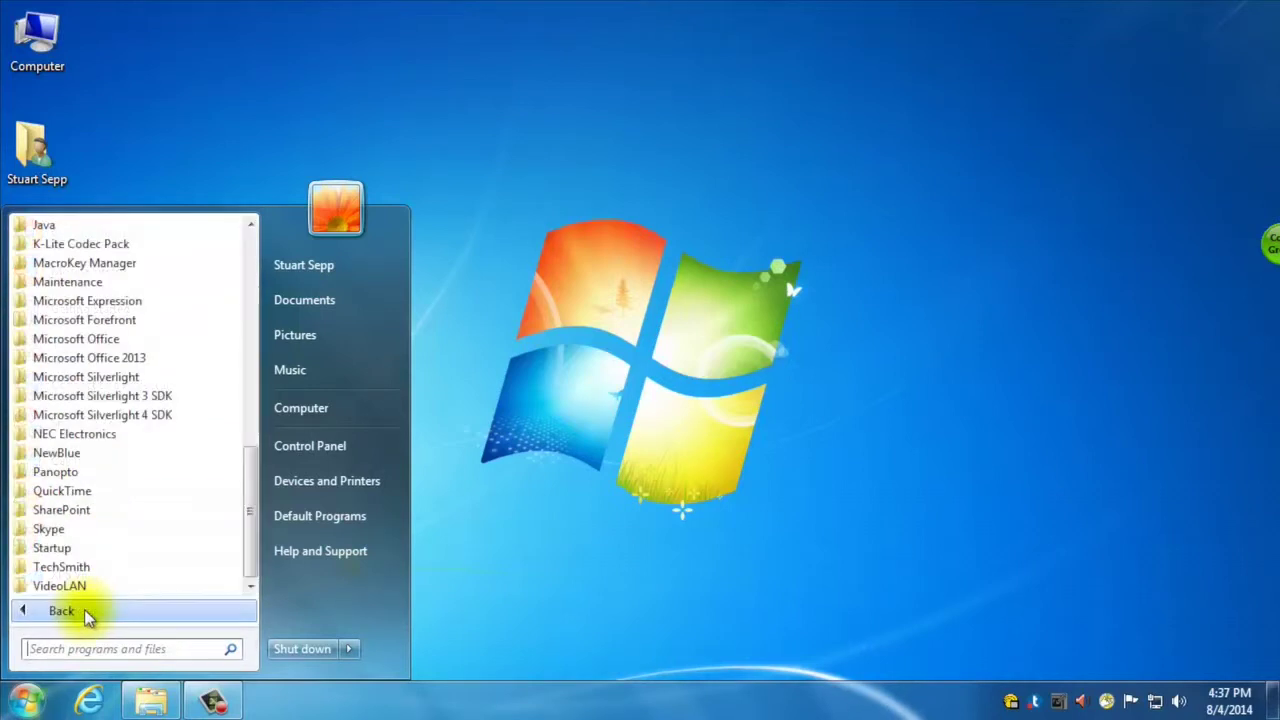
pyautogui.scroll(11, 84, 395)
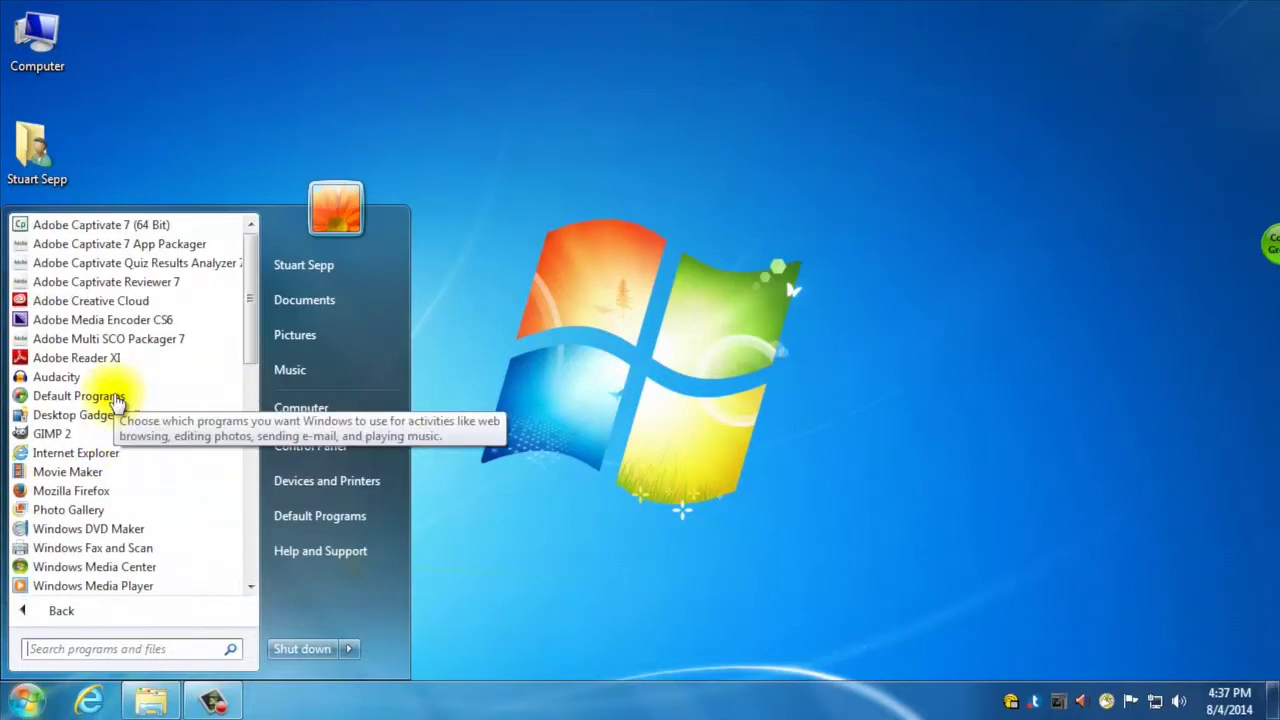
pyautogui.scroll(-5, 110, 401)
pyautogui.scroll(-4, 200, 425)
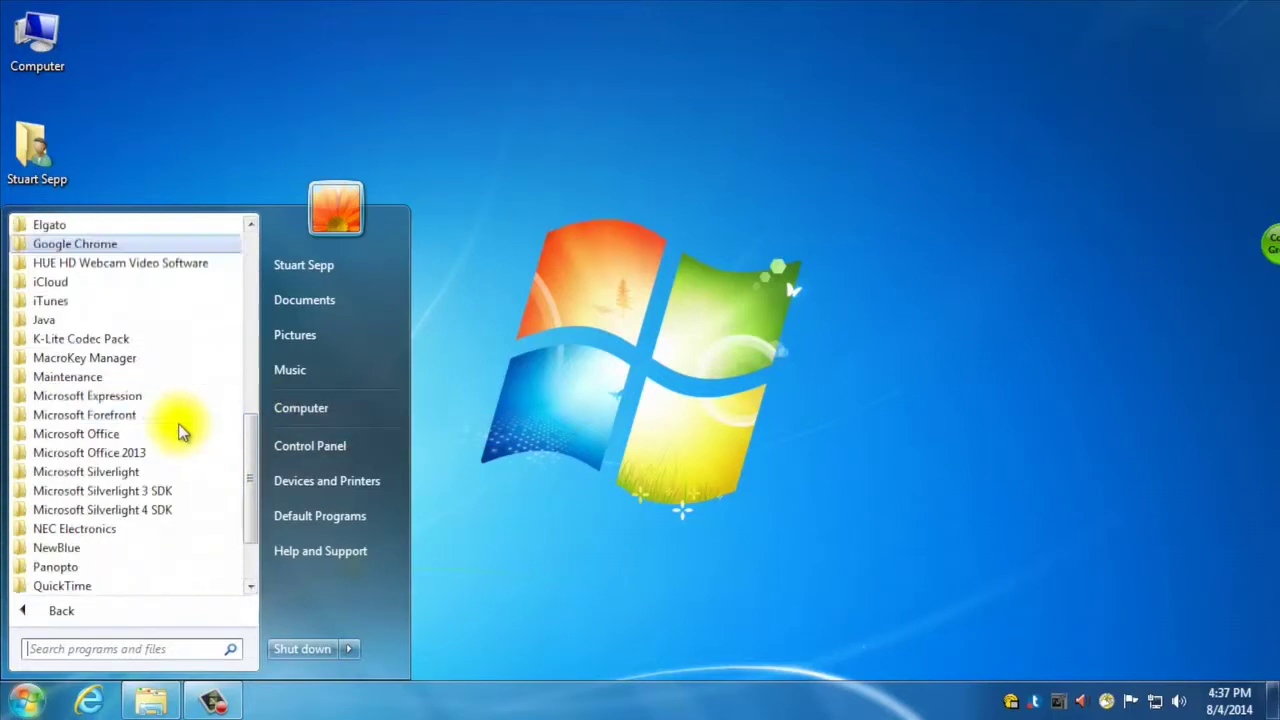
pyautogui.scroll(2, 180, 432)
pyautogui.scroll(3, 177, 428)
pyautogui.scroll(-7, 249, 389)
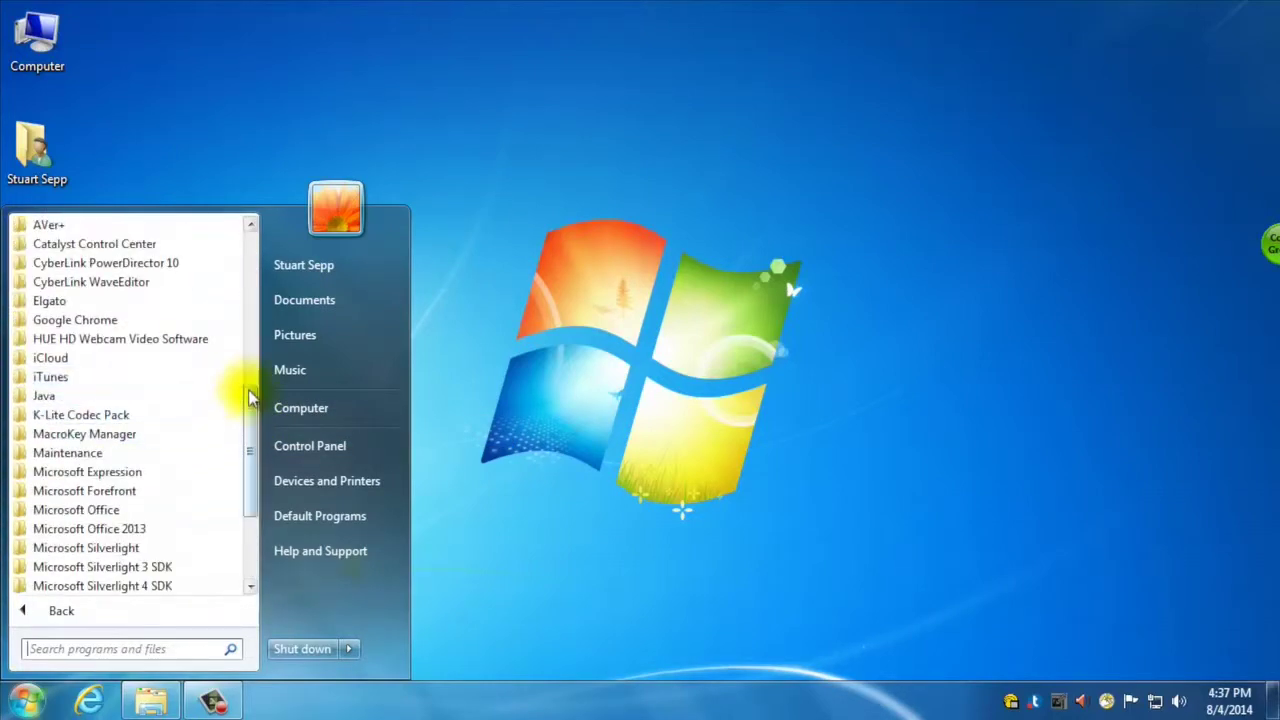
pyautogui.scroll(10, 209, 277)
pyautogui.scroll(-6, 243, 314)
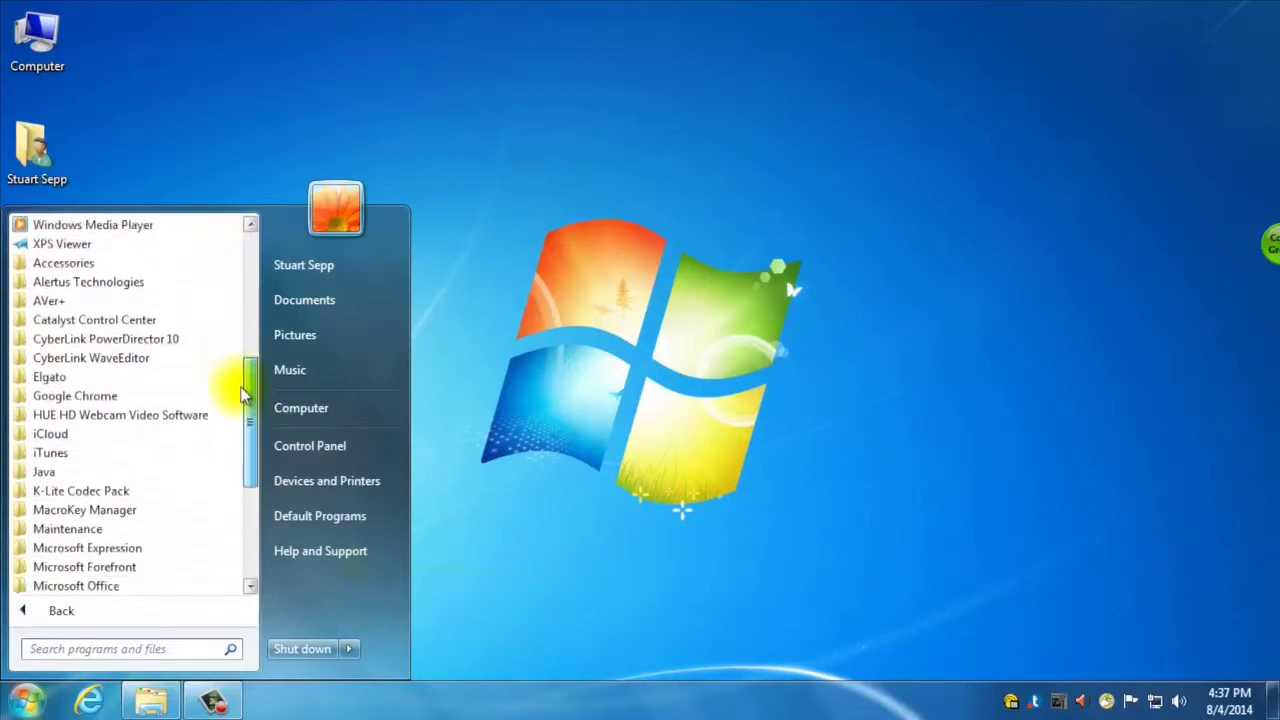
pyautogui.scroll(-2, 243, 412)
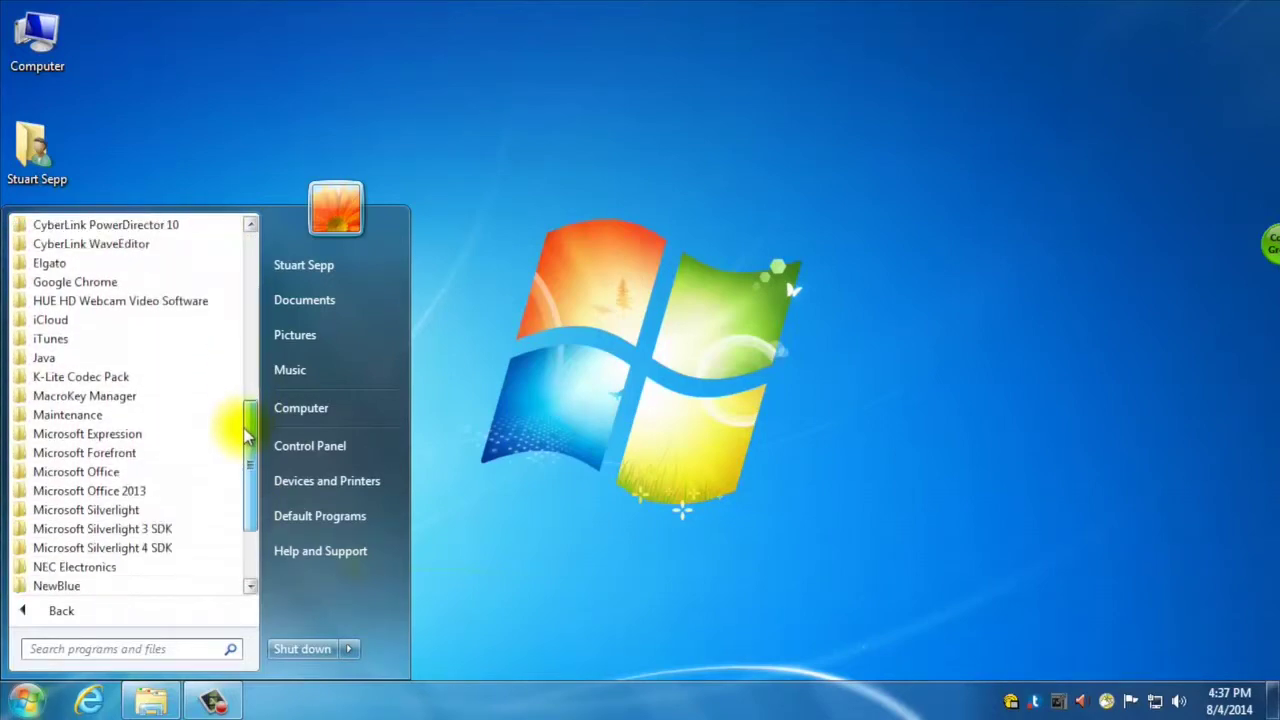
pyautogui.click(79, 494)
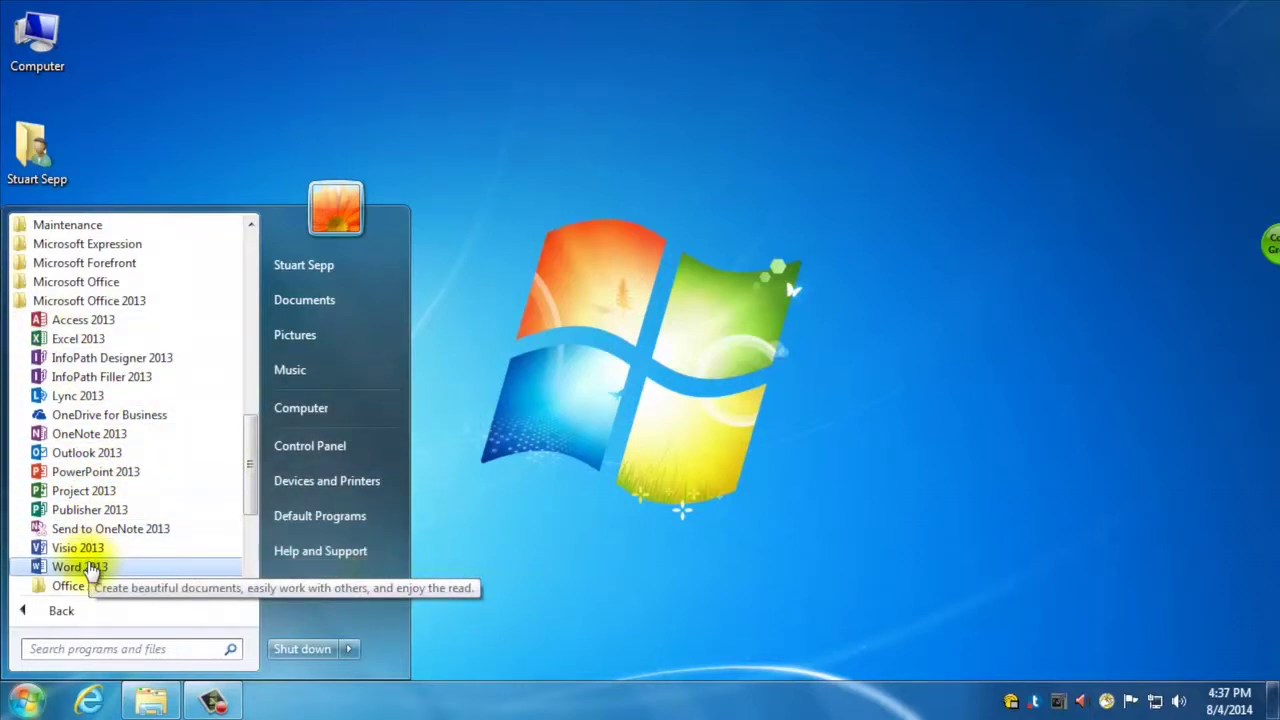
pyautogui.click(761, 492)
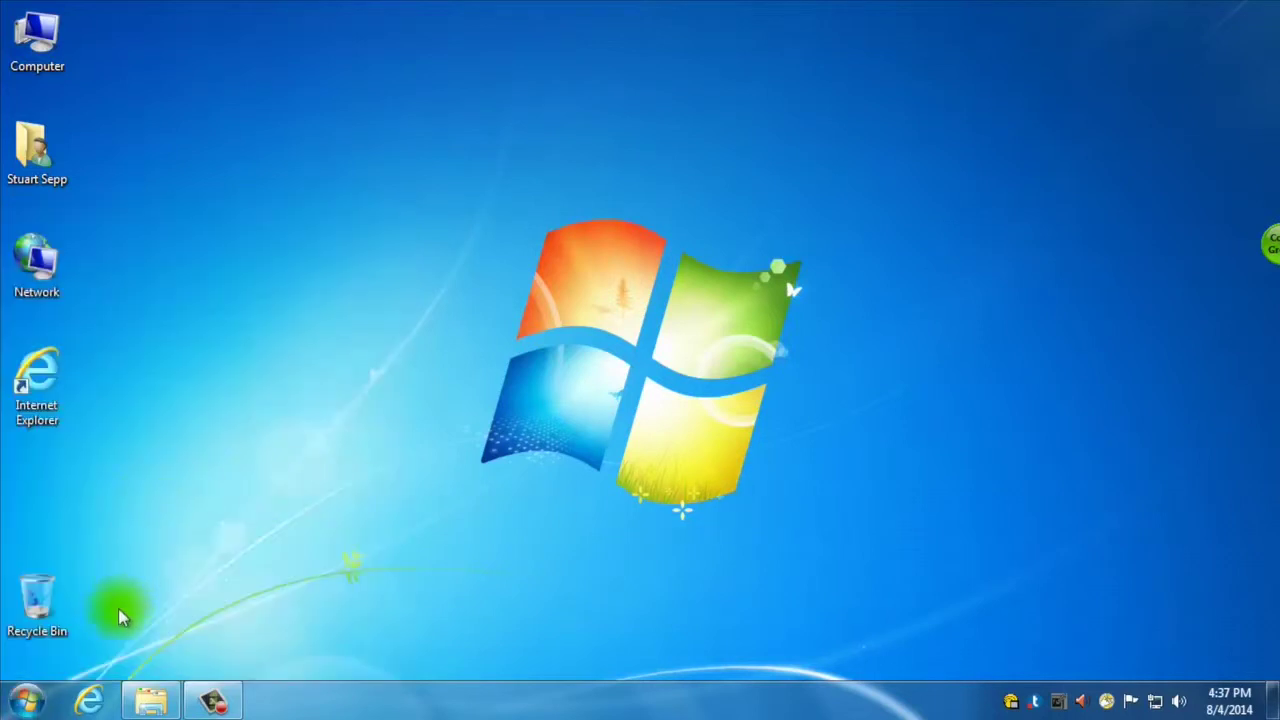
# - Search the installed programs for "word" and launch Word 2013
pyautogui.click(27, 700)
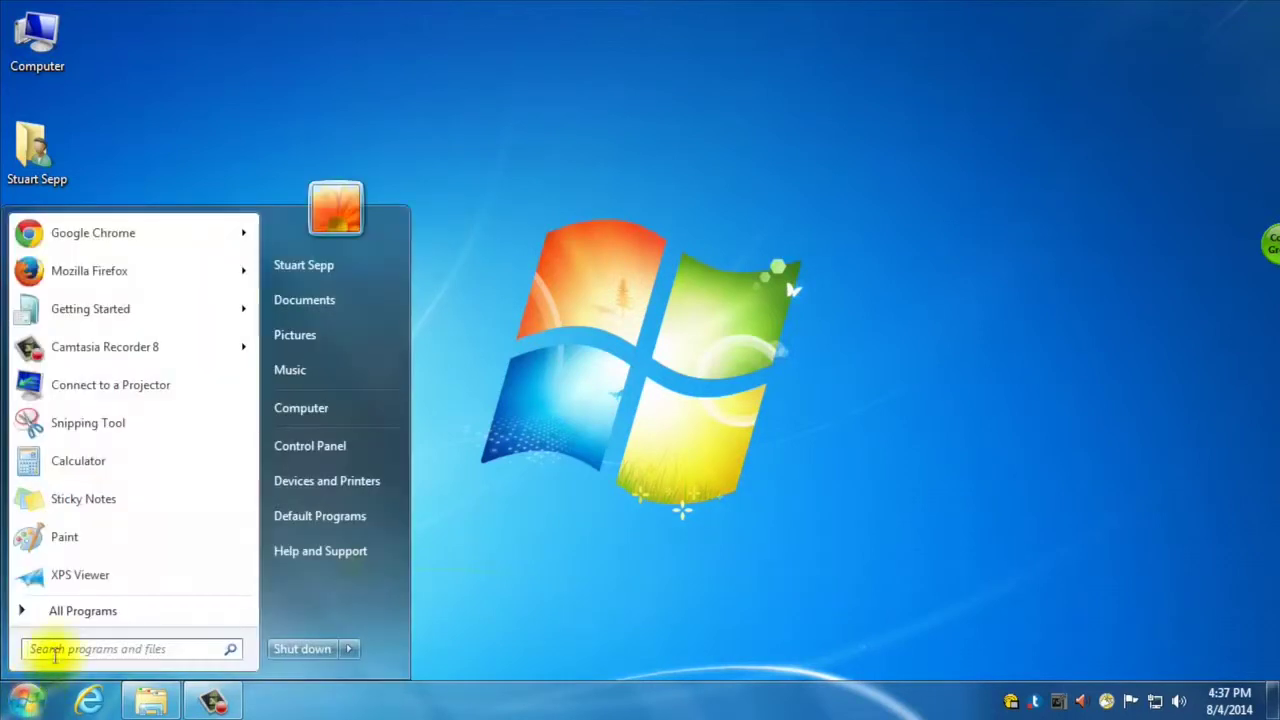
pyautogui.write('word')
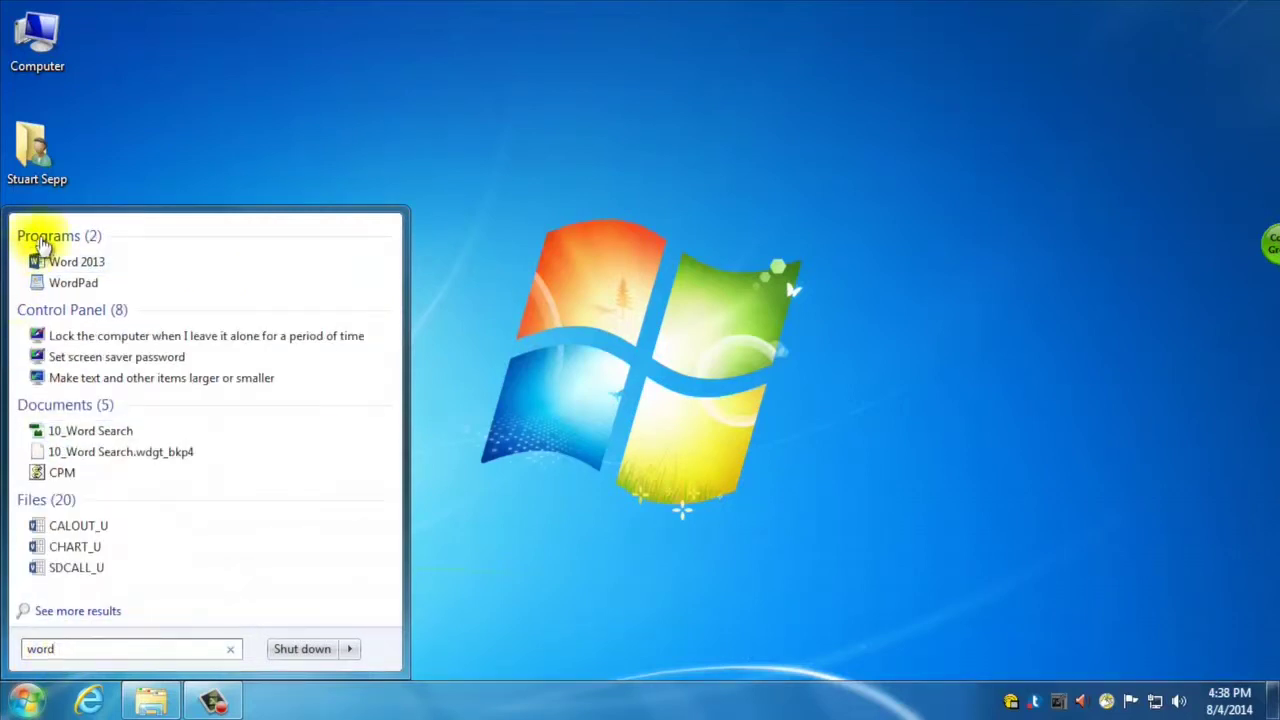
pyautogui.click(84, 261)
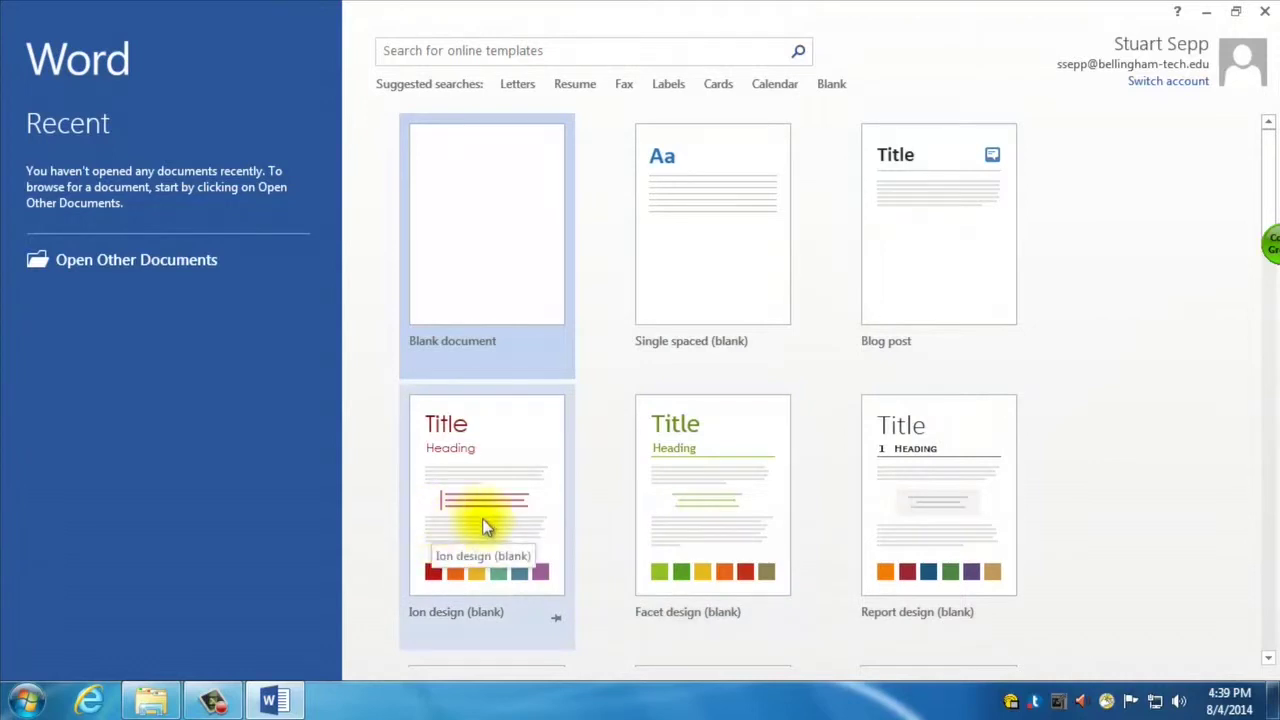
# - Look over the available document templates and create a new blank document
pyautogui.scroll(-5, 722, 268)
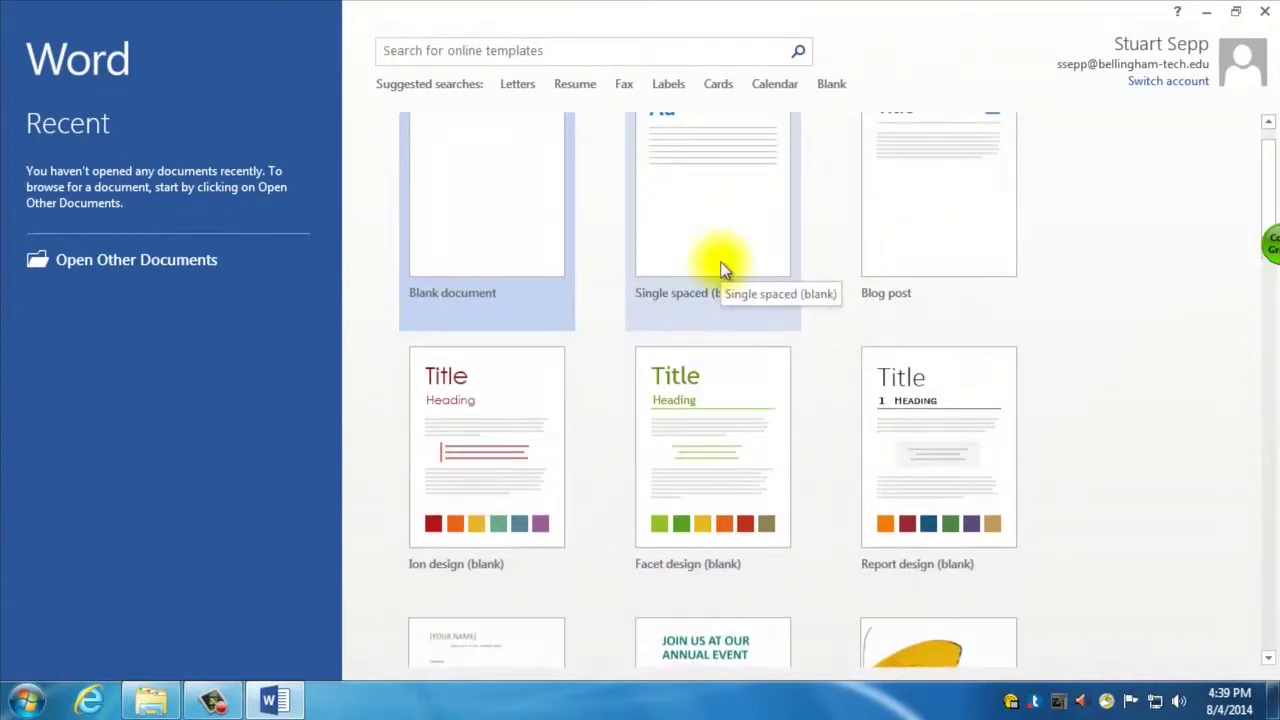
pyautogui.scroll(-3, 735, 388)
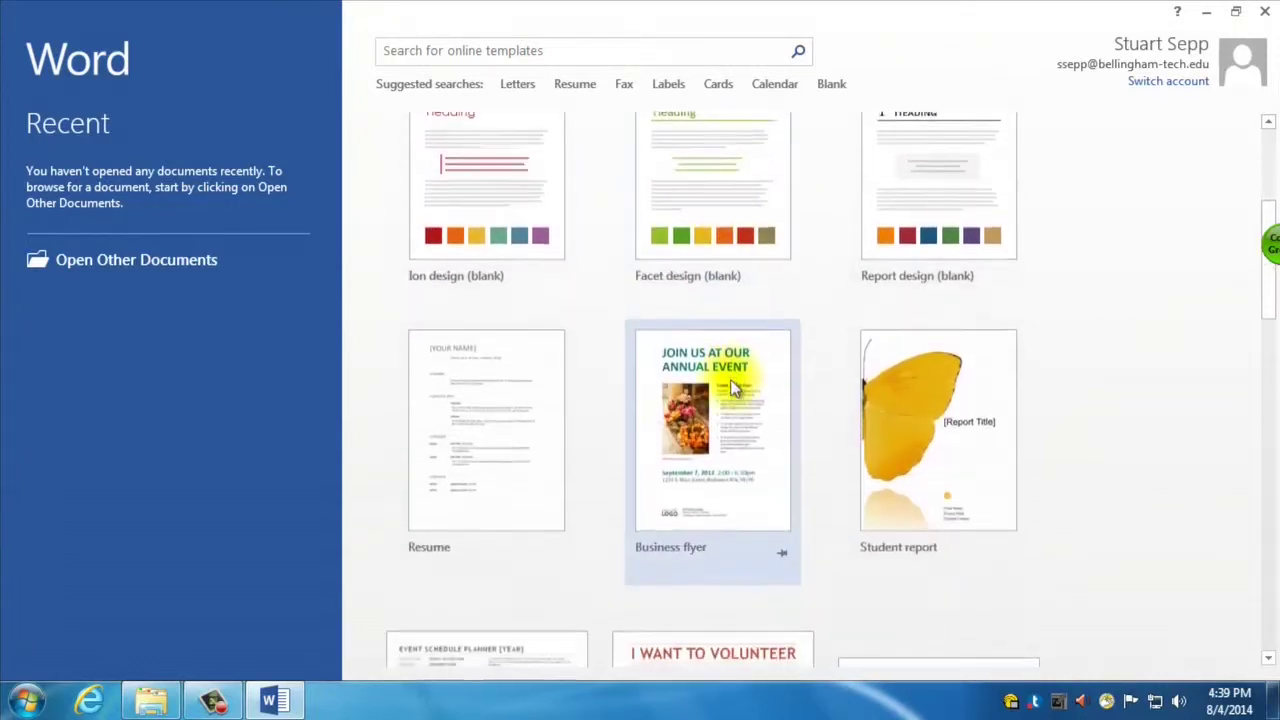
pyautogui.scroll(-2, 752, 455)
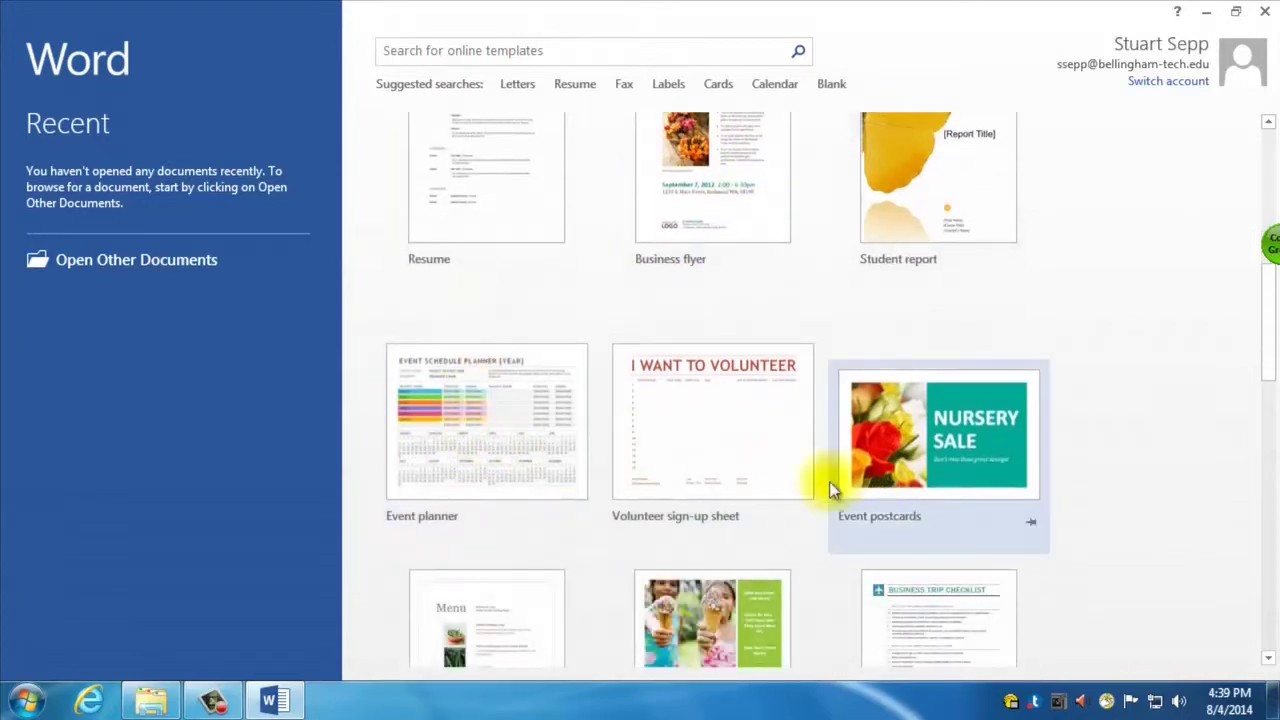
pyautogui.scroll(-3, 820, 486)
pyautogui.scroll(12, 473, 422)
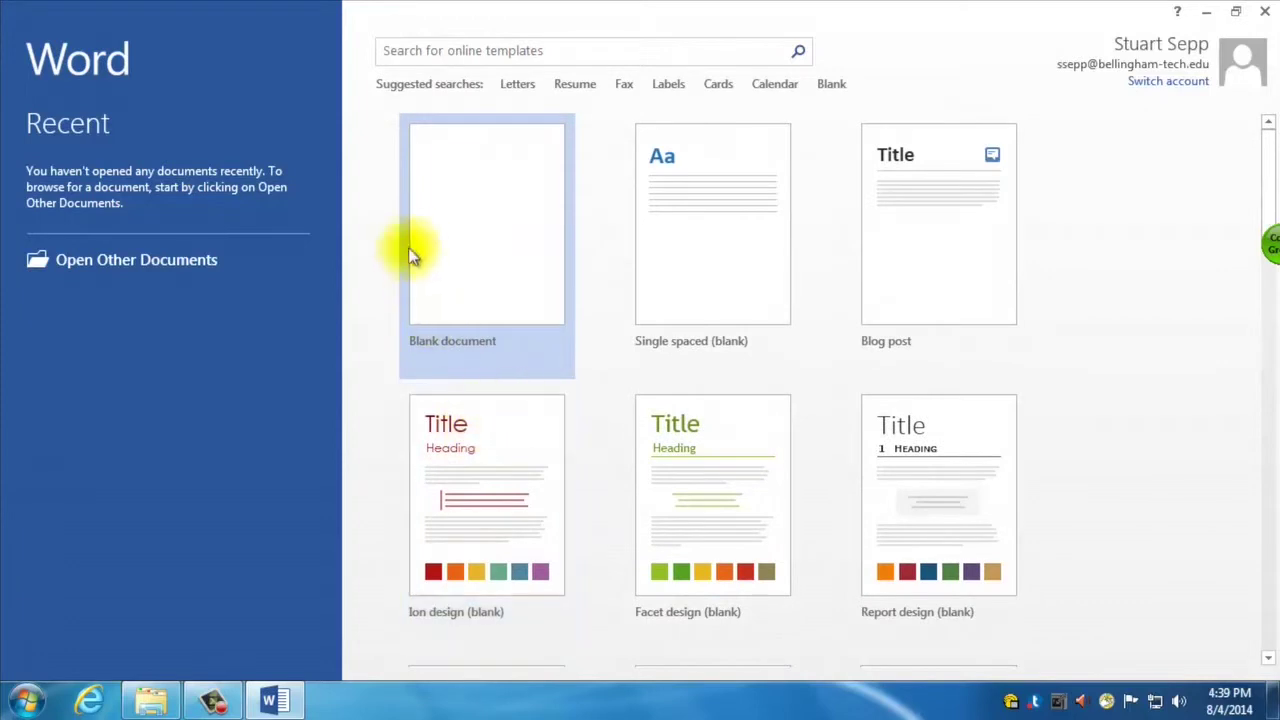
pyautogui.click(472, 222)
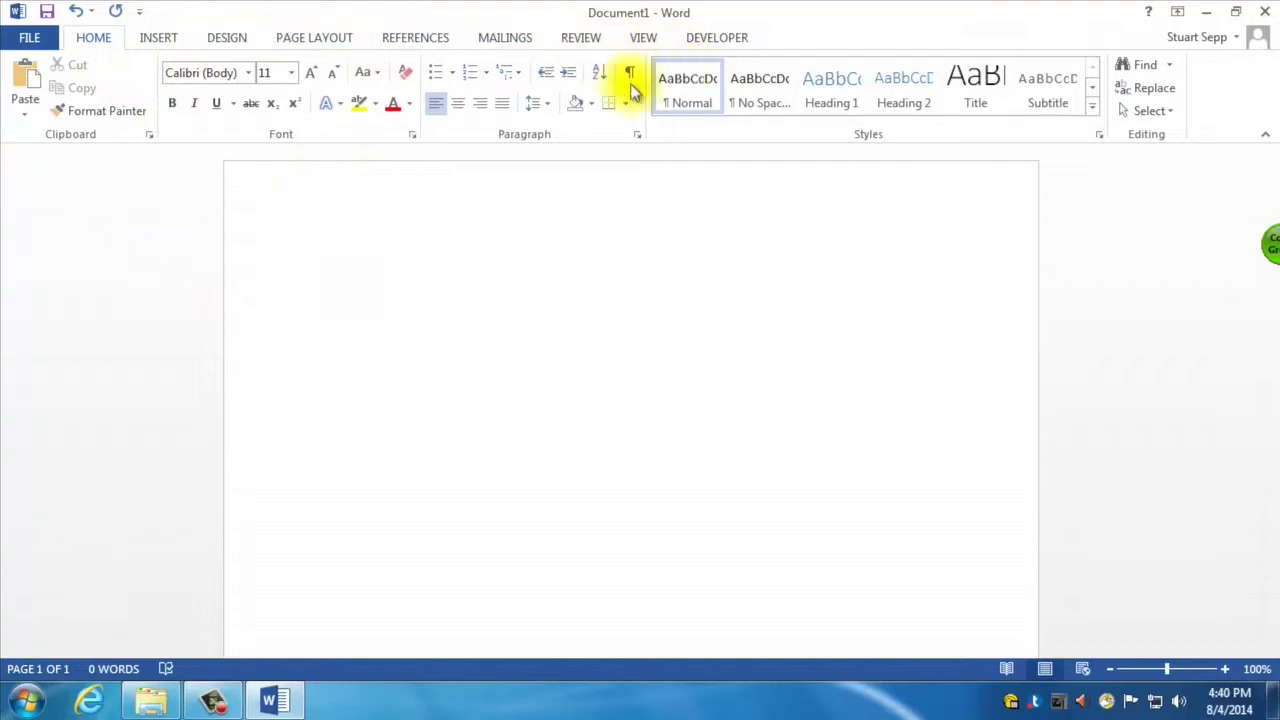
# - Examine the command sets for inserting, design, page layout, references, mailings, review, view and developer tools, and return to the home commands
pyautogui.click(158, 38)
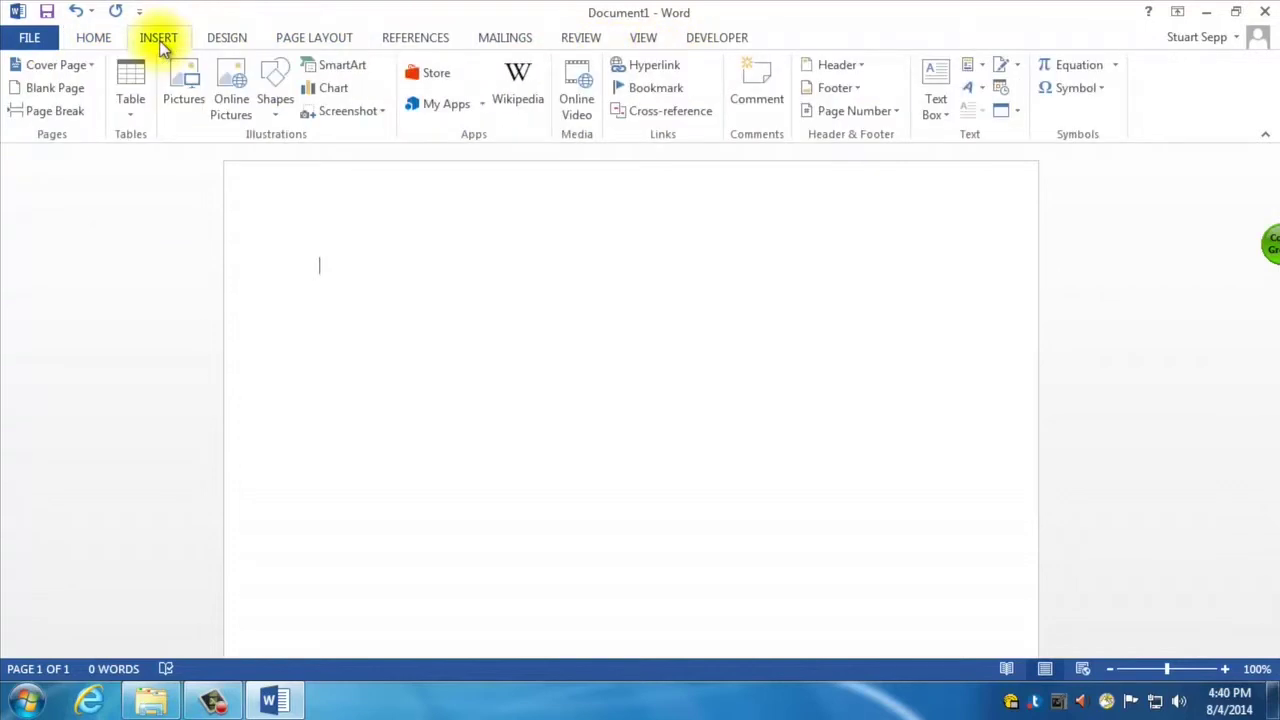
pyautogui.click(104, 44)
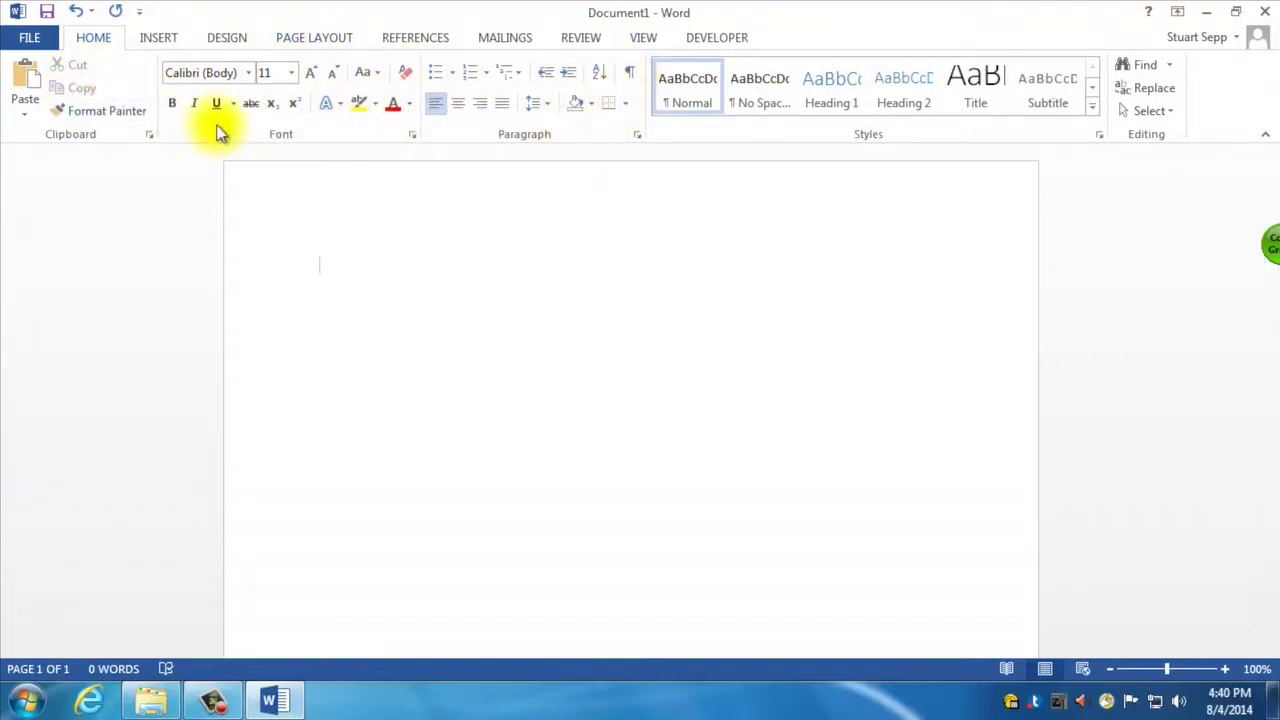
pyautogui.click(155, 37)
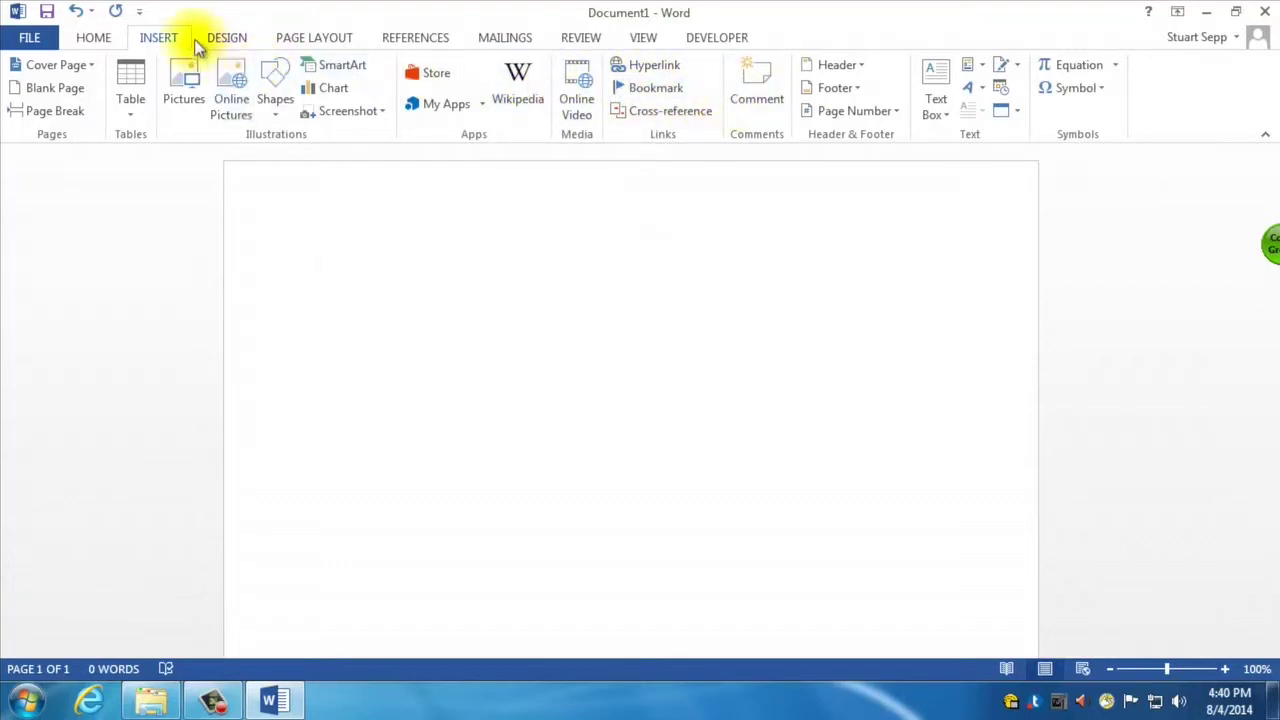
pyautogui.click(227, 37)
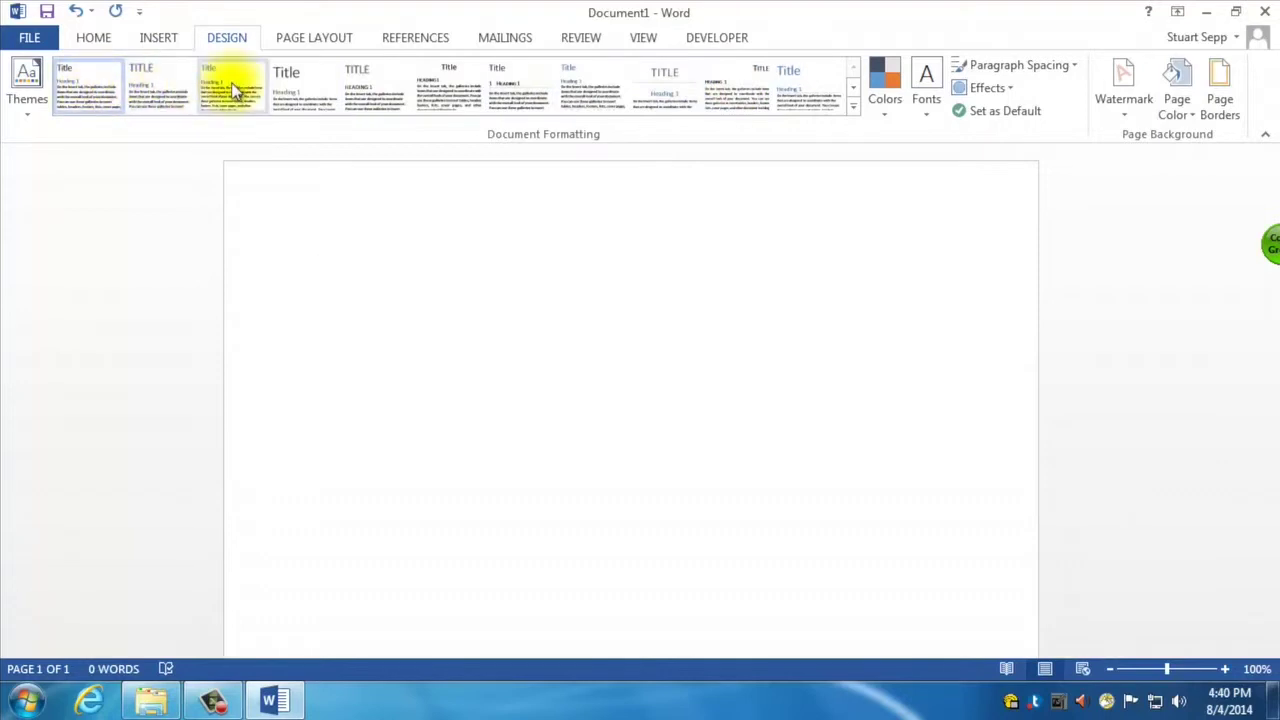
pyautogui.click(316, 44)
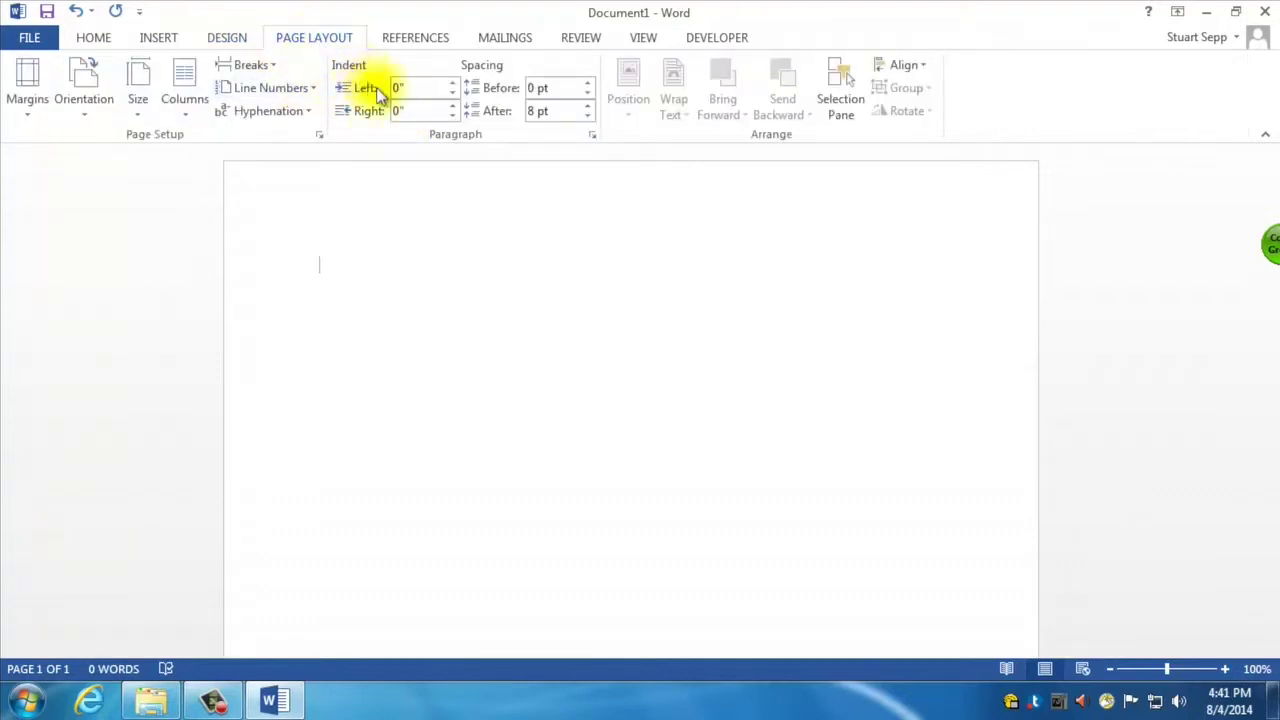
pyautogui.click(415, 40)
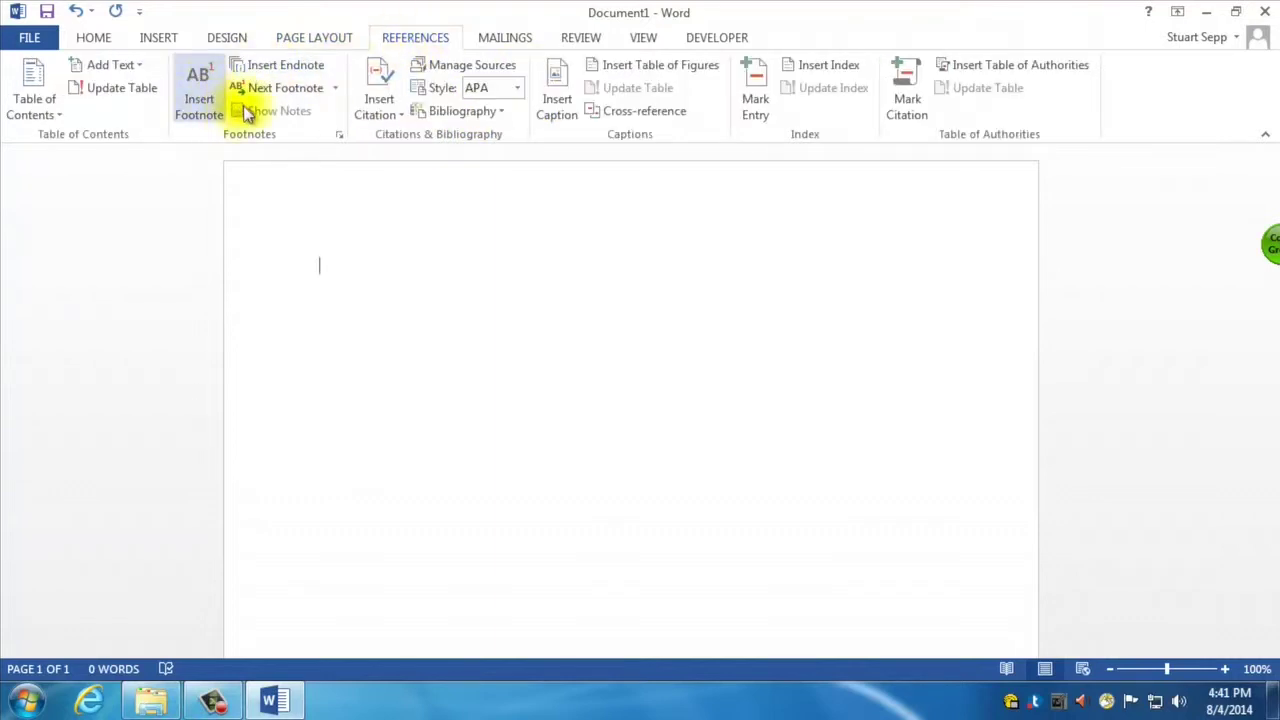
pyautogui.click(503, 38)
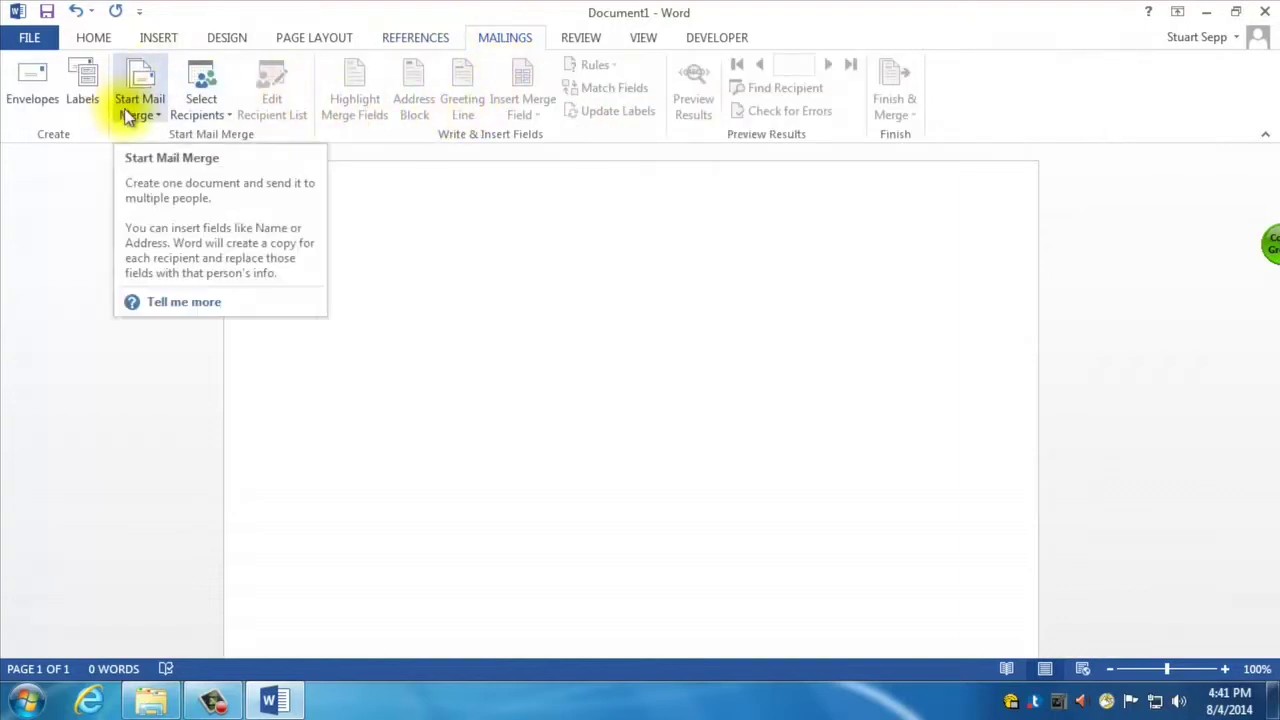
pyautogui.click(586, 40)
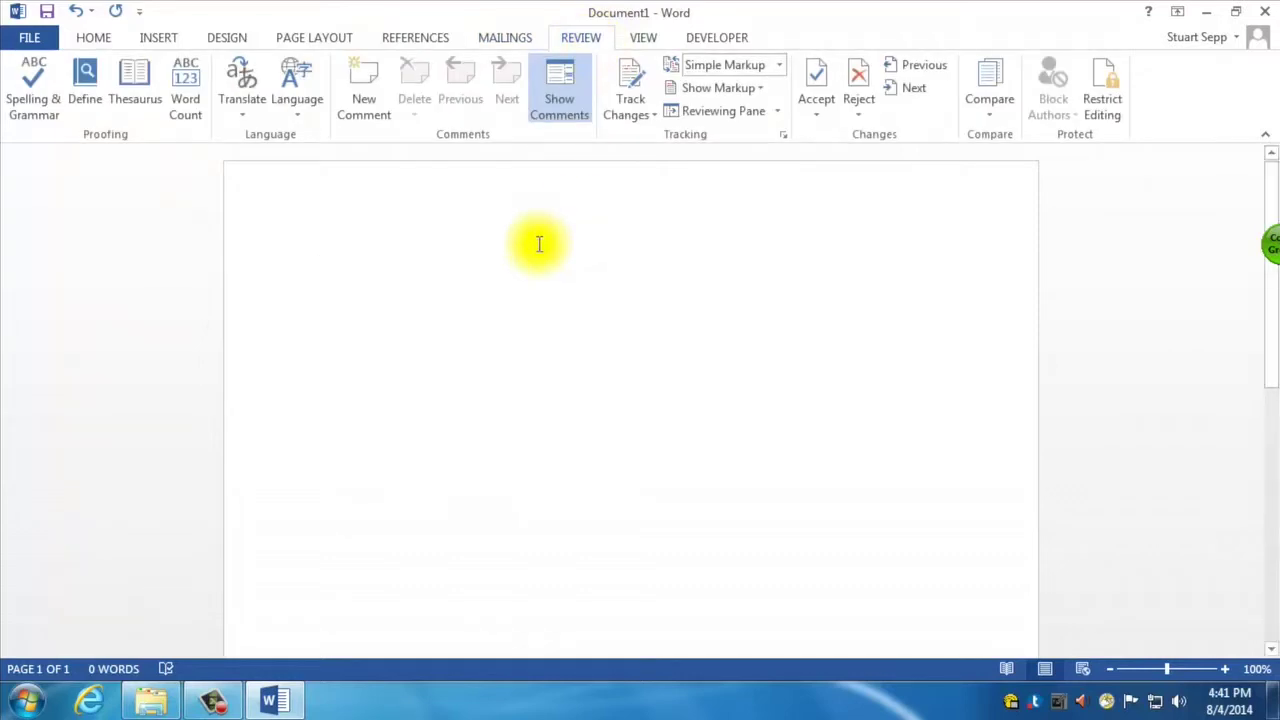
pyautogui.click(643, 40)
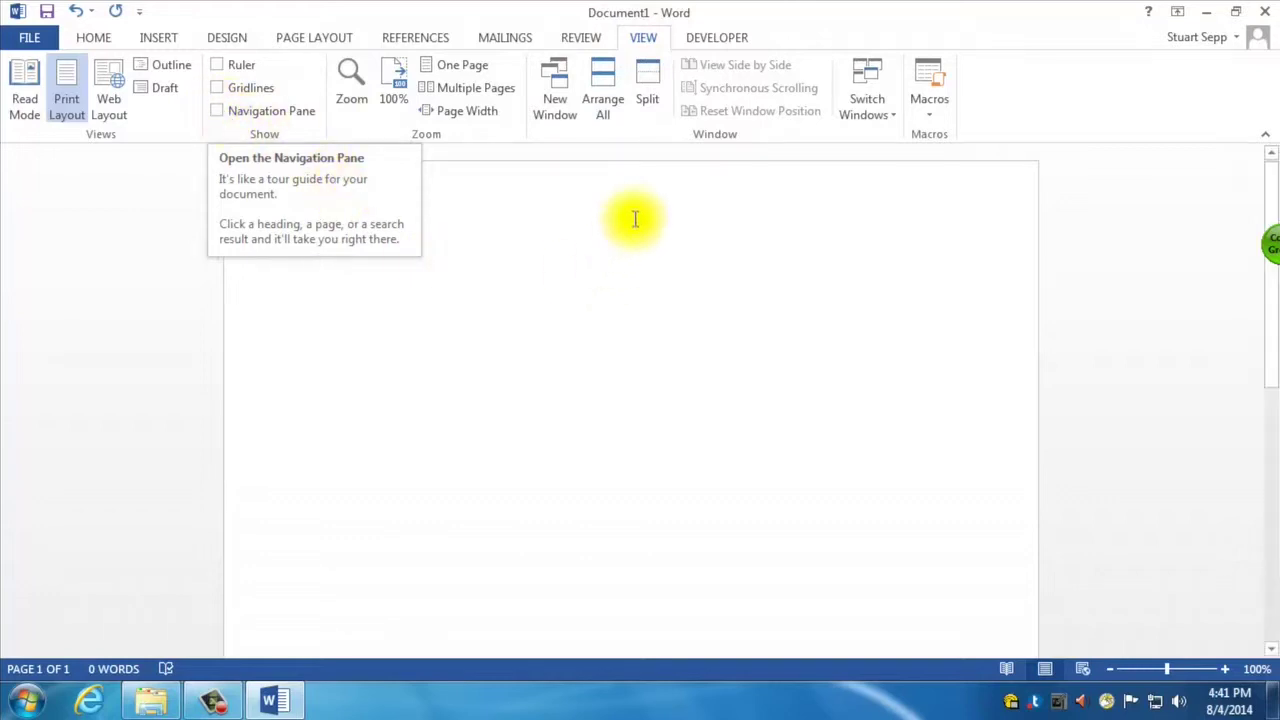
pyautogui.click(722, 40)
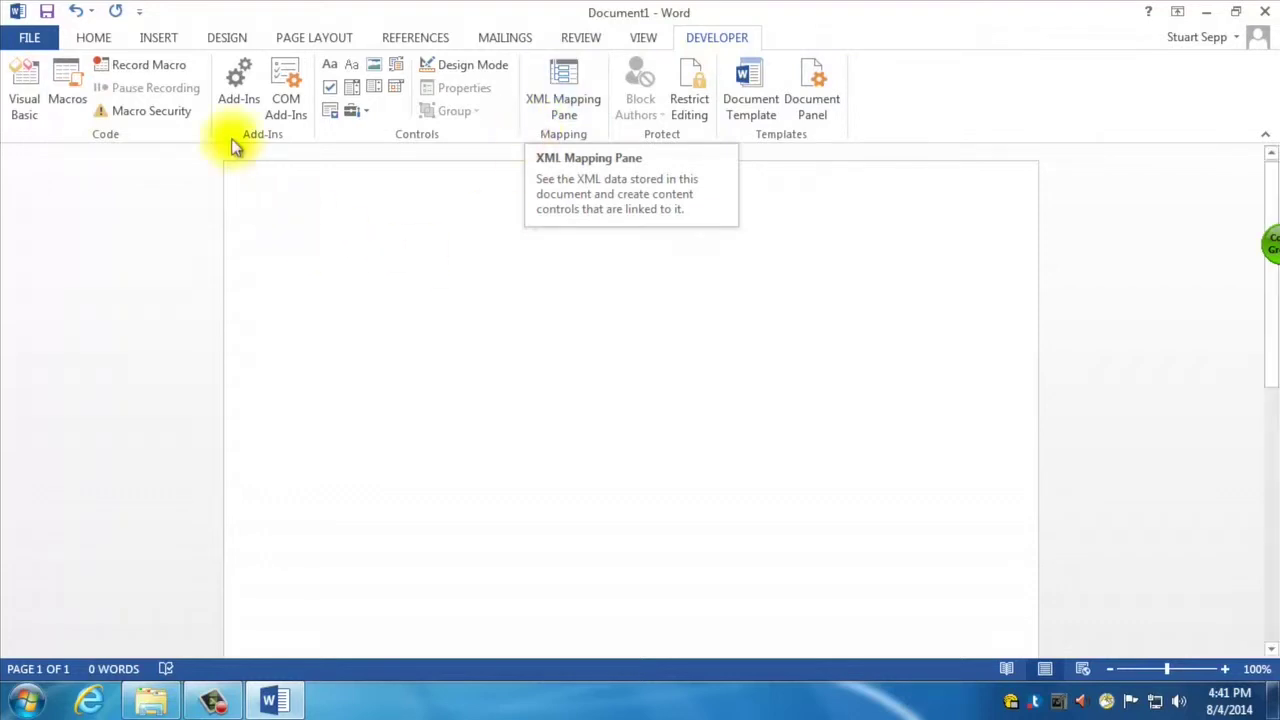
pyautogui.click(92, 40)
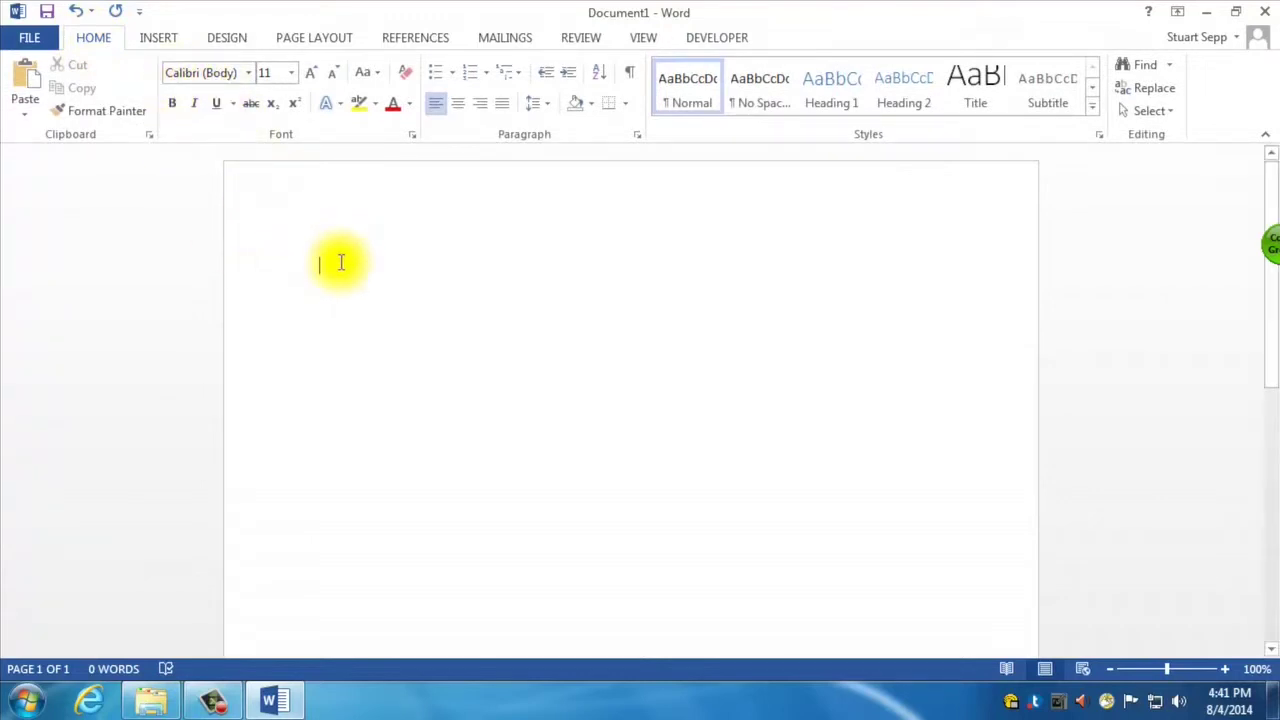
# - Enter the word "Font" on the first line of the document and select it
pyautogui.write('Fr')
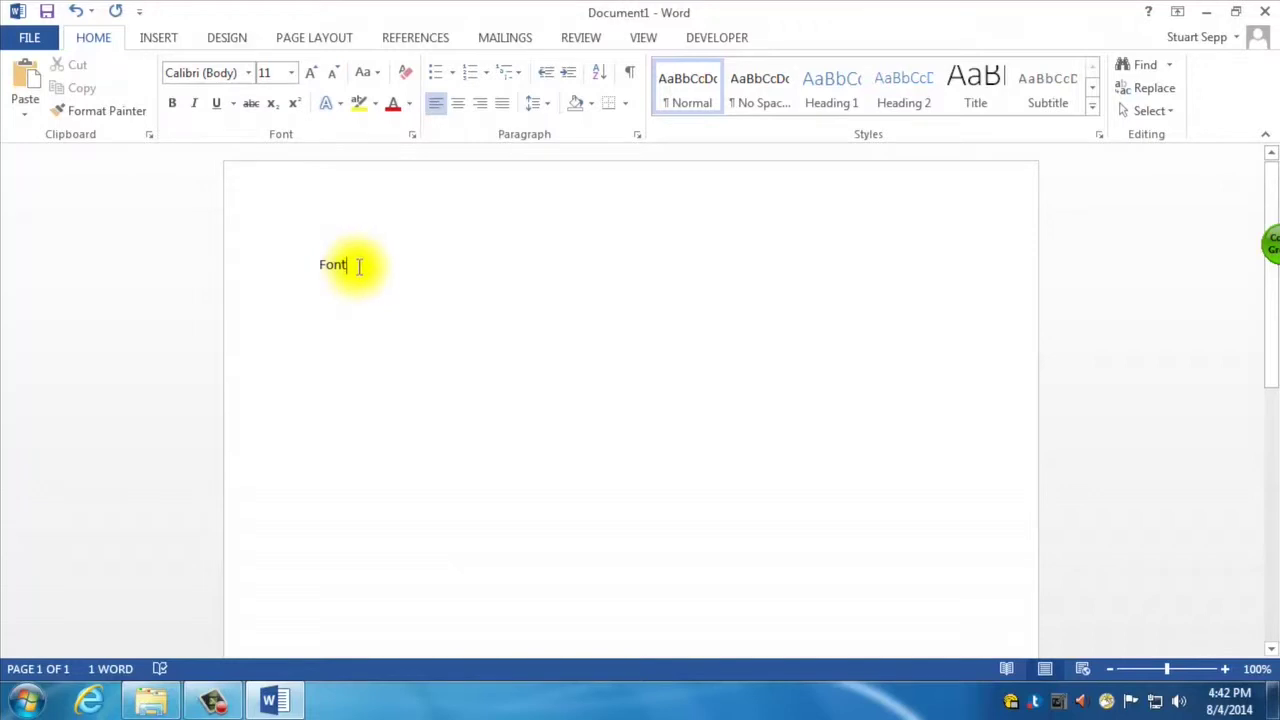
pyautogui.moveTo(359, 266); pyautogui.dragTo(306, 269)
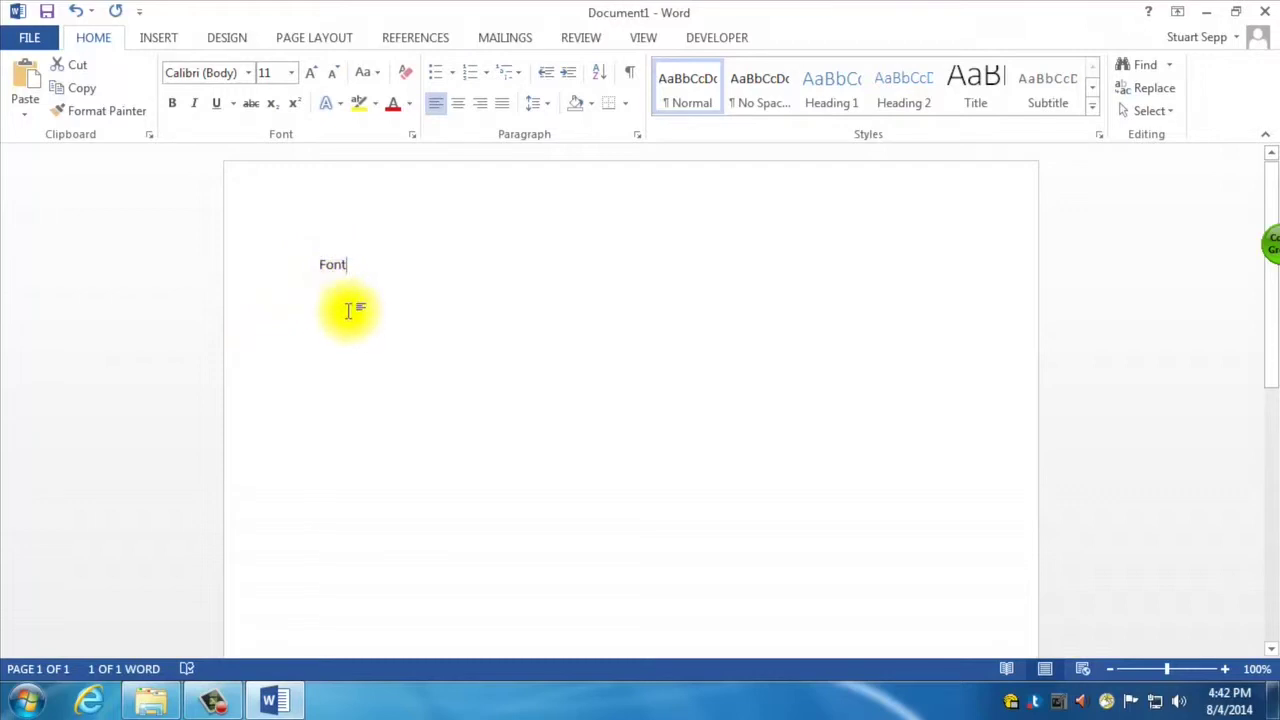
pyautogui.click(358, 265)
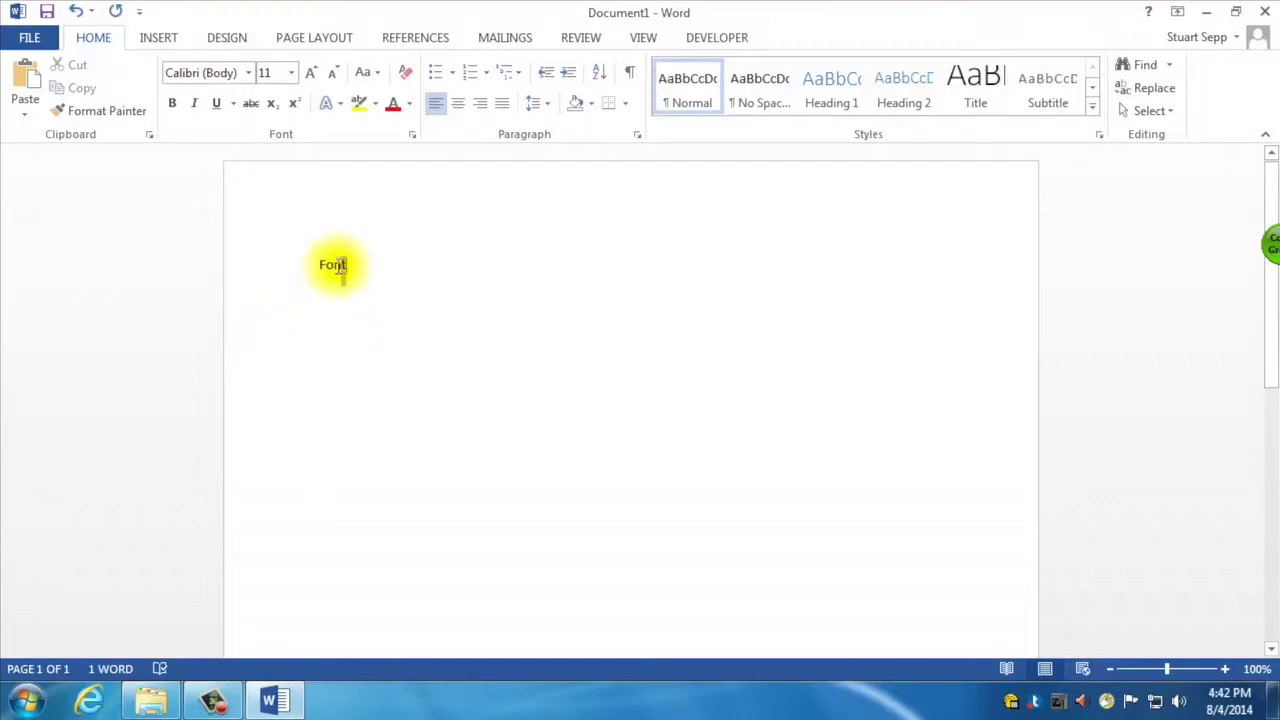
pyautogui.moveTo(320, 265); pyautogui.dragTo(321, 266)
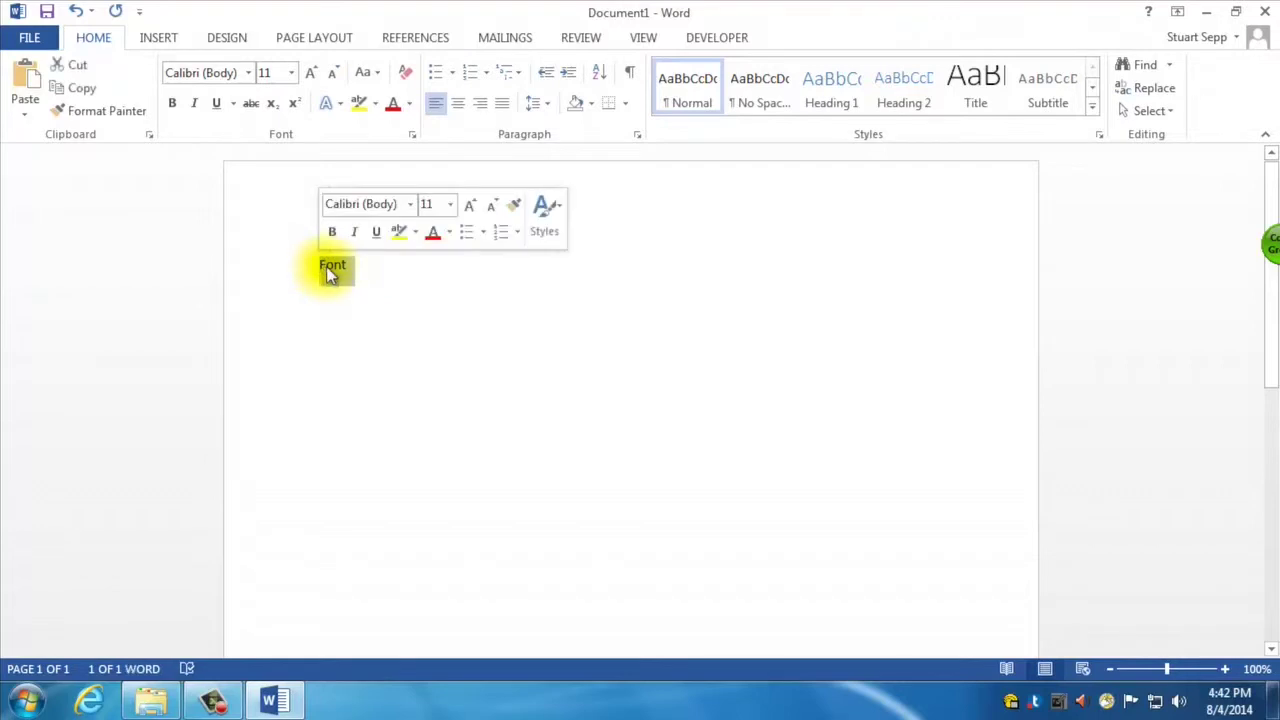
pyautogui.click(376, 231)
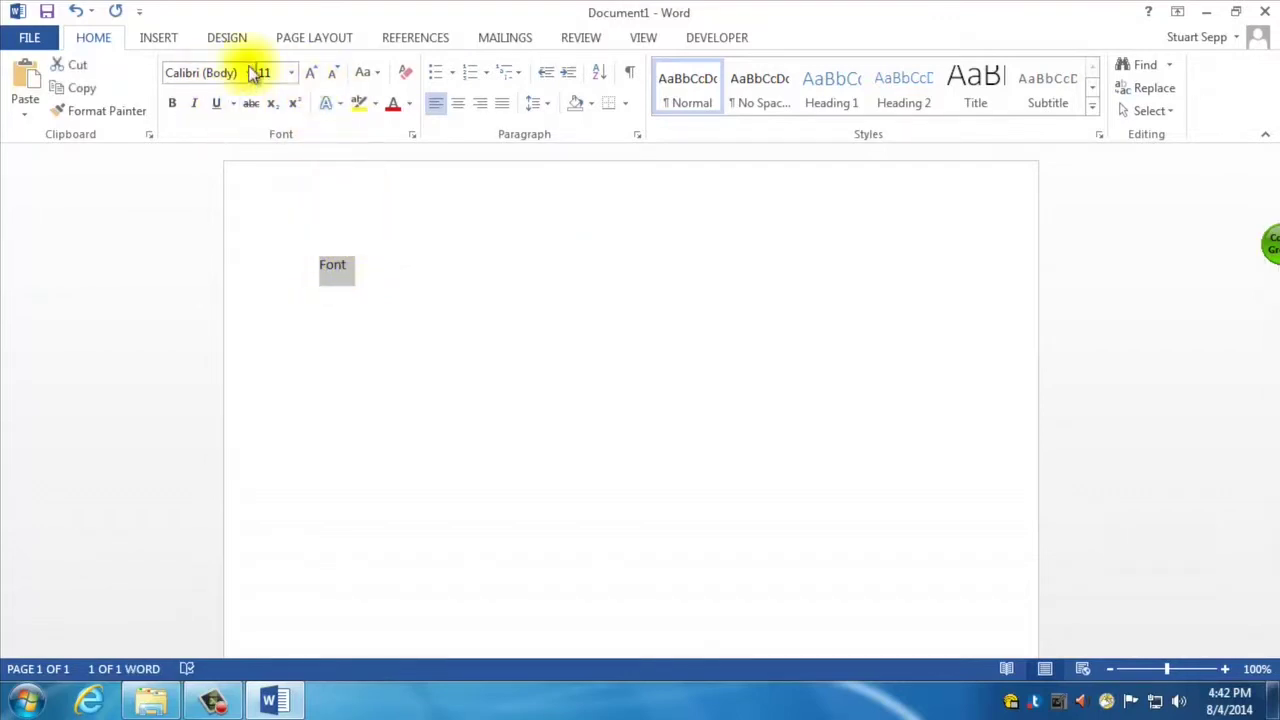
# - Change the font of the word "Font" on the first line to Arial
pyautogui.click(360, 256)
pyautogui.moveTo(320, 263); pyautogui.dragTo(486, 316)
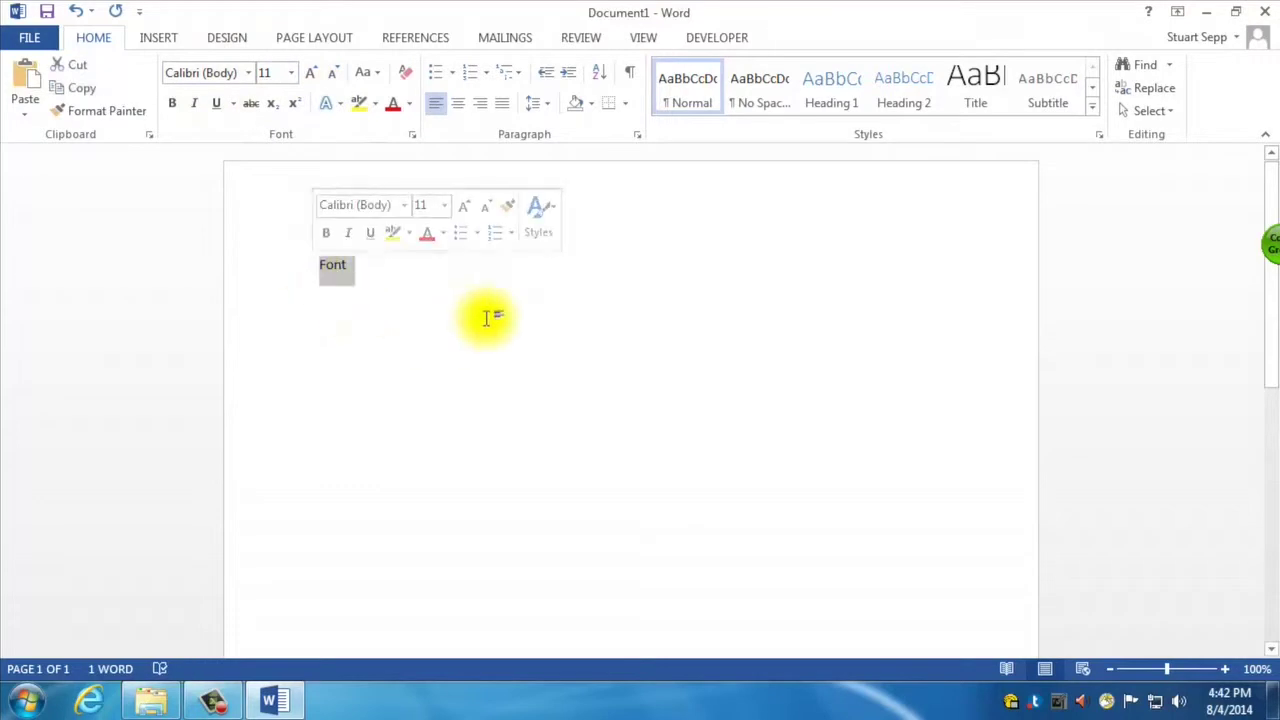
pyautogui.click(405, 205)
pyautogui.scroll(-4, 380, 400)
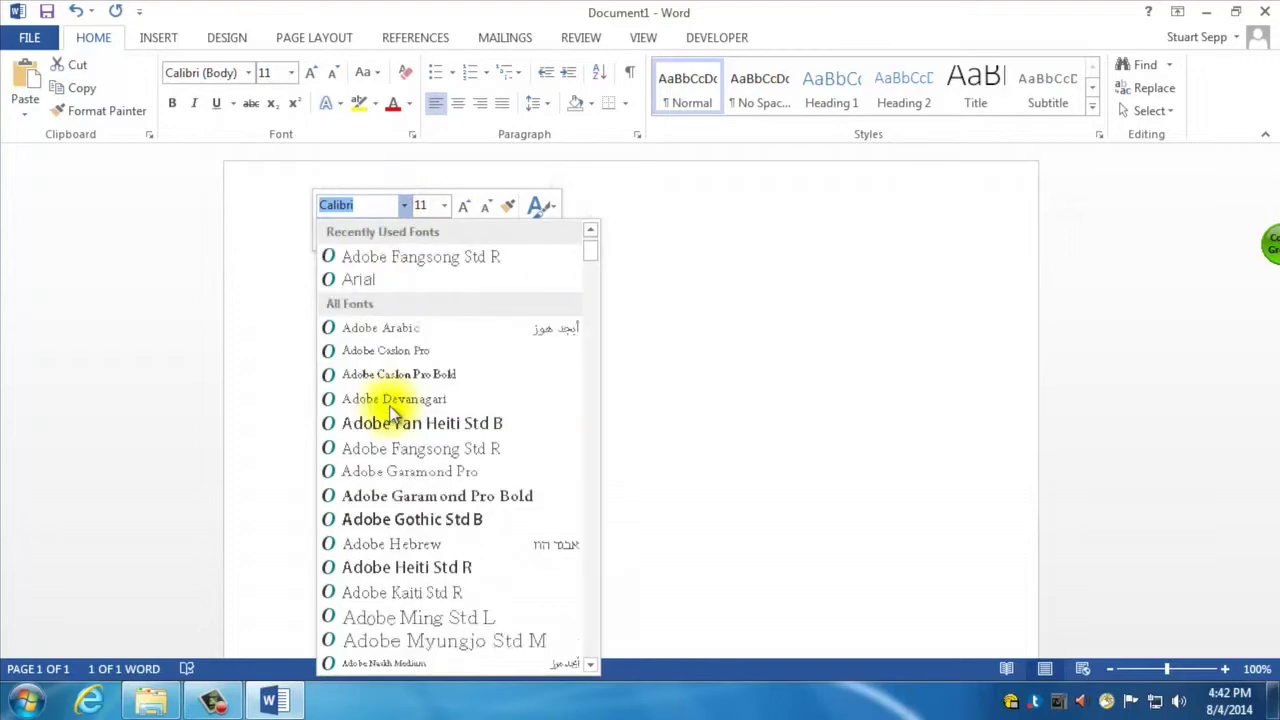
pyautogui.scroll(-7, 390, 410)
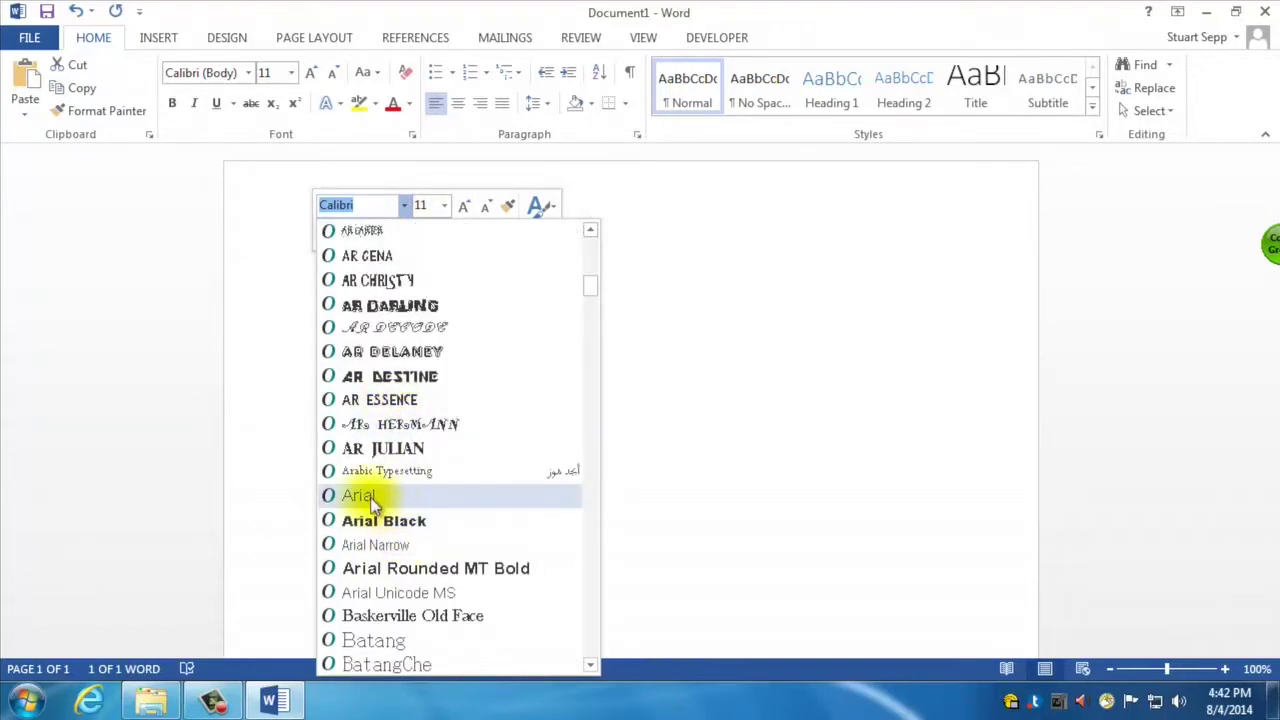
pyautogui.click(362, 495)
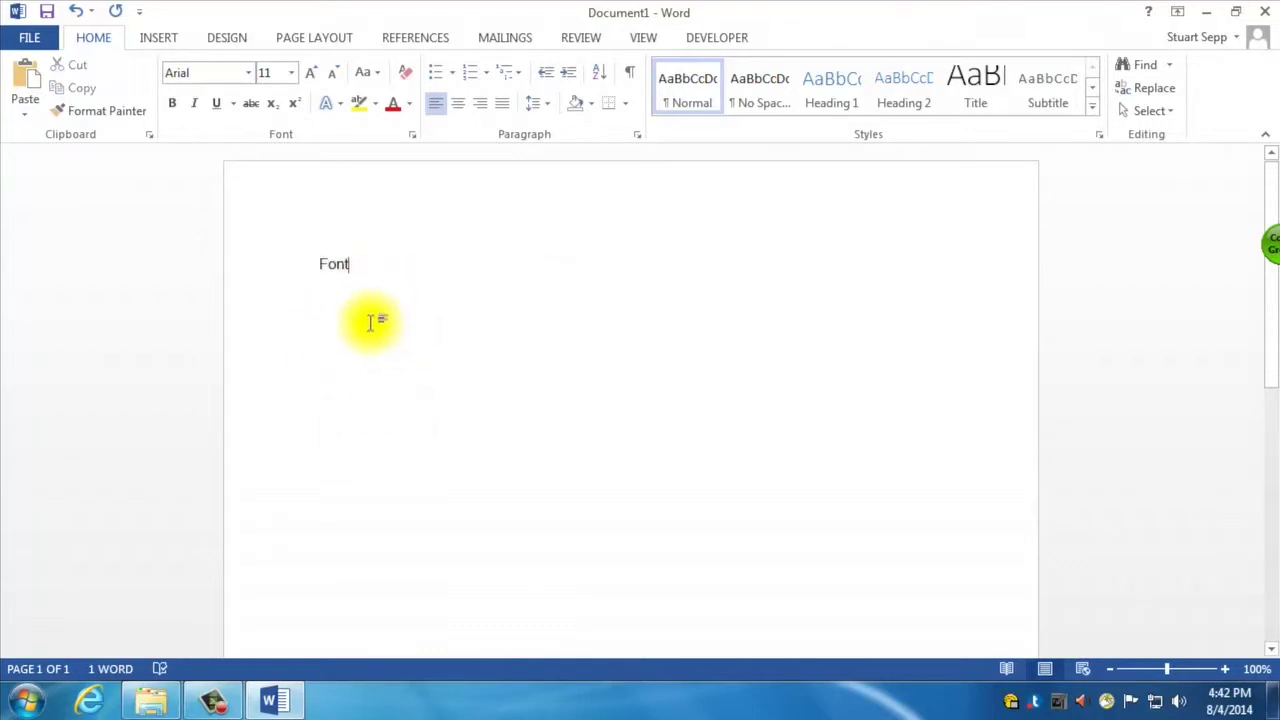
# - Add a second line reading "Text Size" and set its font size to 20
pyautogui.doubleClick(340, 263)
pyautogui.click(366, 272)
pyautogui.press('Return')
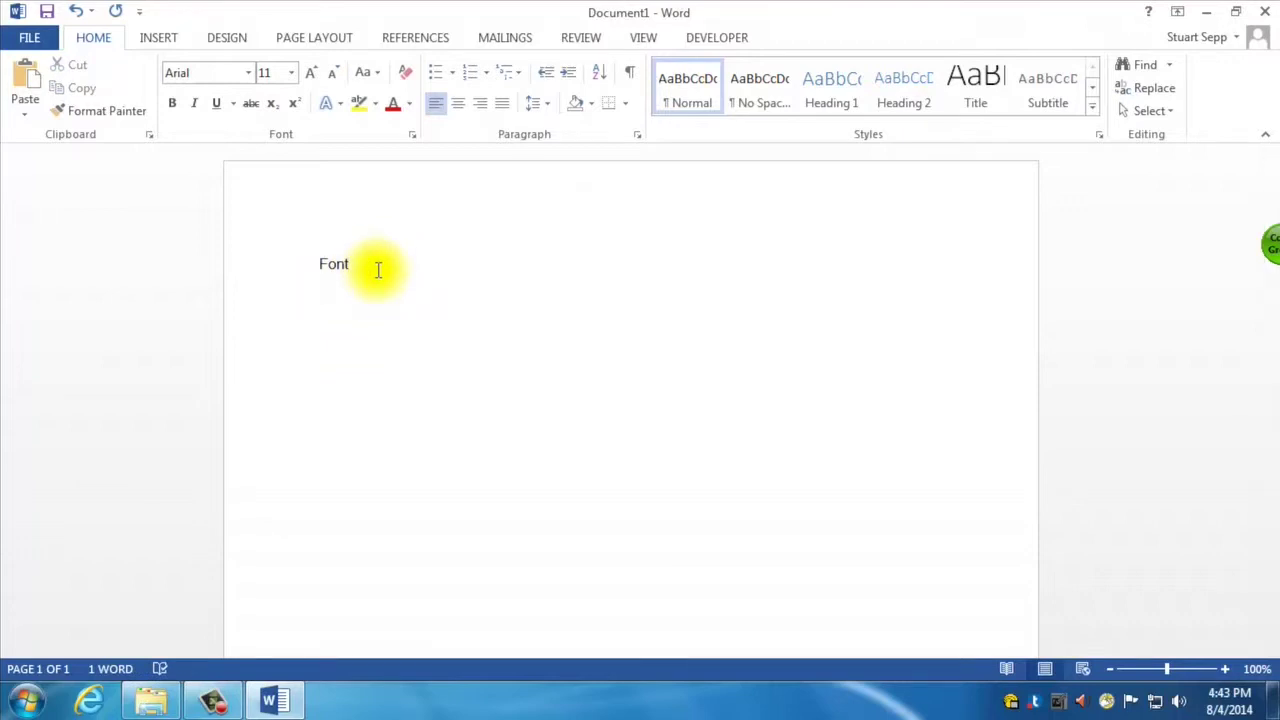
pyautogui.write('Text Size')
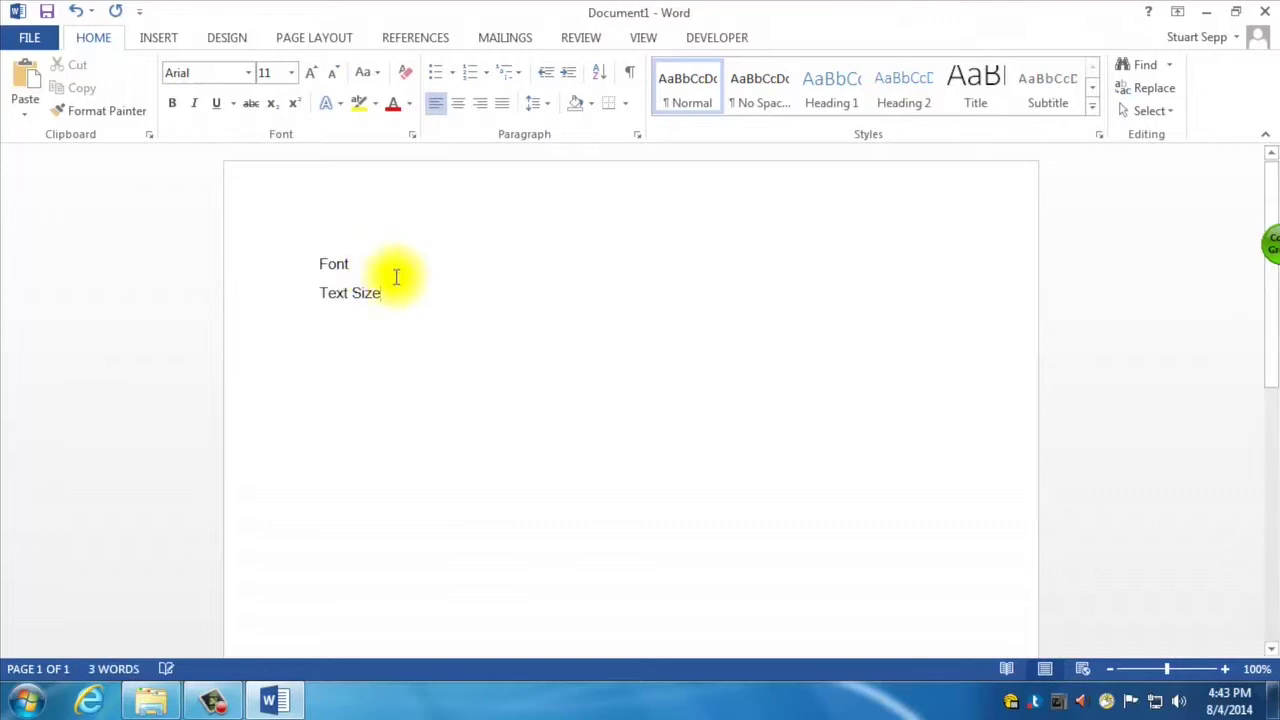
pyautogui.moveTo(386, 297); pyautogui.dragTo(319, 290)
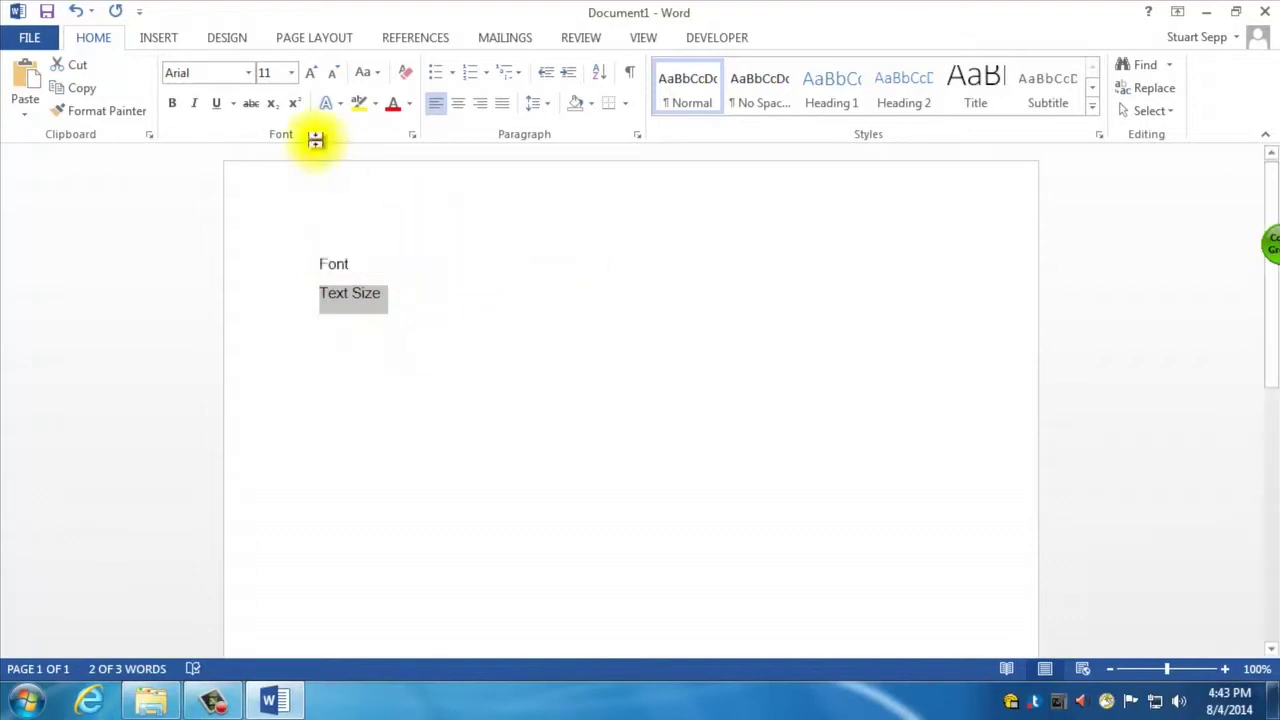
pyautogui.click(291, 74)
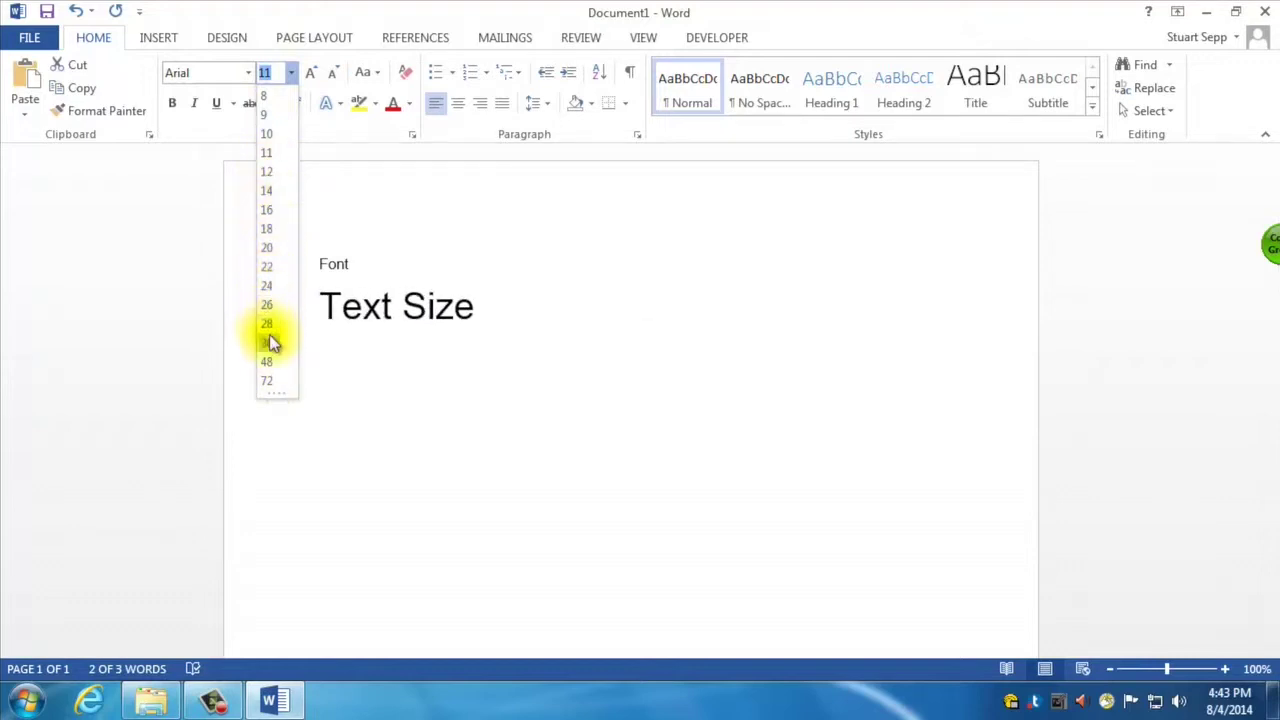
pyautogui.click(272, 248)
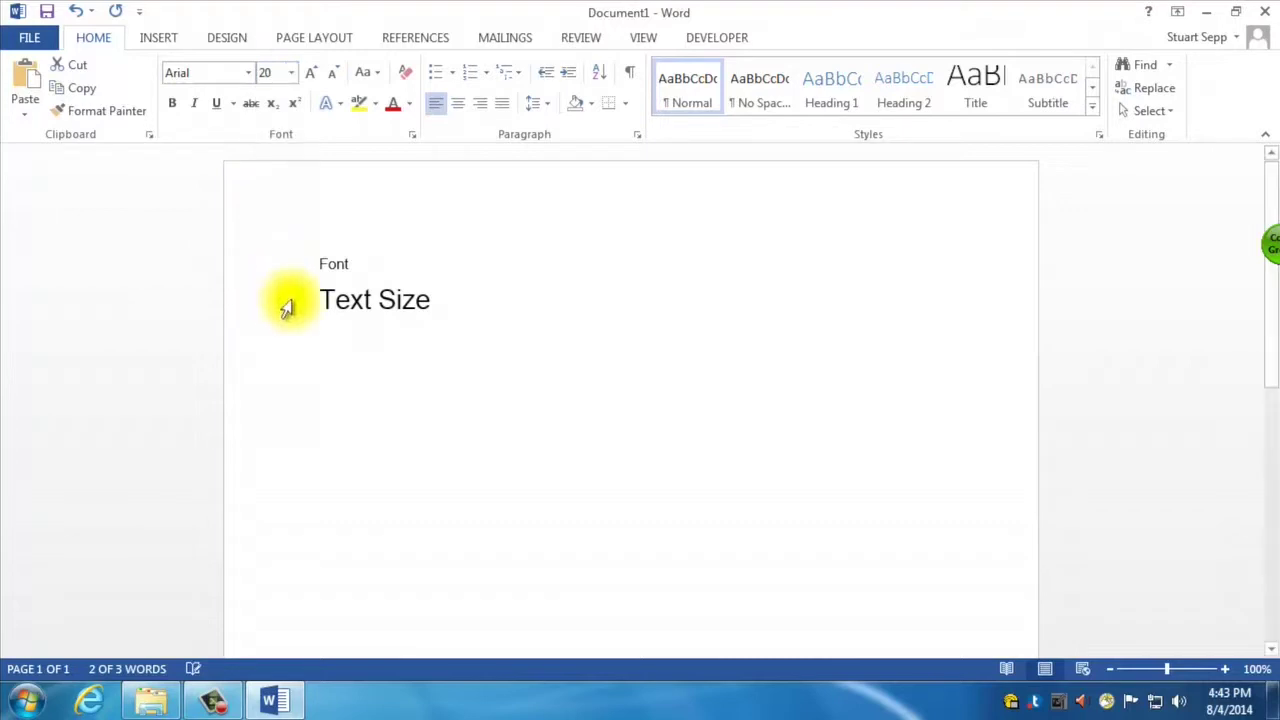
# - Add a new line reading "Center" below "Text Size" and set its font size to 11
pyautogui.click(490, 310)
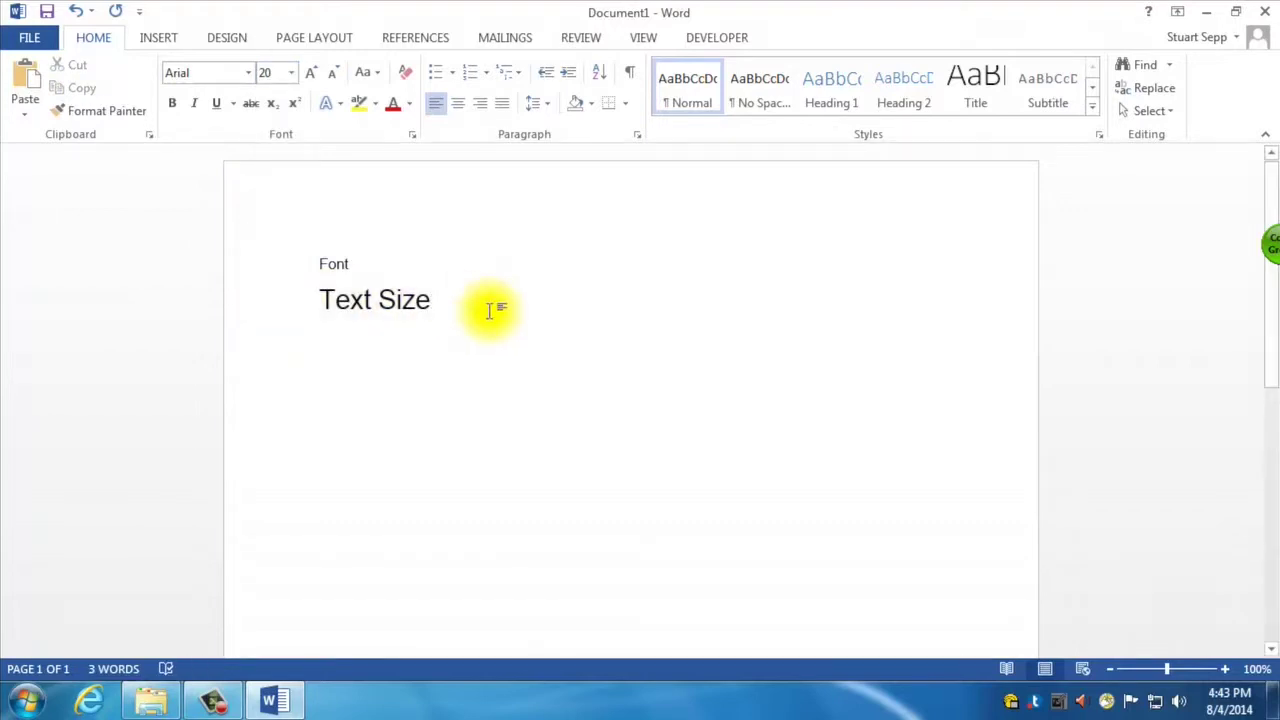
pyautogui.press('Return')
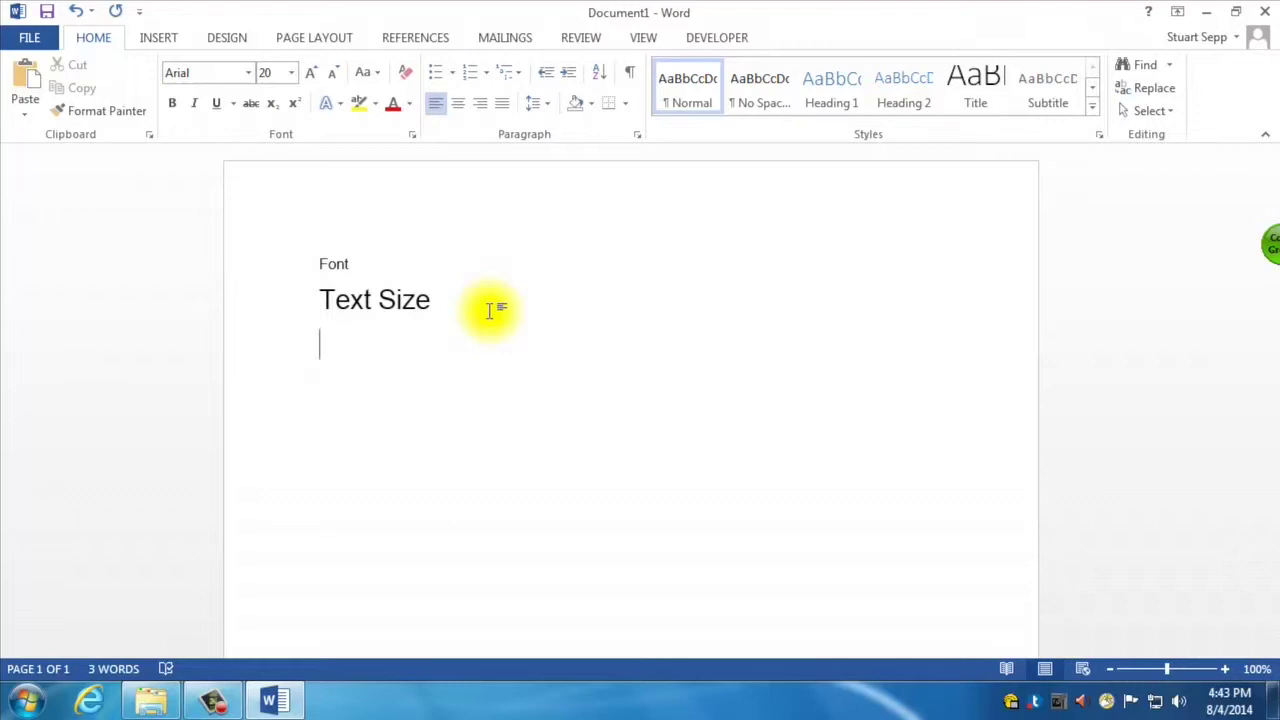
pyautogui.write('Center')
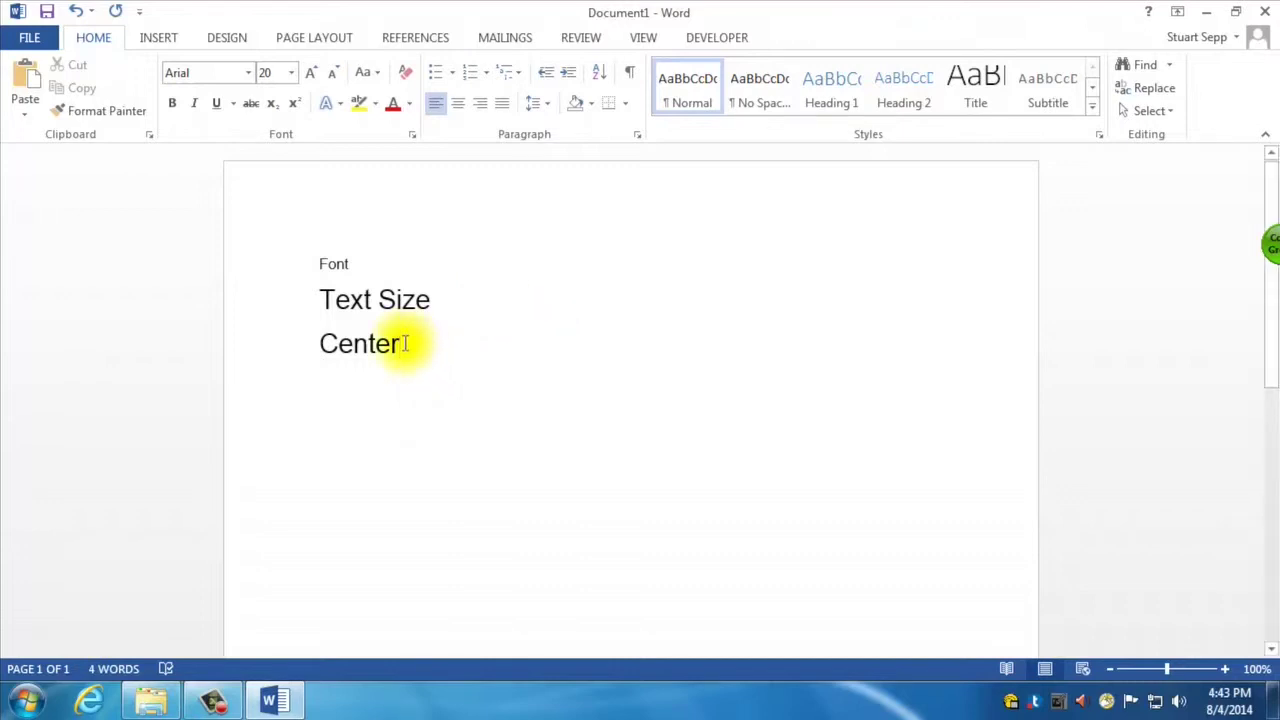
pyautogui.moveTo(409, 343); pyautogui.dragTo(316, 344)
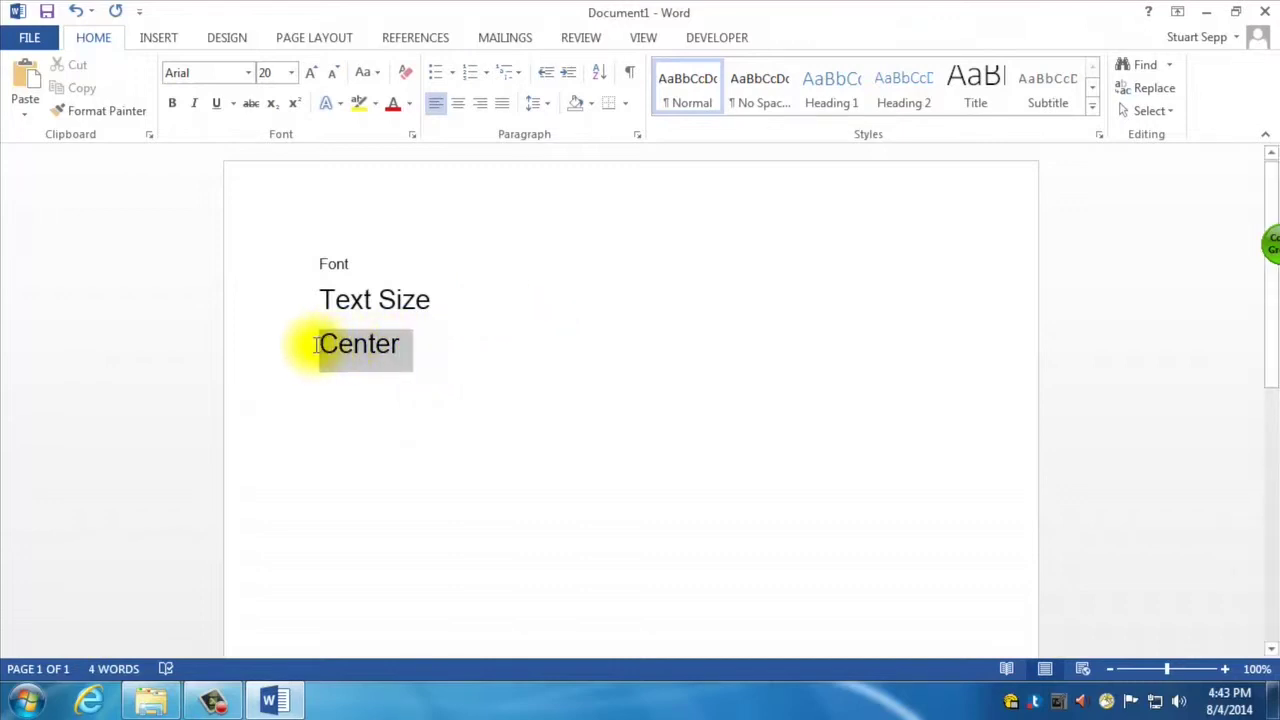
pyautogui.click(291, 72)
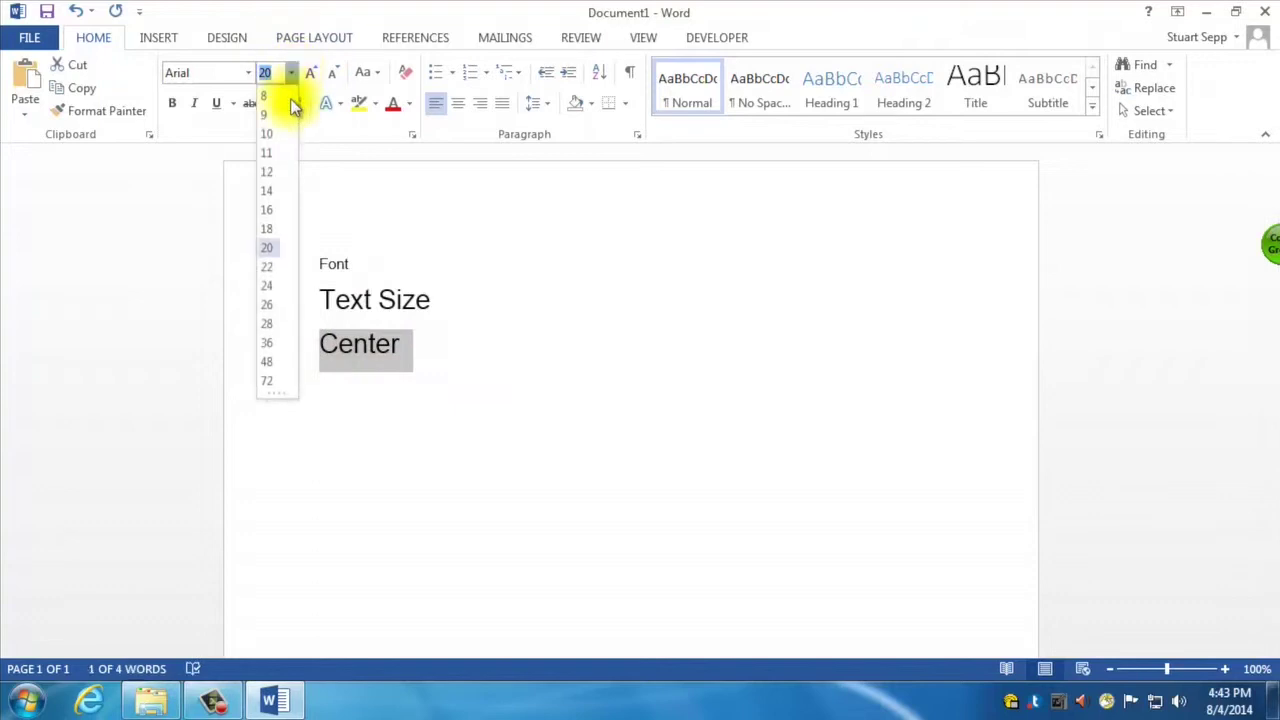
pyautogui.click(271, 156)
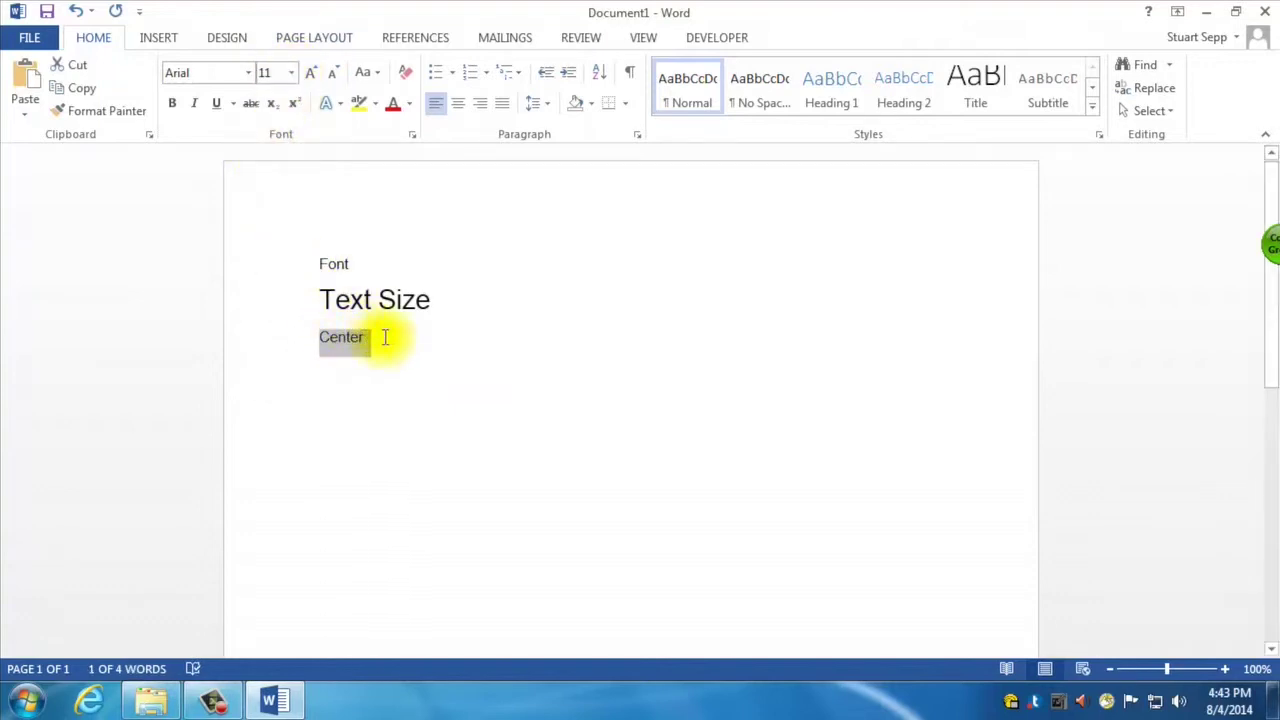
# - Center the "Center" line on the page and extend its text to "Center the text here"
pyautogui.click(314, 420)
pyautogui.moveTo(366, 337); pyautogui.dragTo(320, 335)
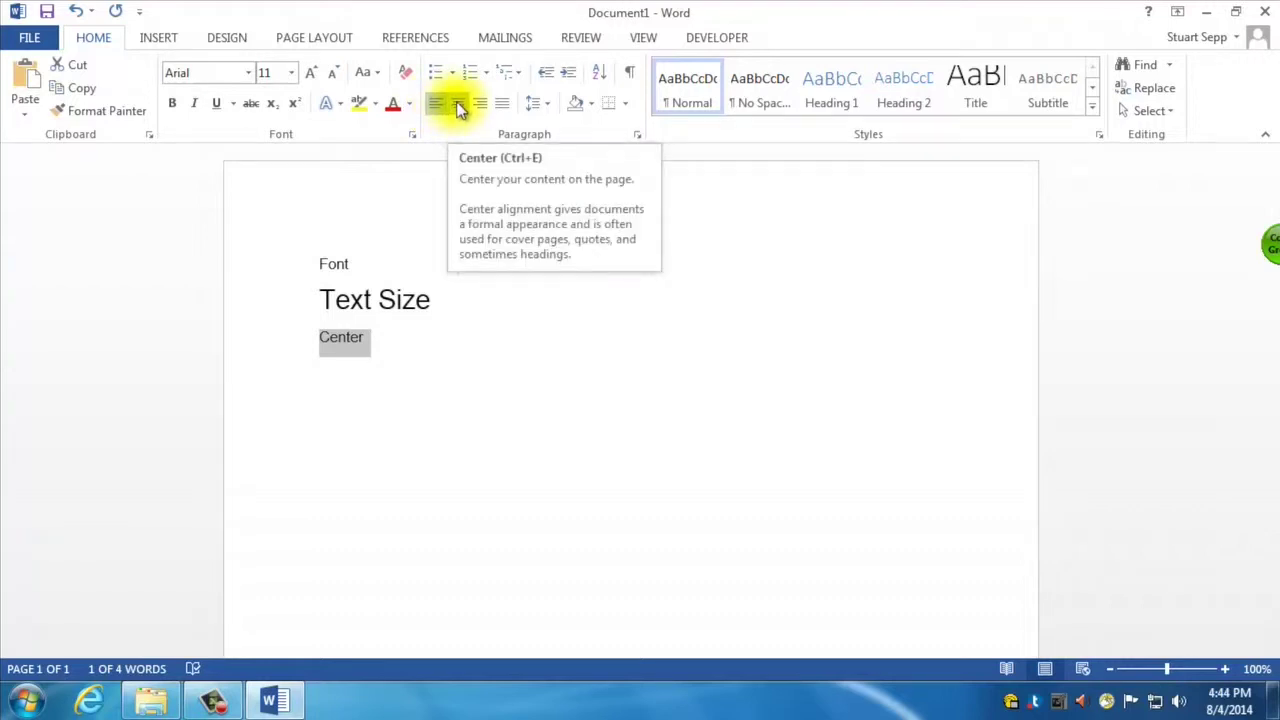
pyautogui.click(459, 106)
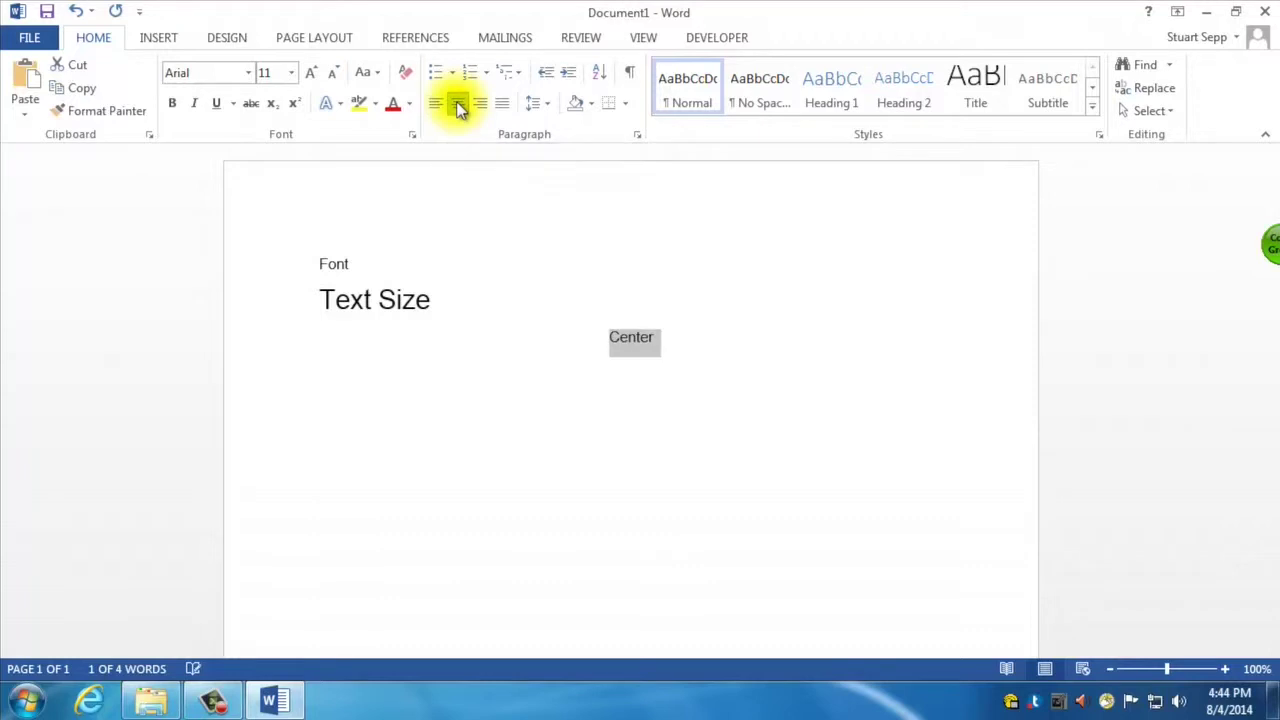
pyautogui.click(670, 339)
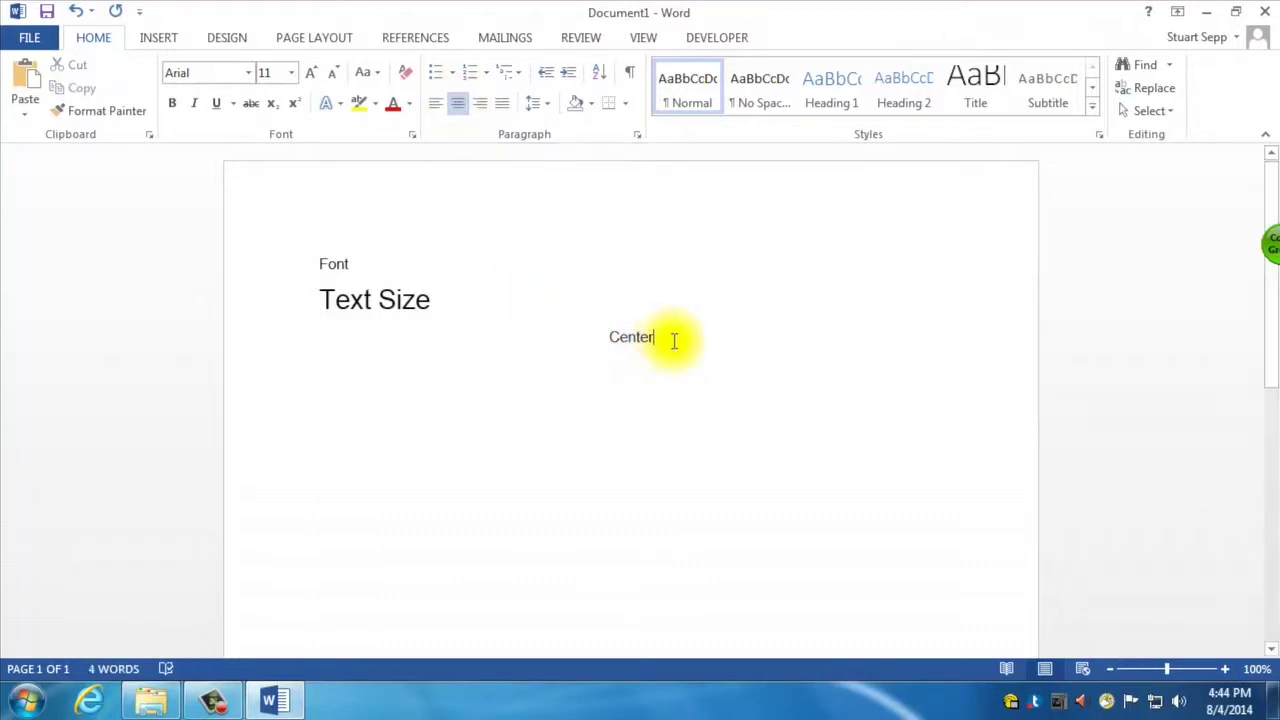
pyautogui.write('the t')
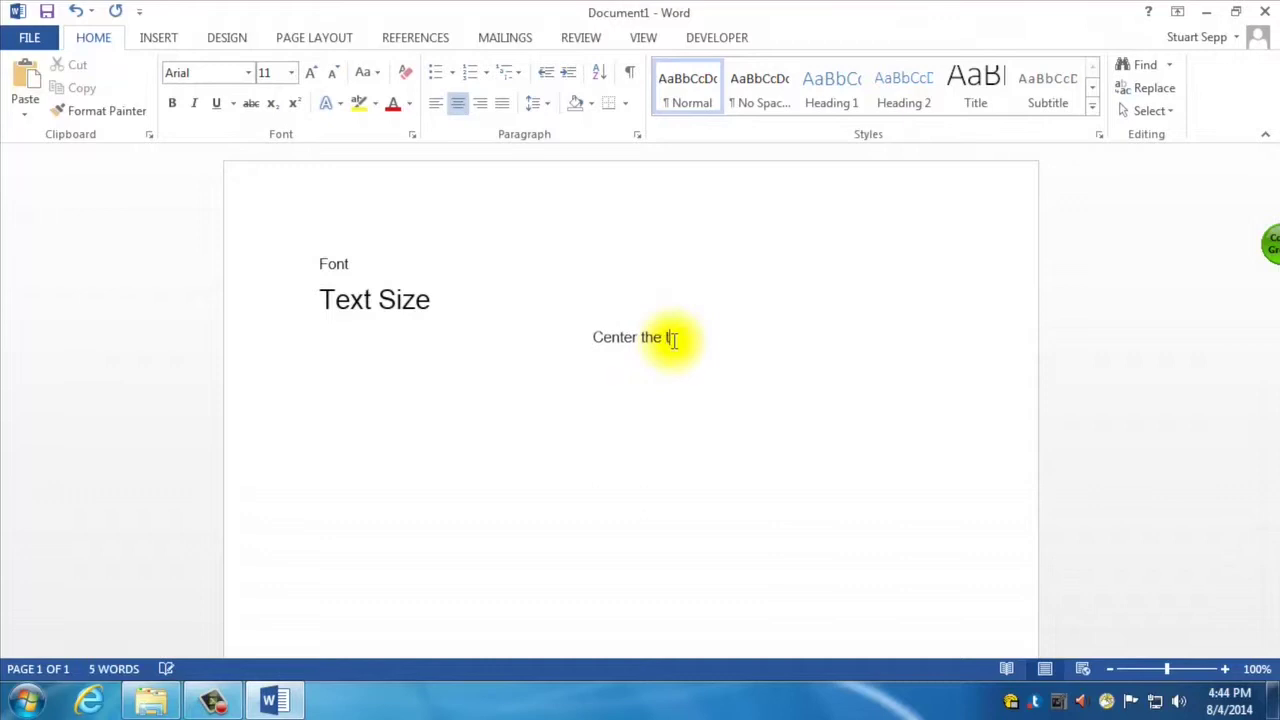
pyautogui.write('ext here')
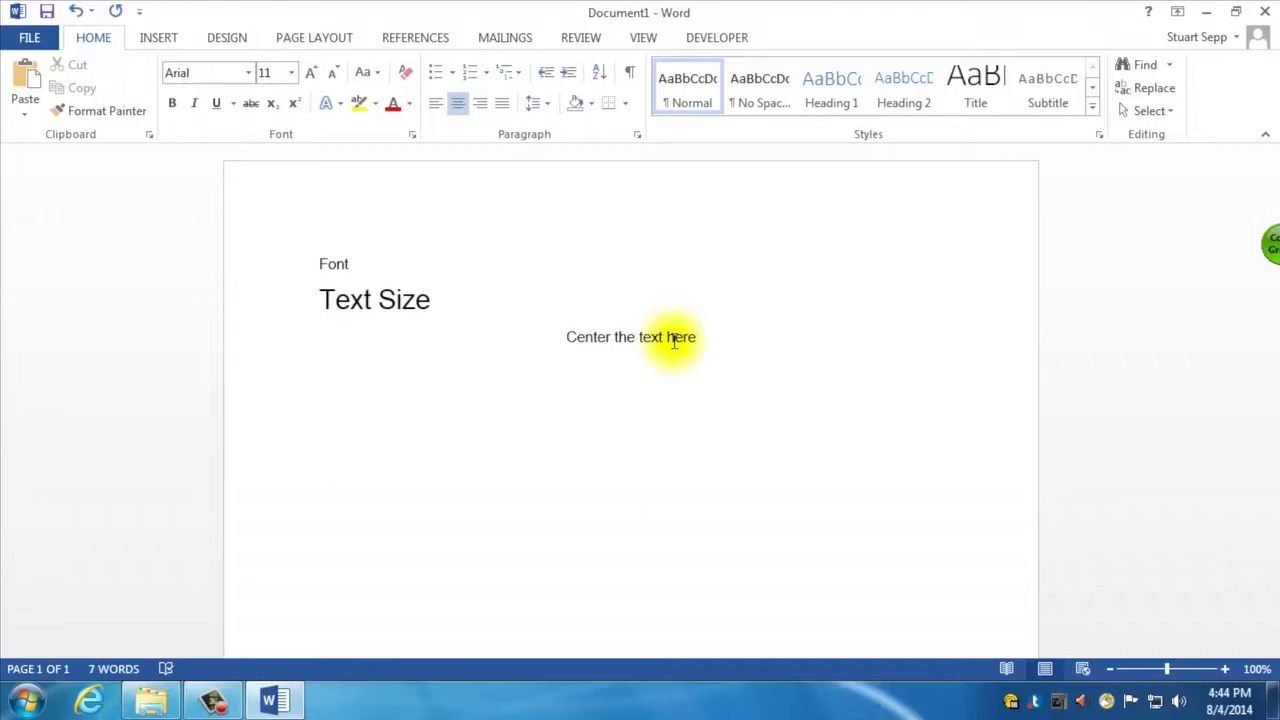
# - Add a right-aligned line below the centered text reading "Align right on this document"
pyautogui.write('ligh')
pyautogui.press('BackSpace')
pyautogui.write('n')
pyautogui.doubleClick(628, 365)
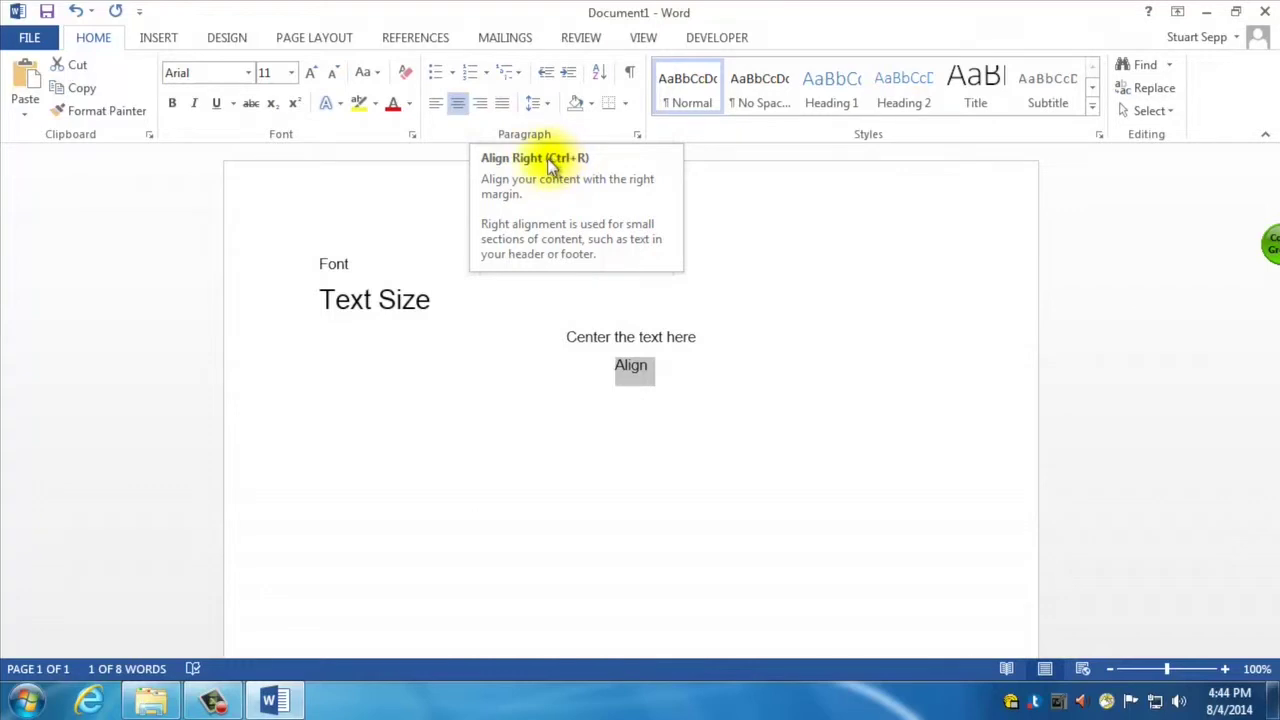
pyautogui.click(480, 104)
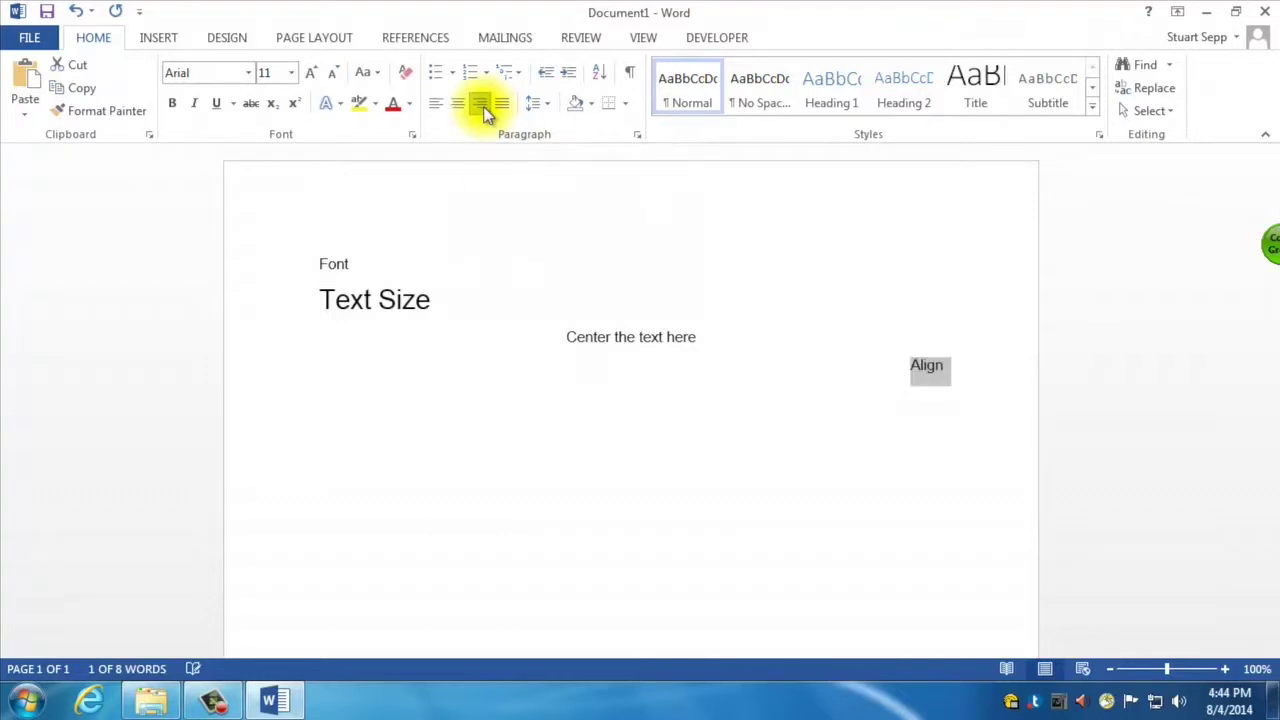
pyautogui.click(985, 368)
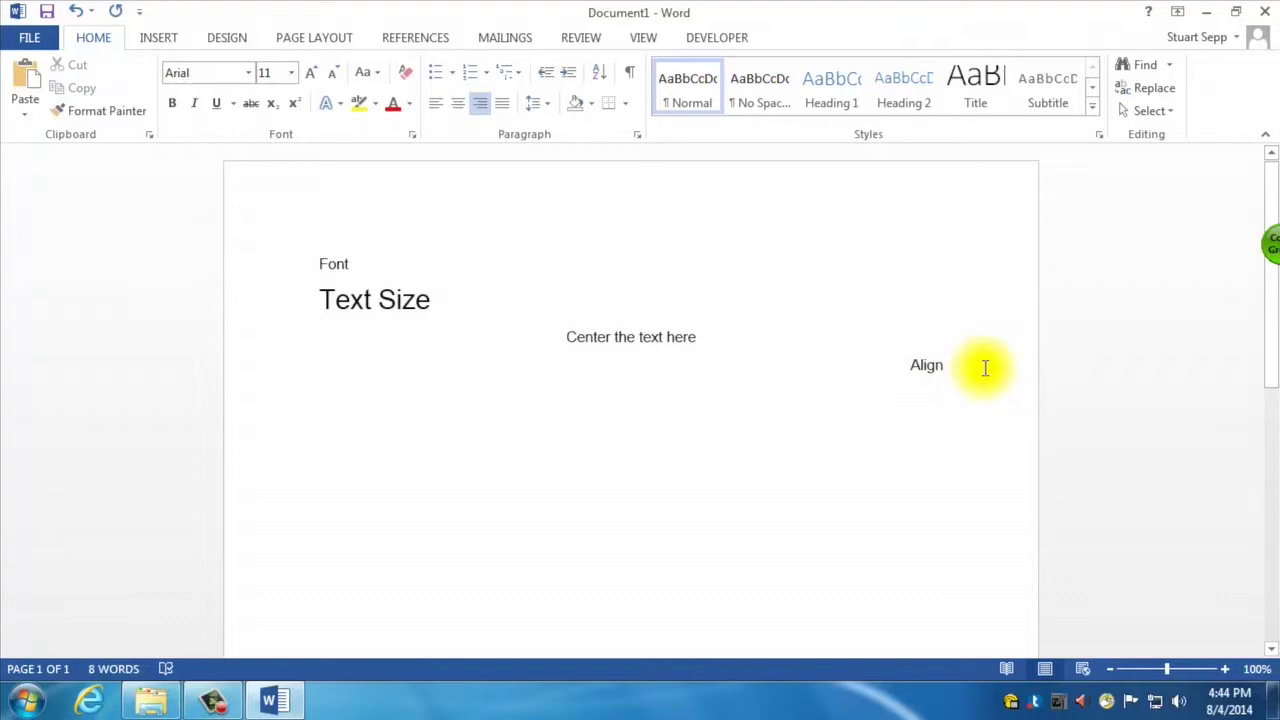
pyautogui.write('right on this document')
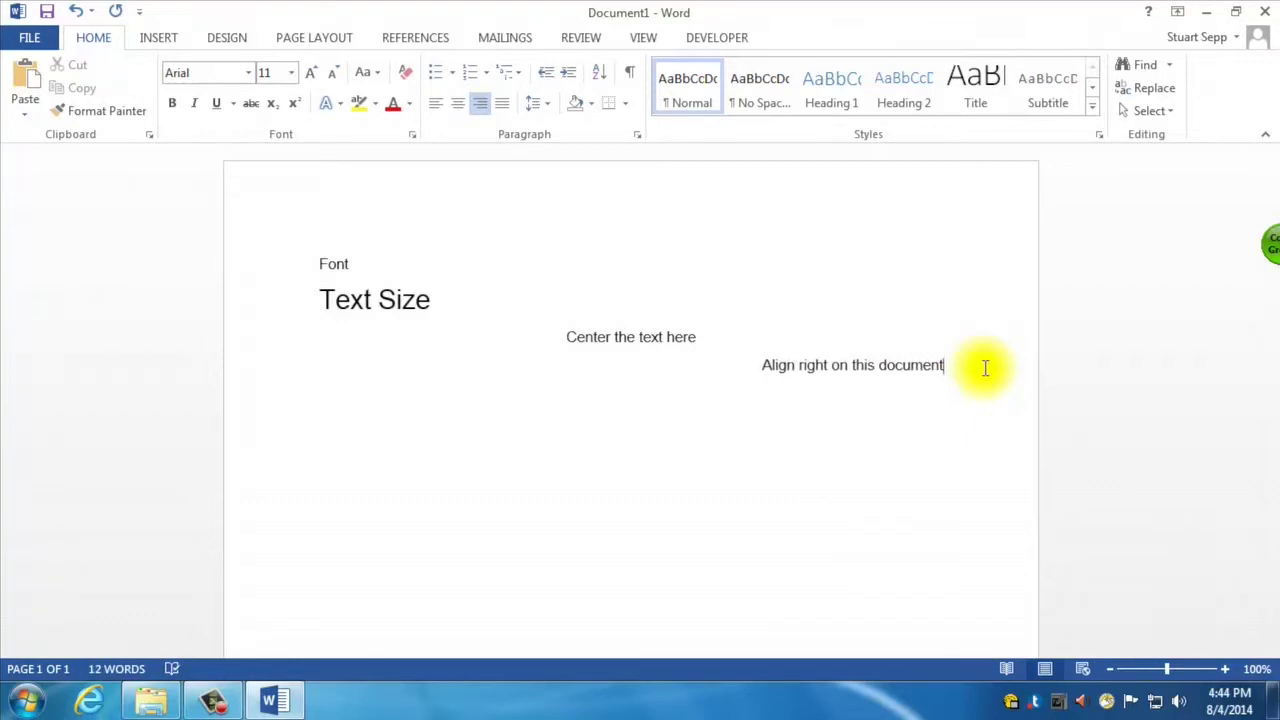
# - Add a left-aligned line reading "Bold" below the right-aligned text and make the word bold
pyautogui.press('Return')
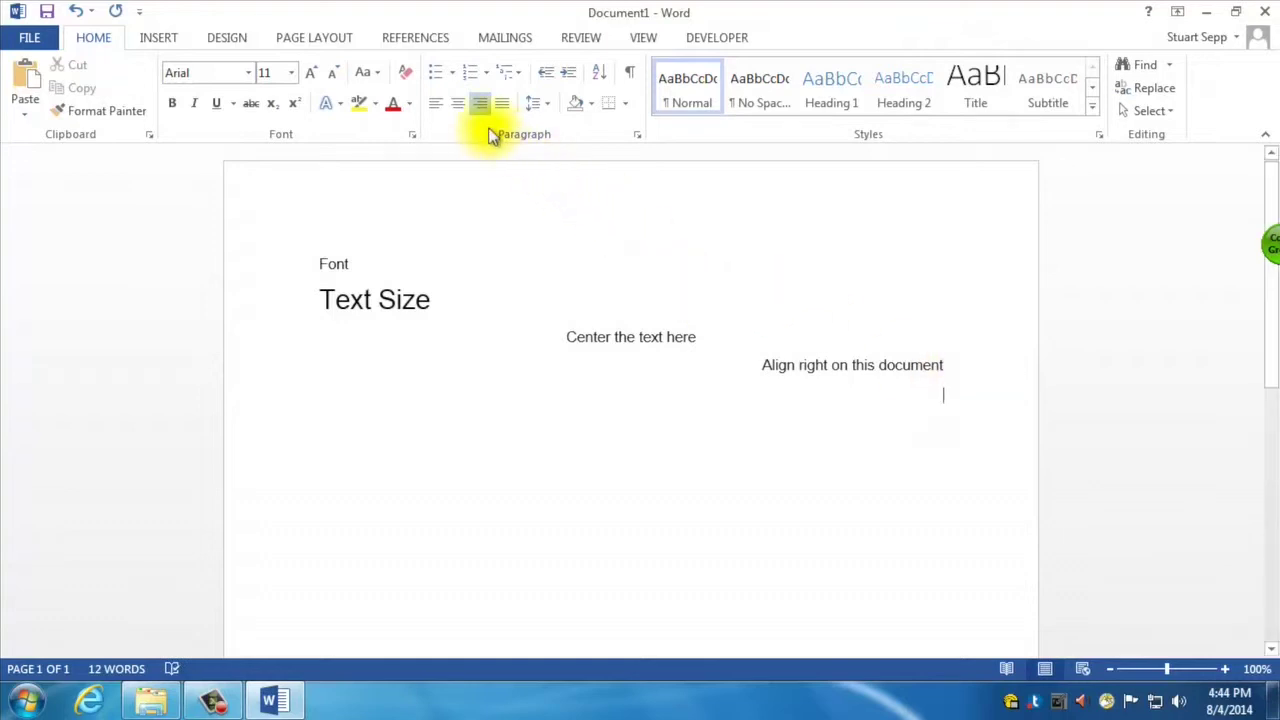
pyautogui.click(437, 106)
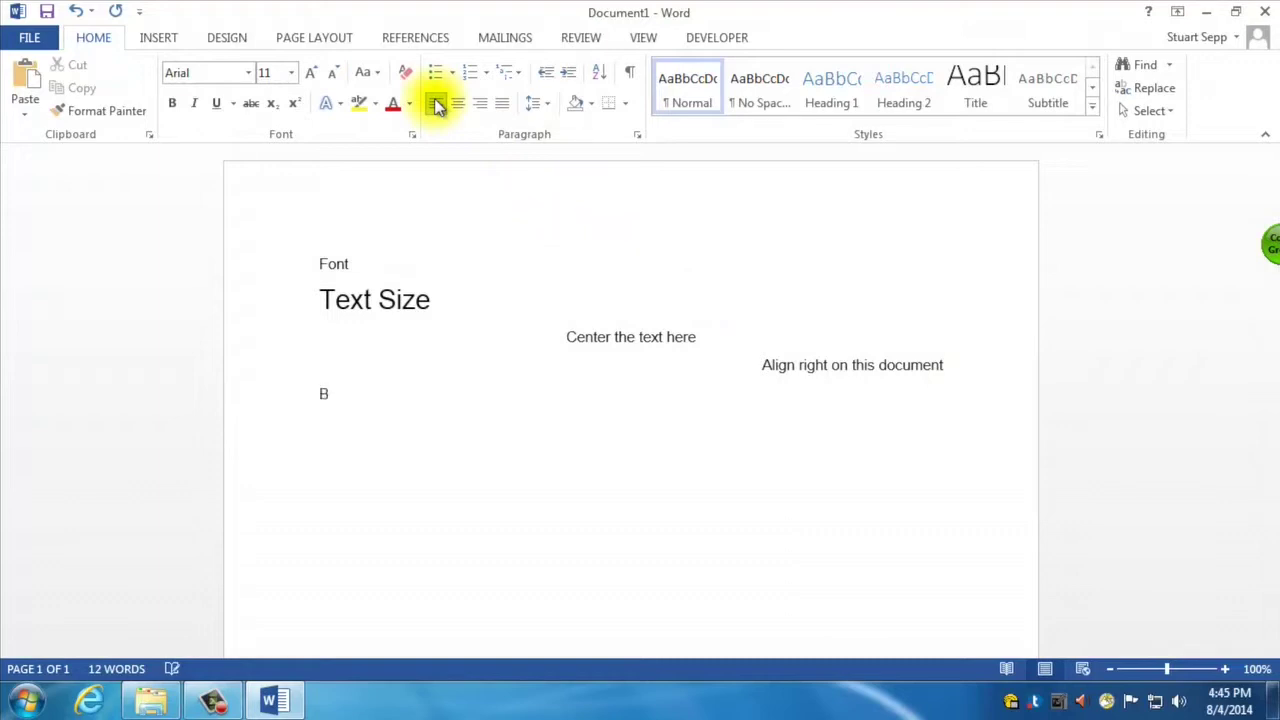
pyautogui.moveTo(350, 394); pyautogui.dragTo(316, 394)
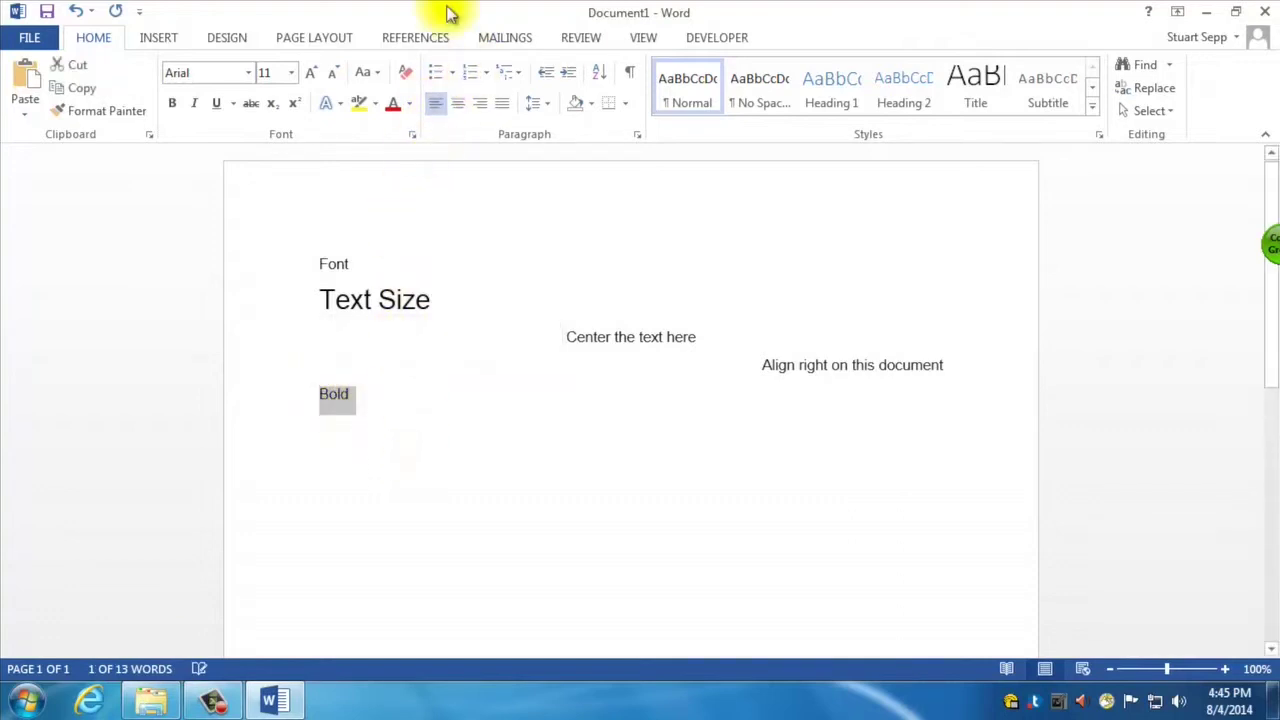
pyautogui.click(171, 104)
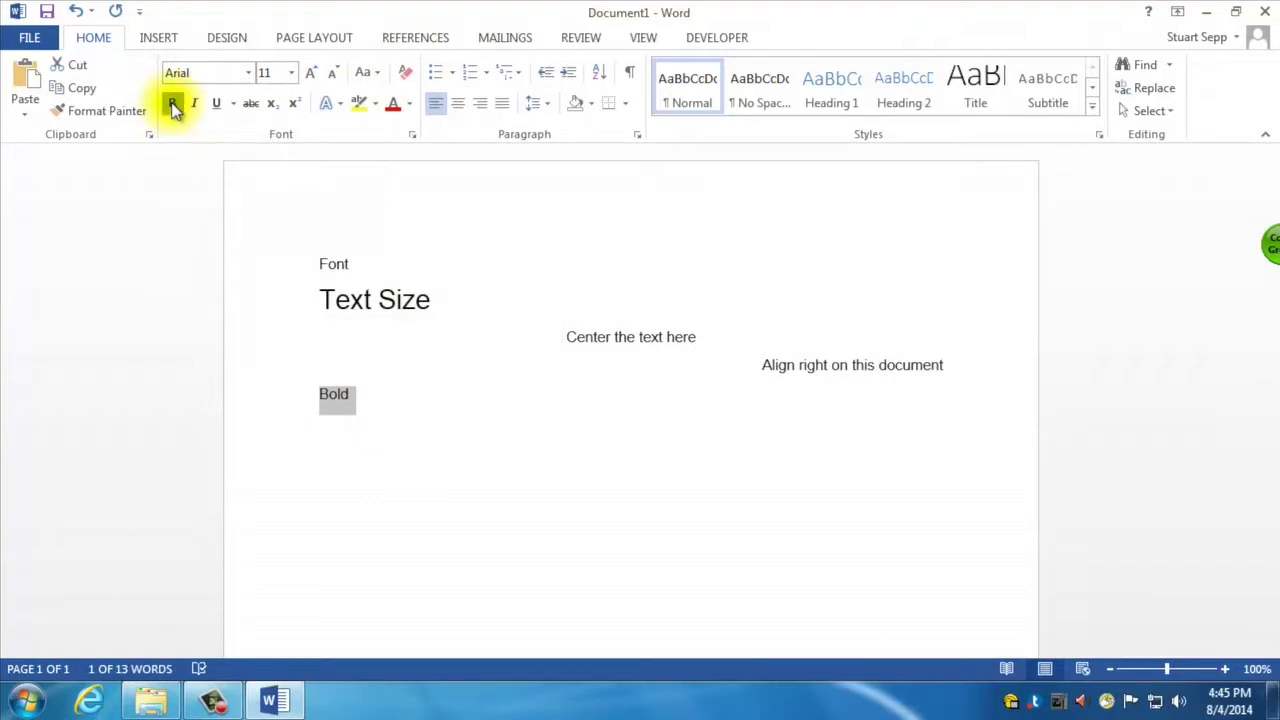
# - Add a line reading "Italic" below "Bold", and switch the word from bold to italic formatting
pyautogui.click(368, 401)
pyautogui.press('Return')
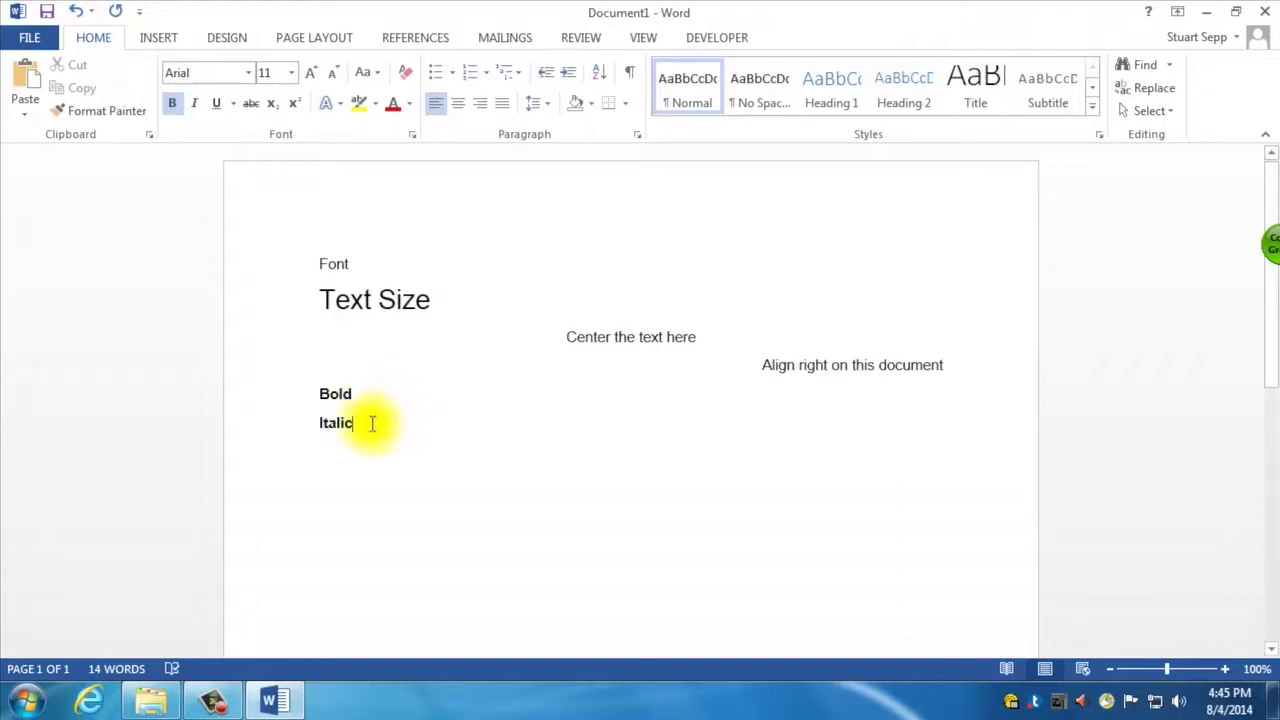
pyautogui.moveTo(372, 423); pyautogui.dragTo(294, 426)
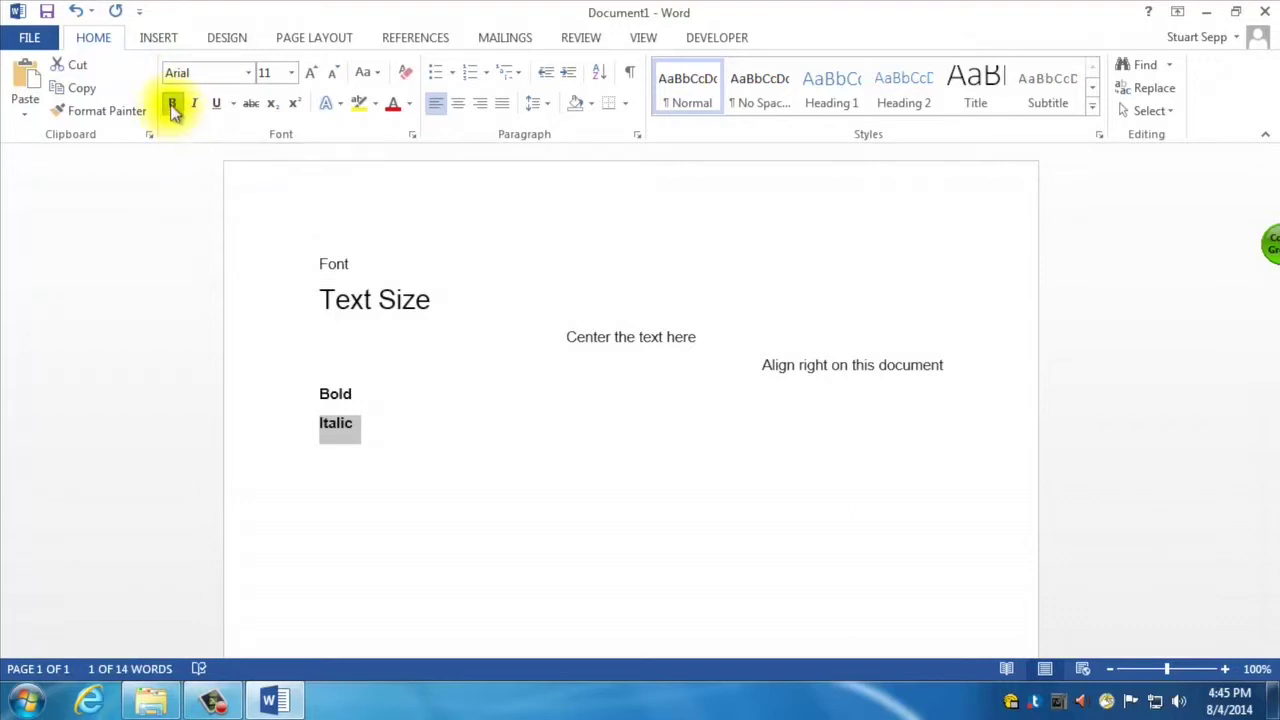
pyautogui.click(172, 110)
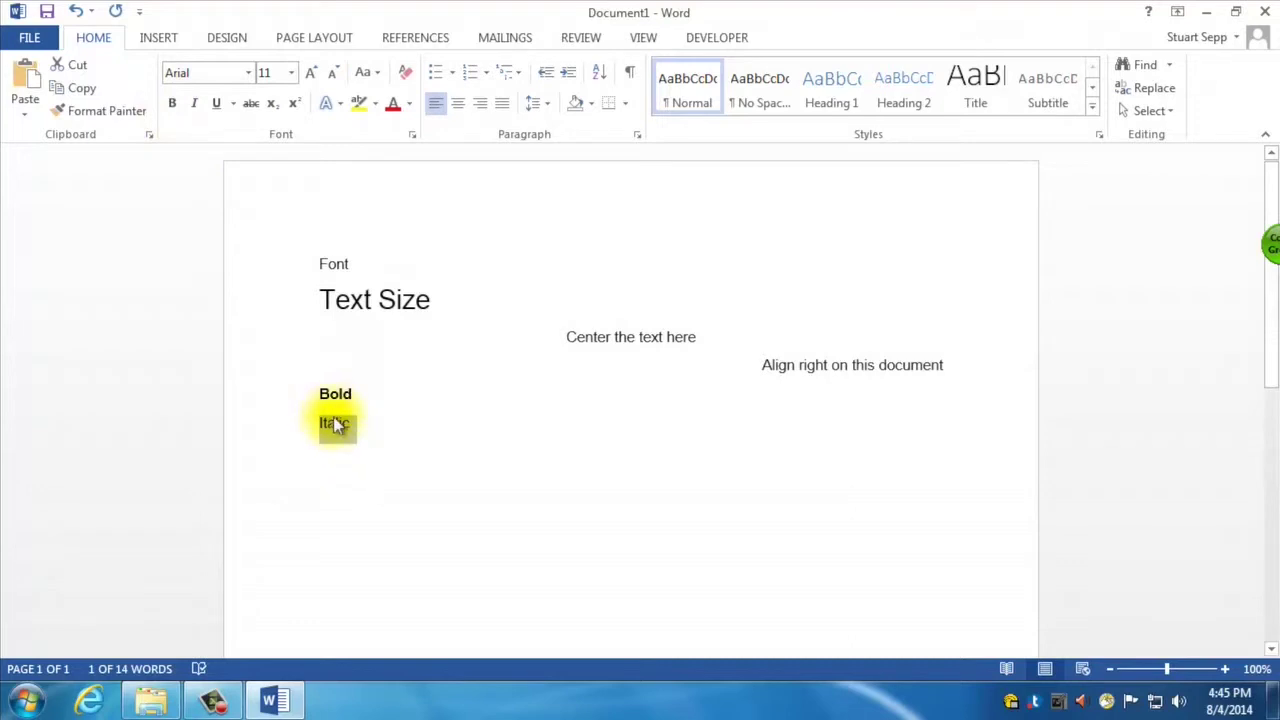
pyautogui.click(195, 105)
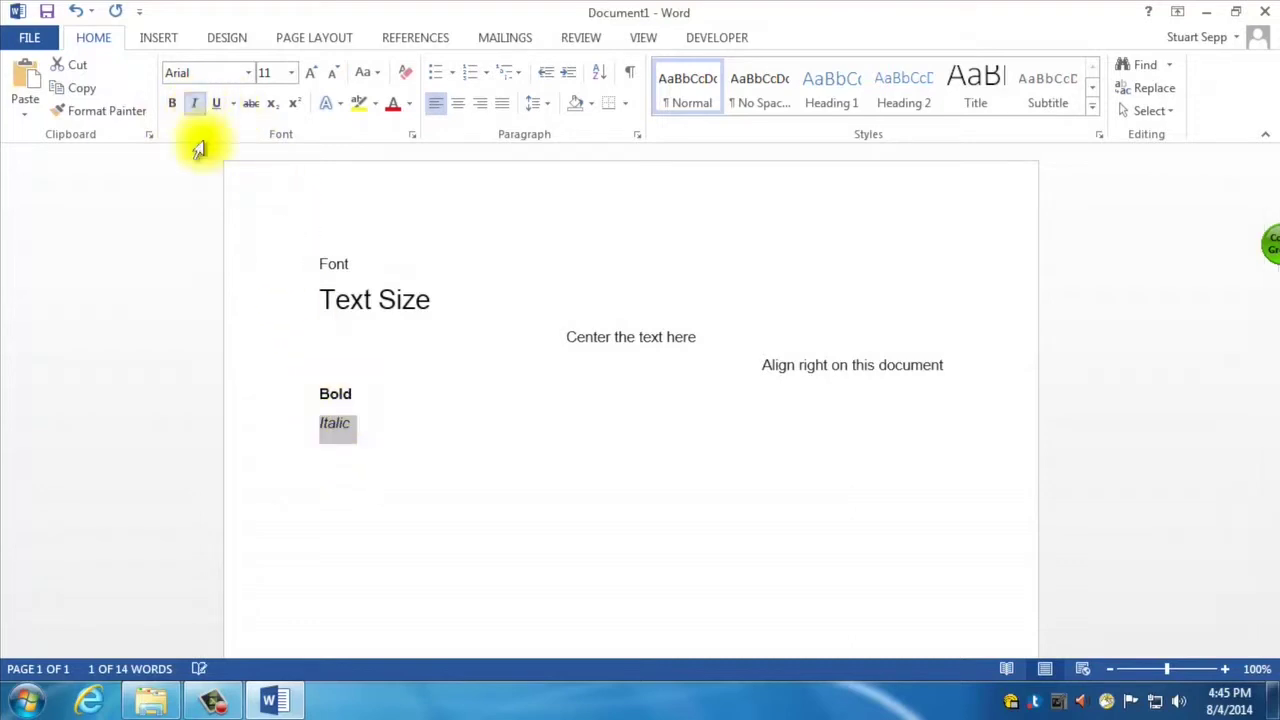
# - Add a line reading "Underline" below "Italic", and switch the word from italic to underline formatting
pyautogui.click(362, 424)
pyautogui.press('Return')
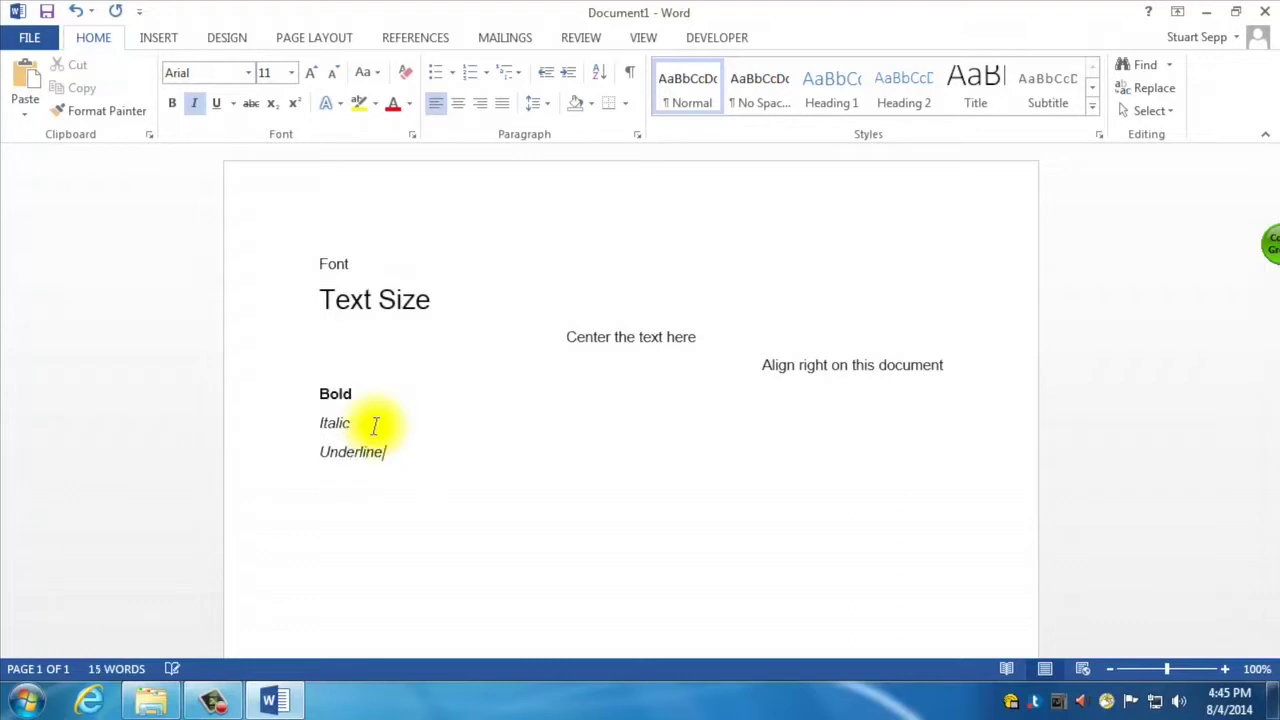
pyautogui.moveTo(388, 454); pyautogui.dragTo(306, 445)
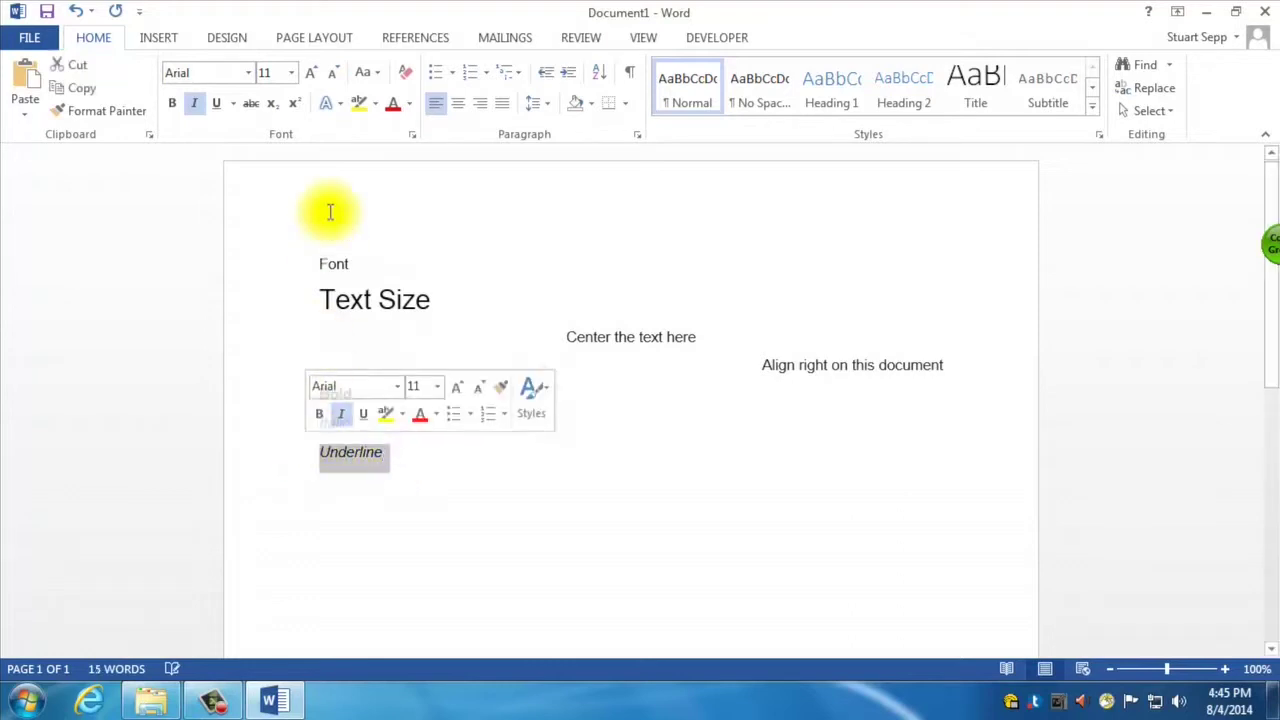
pyautogui.click(197, 106)
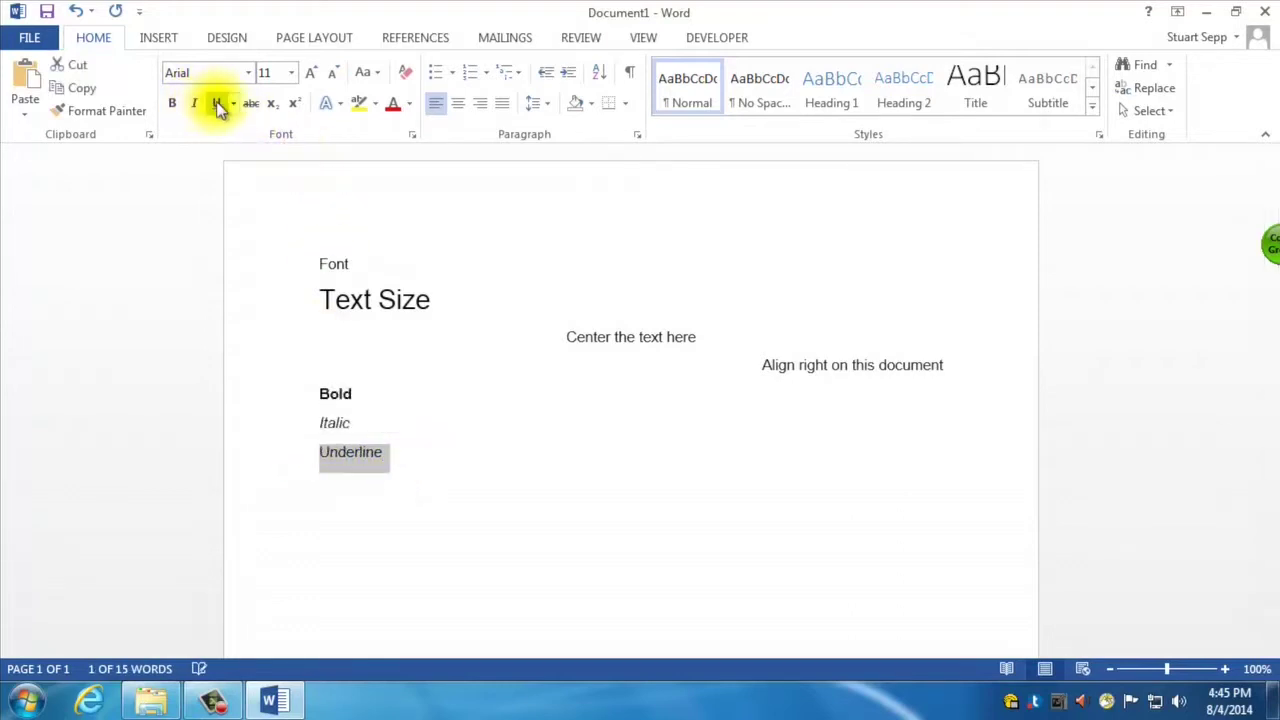
pyautogui.click(219, 106)
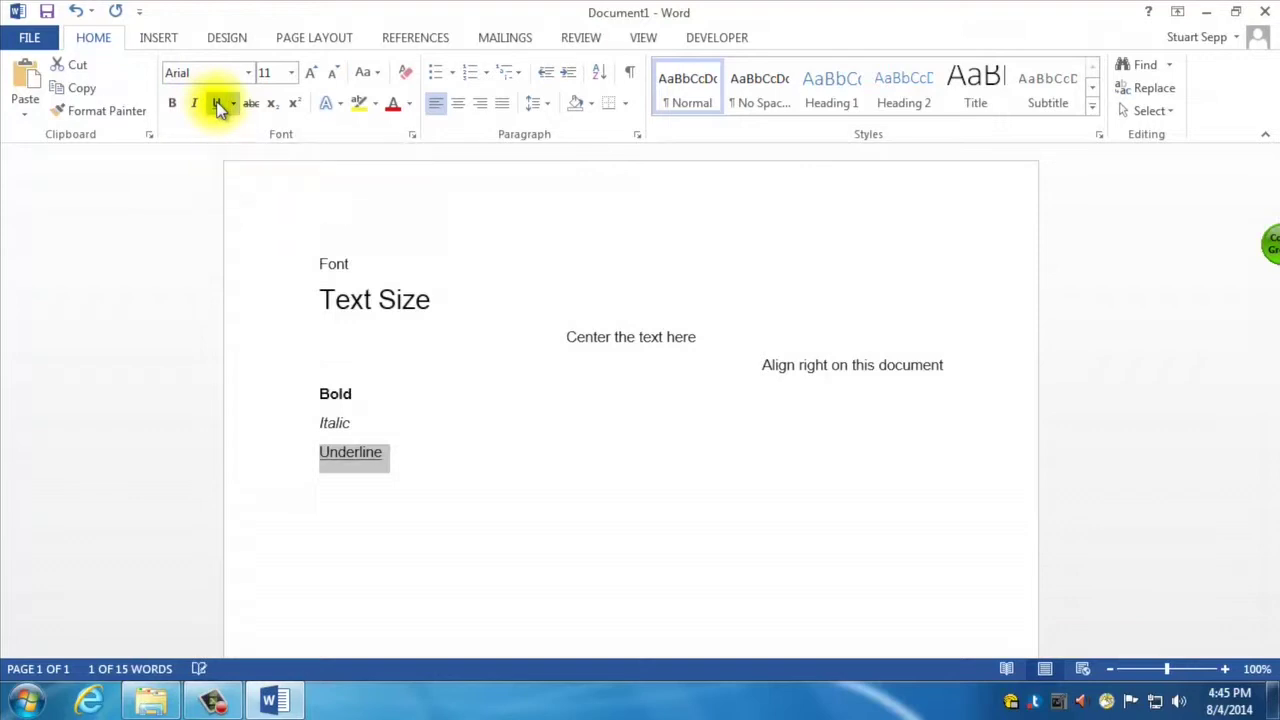
pyautogui.click(424, 457)
pyautogui.press('Return')
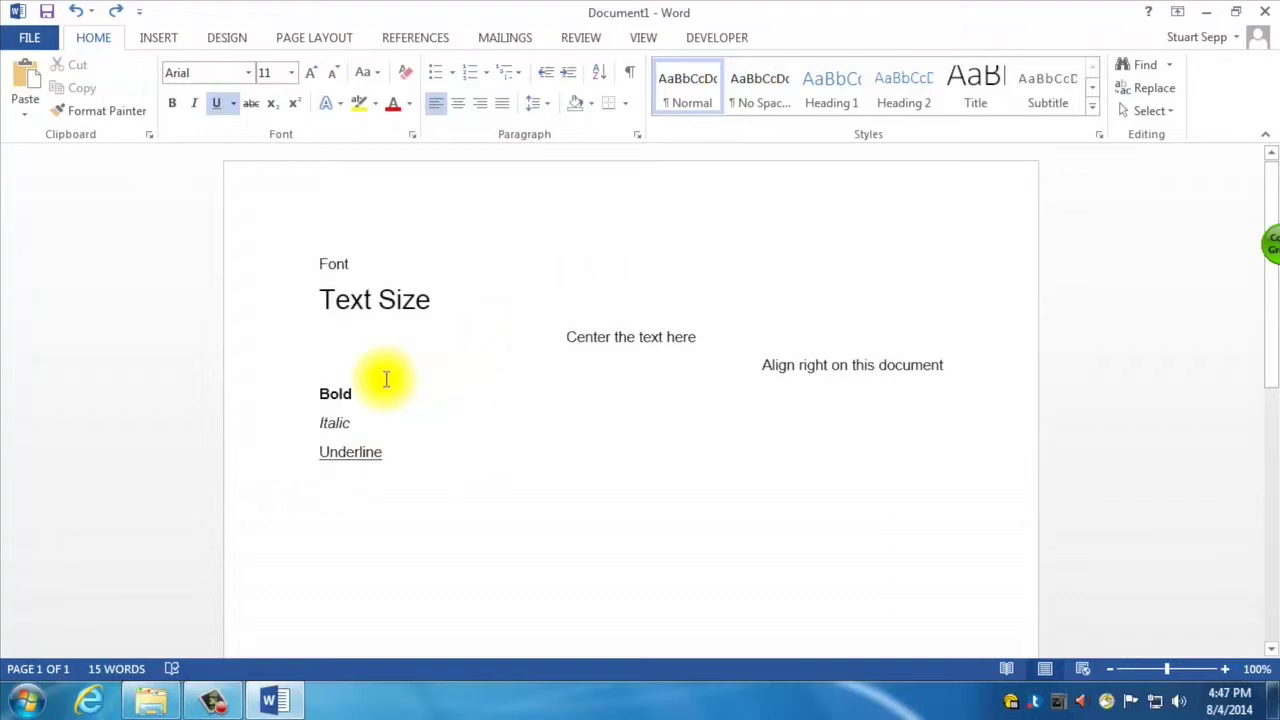
# - Set the line spacing of the "Bold", "Italic" and "Underline" lines to 1.0
pyautogui.moveTo(399, 453); pyautogui.dragTo(322, 401)
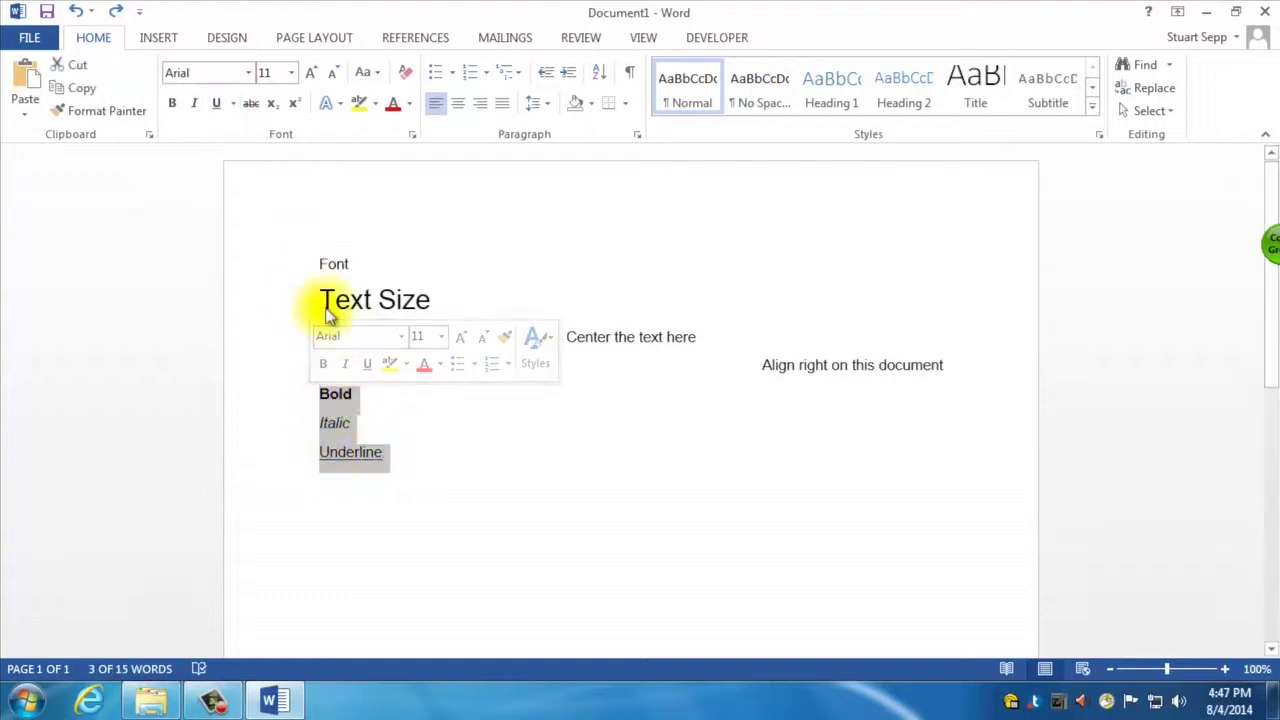
pyautogui.click(544, 103)
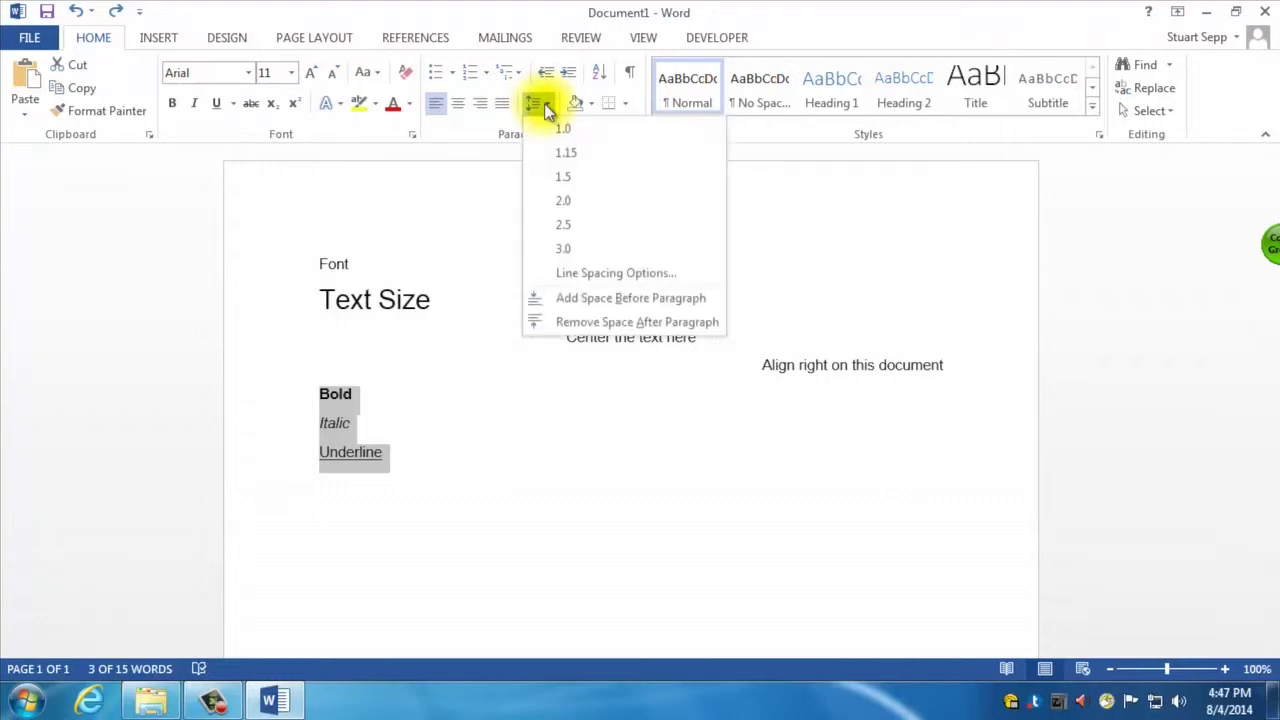
pyautogui.click(560, 129)
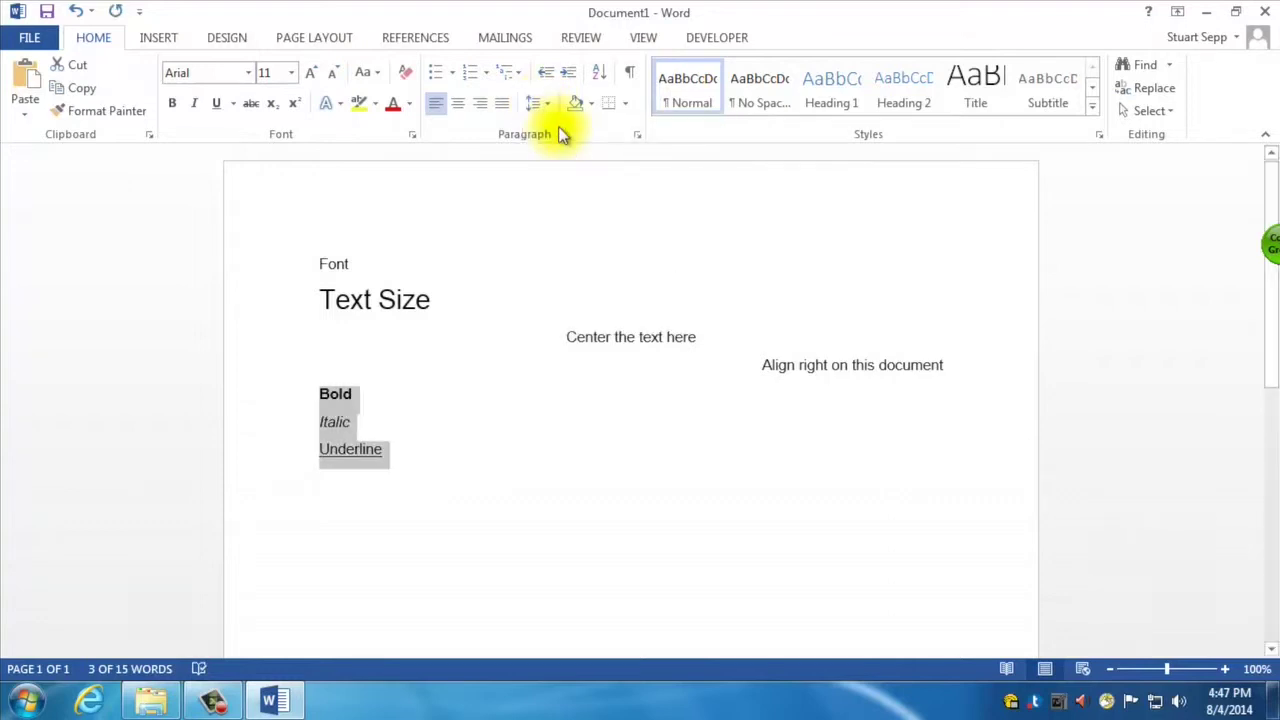
pyautogui.click(537, 104)
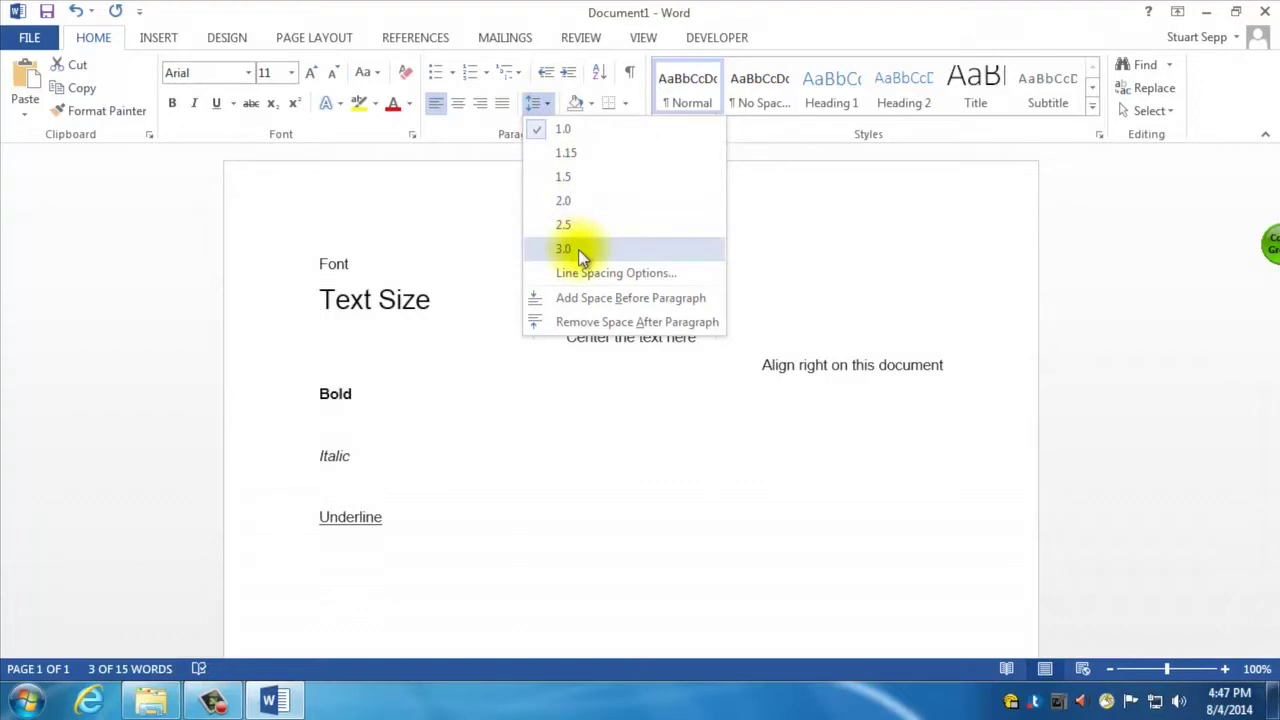
pyautogui.click(578, 129)
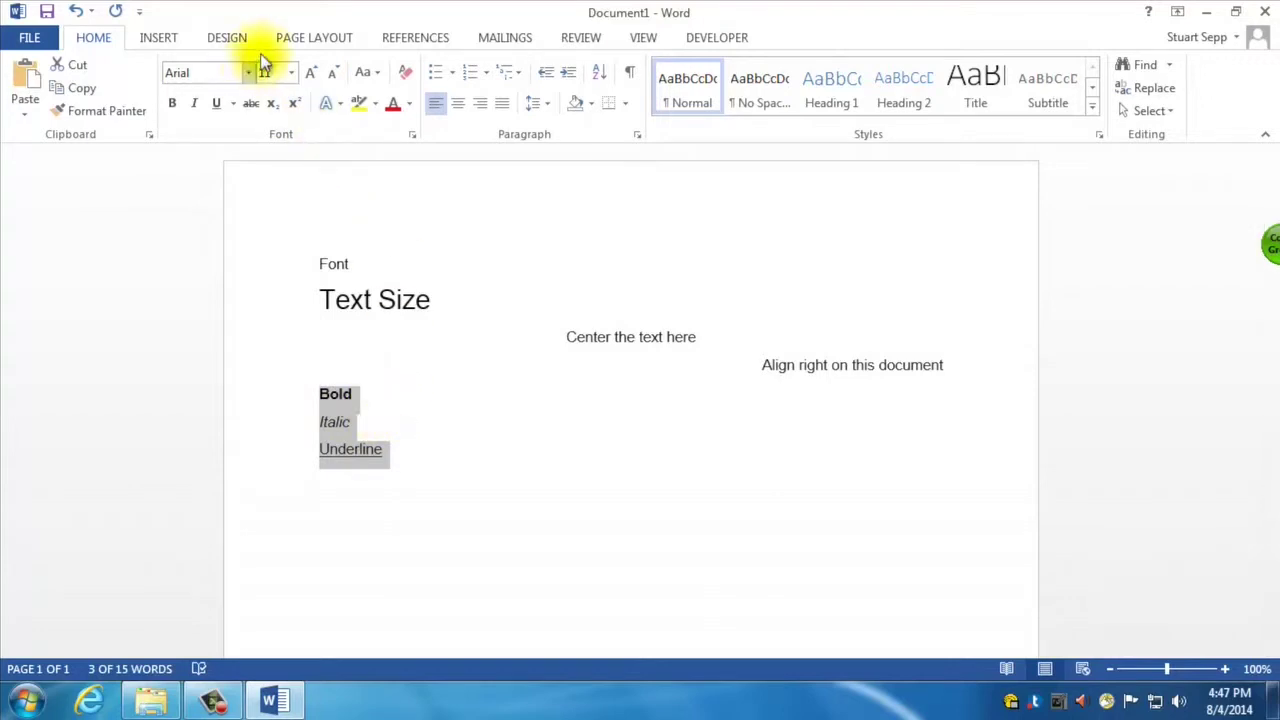
# - Set the spacing after the "Bold", "Italic" and "Underline" paragraphs to 0 pt
pyautogui.click(293, 40)
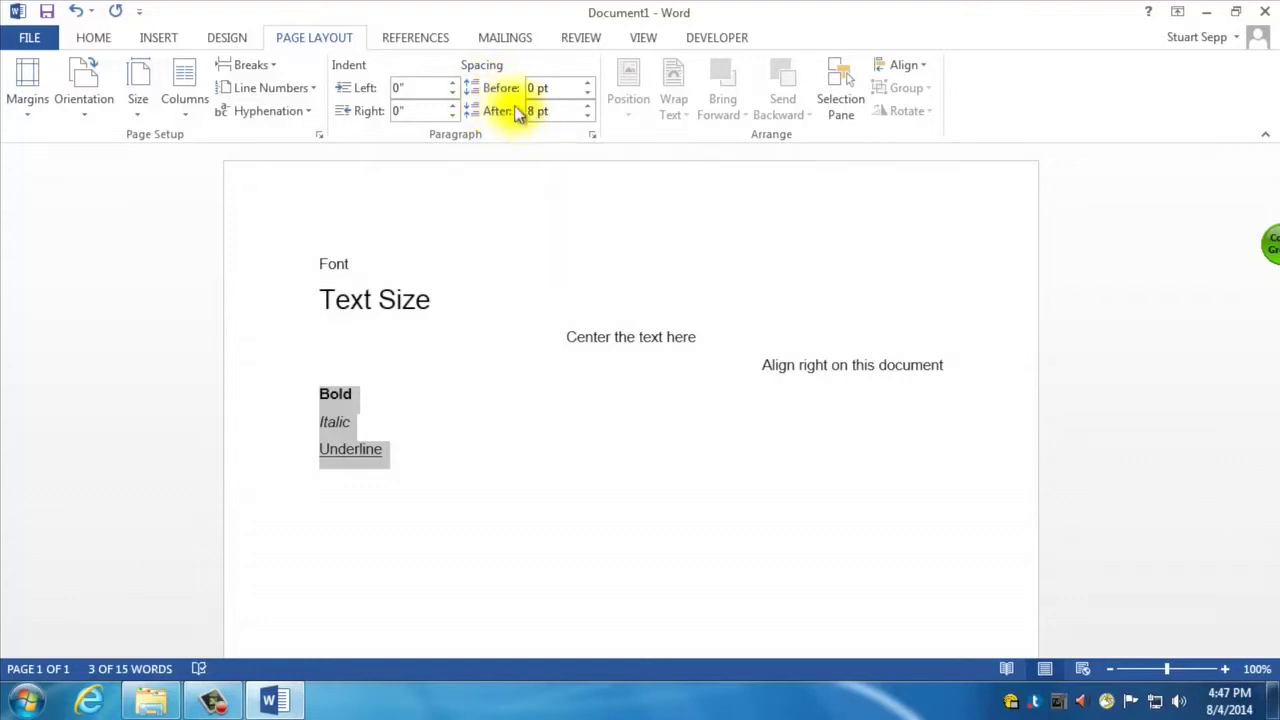
pyautogui.click(587, 116)
pyautogui.click(587, 116)
pyautogui.click(587, 116)
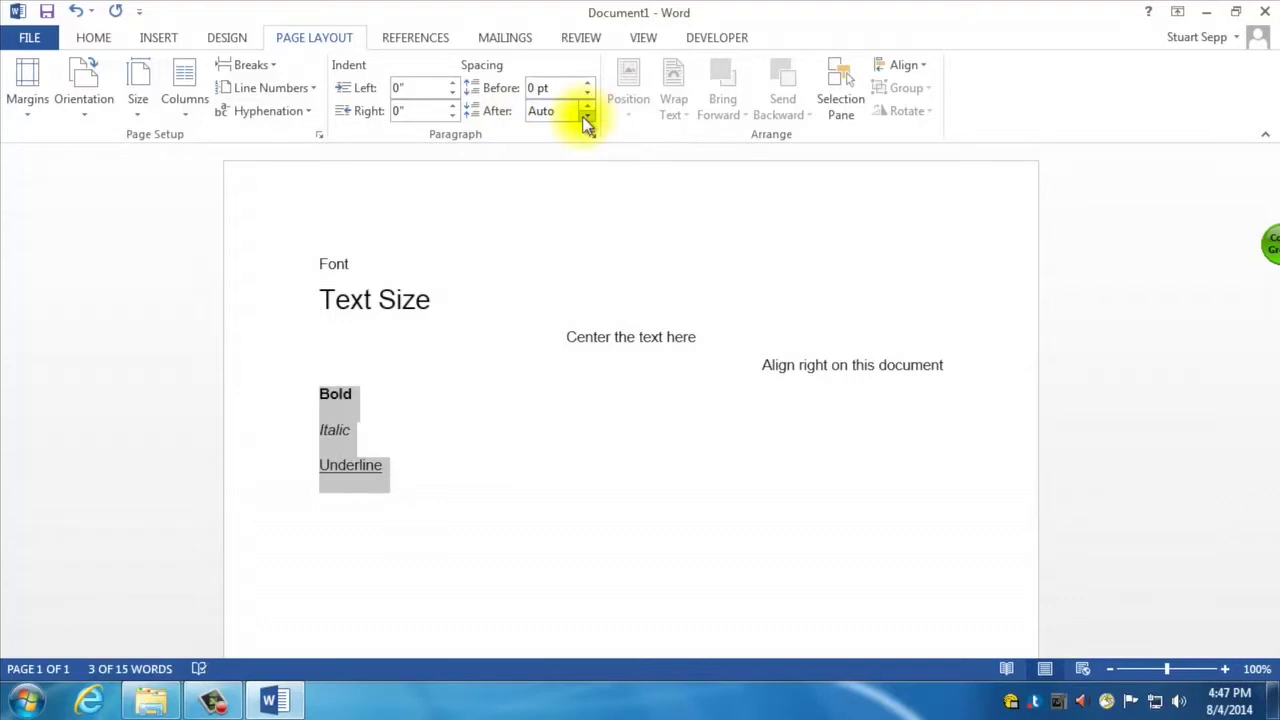
pyautogui.click(587, 116)
pyautogui.click(408, 425)
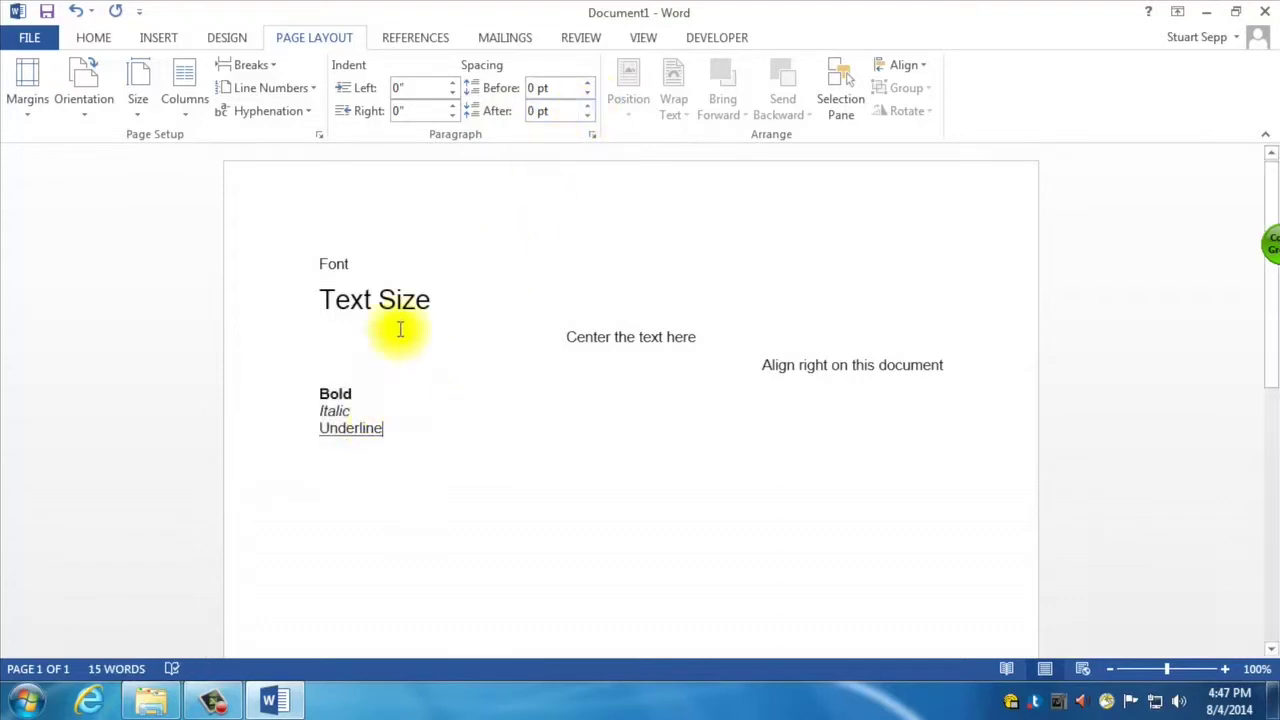
# - Set the line spacing of the "Bold", "Italic" and "Underline" lines to 1.5
pyautogui.click(93, 37)
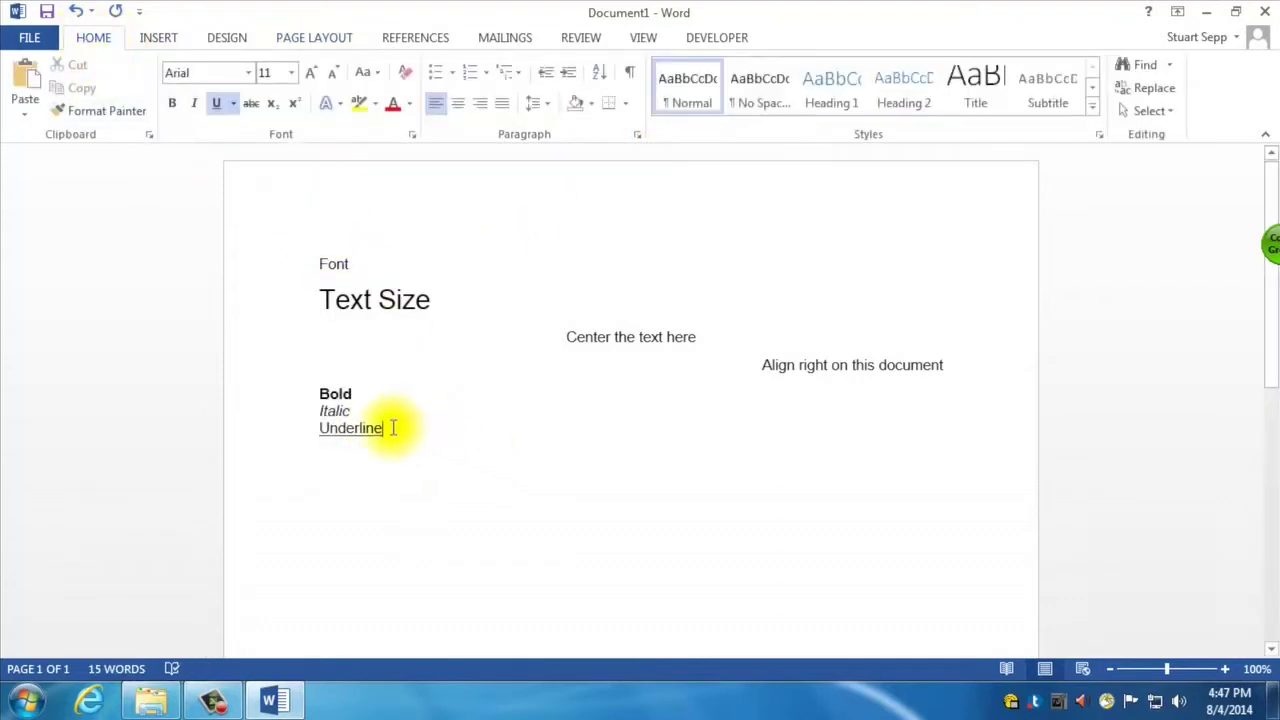
pyautogui.moveTo(393, 428); pyautogui.dragTo(309, 391)
pyautogui.click(537, 103)
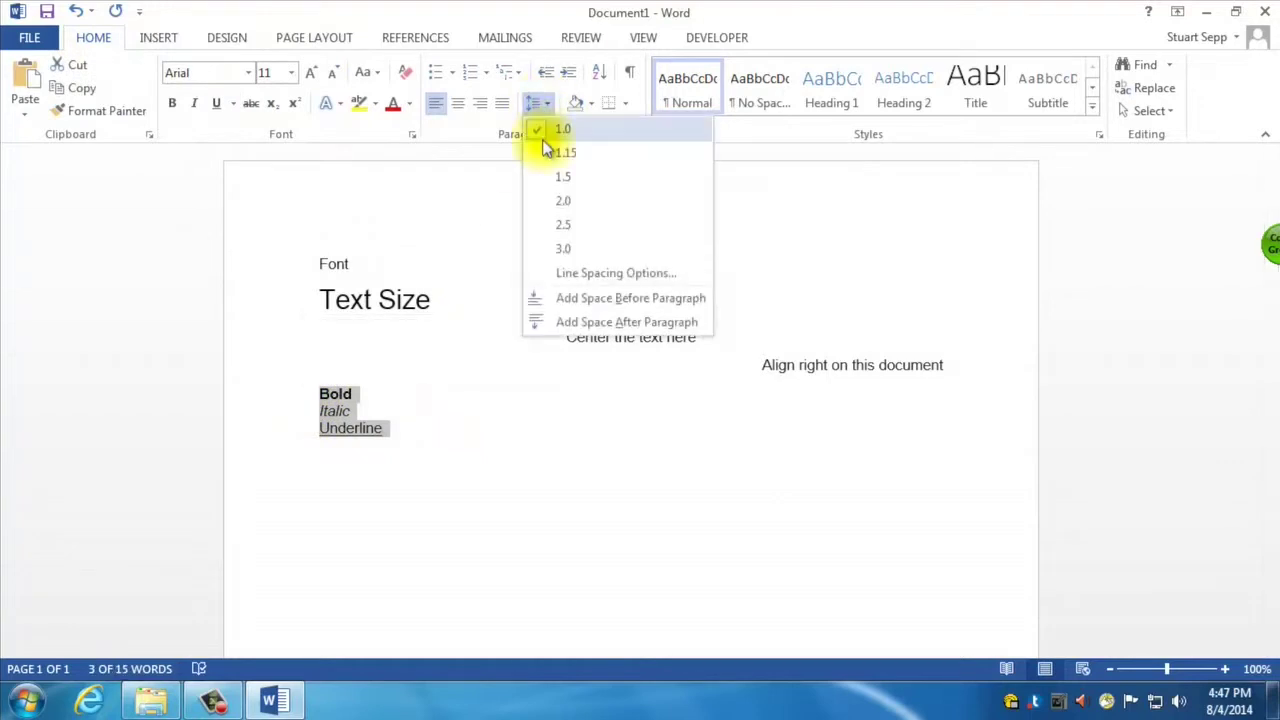
pyautogui.click(562, 177)
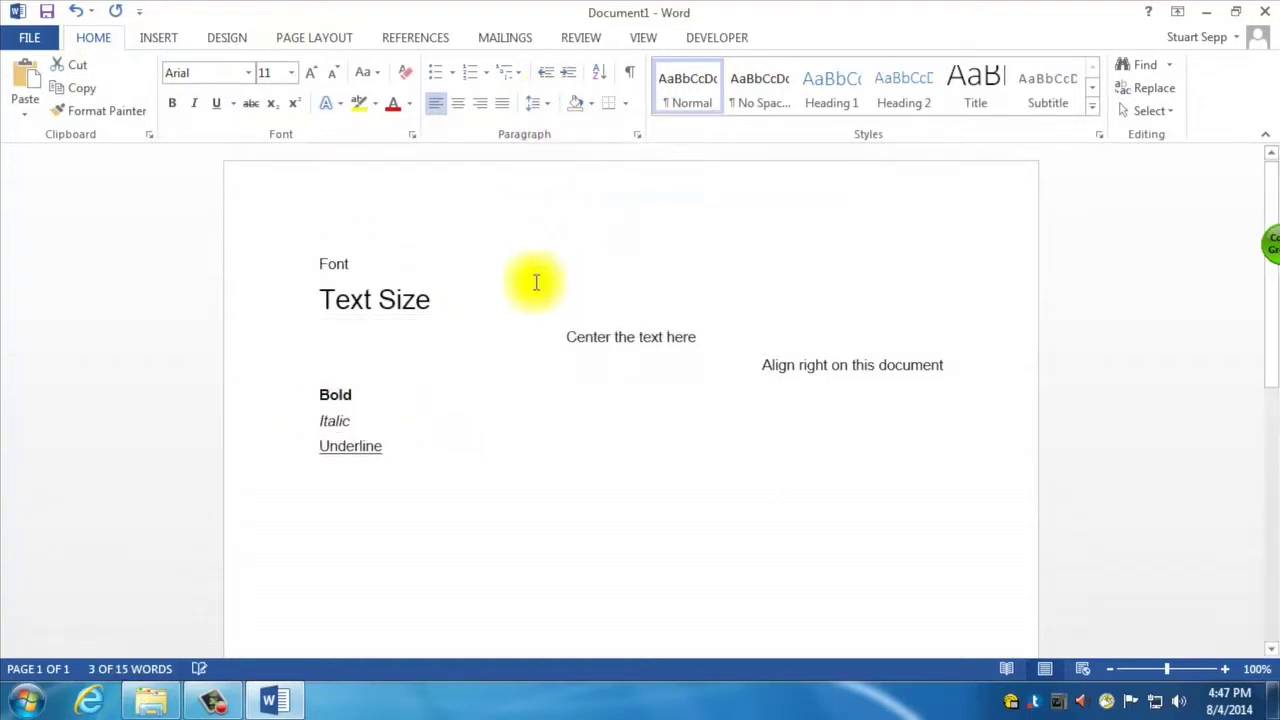
pyautogui.click(416, 460)
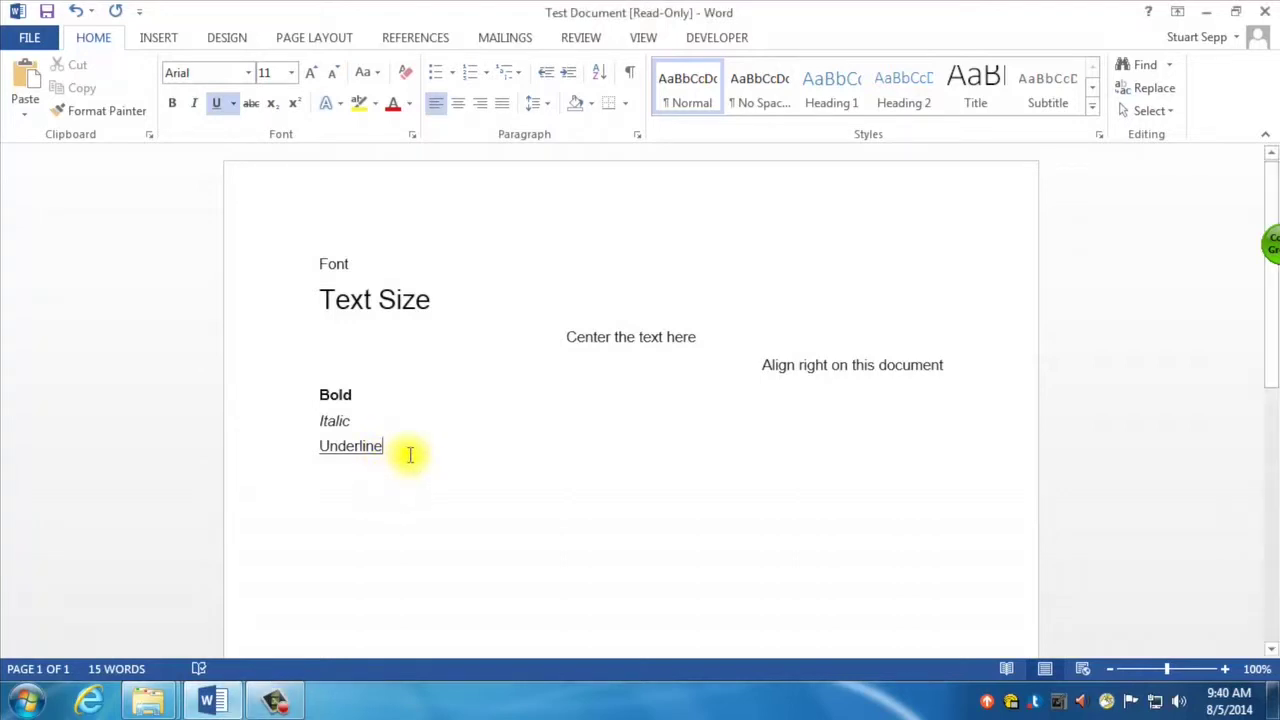
# - Turn off underlining below the "Underline" line and add two plain lines reading "Copy" and "Paste"
pyautogui.press('Return')
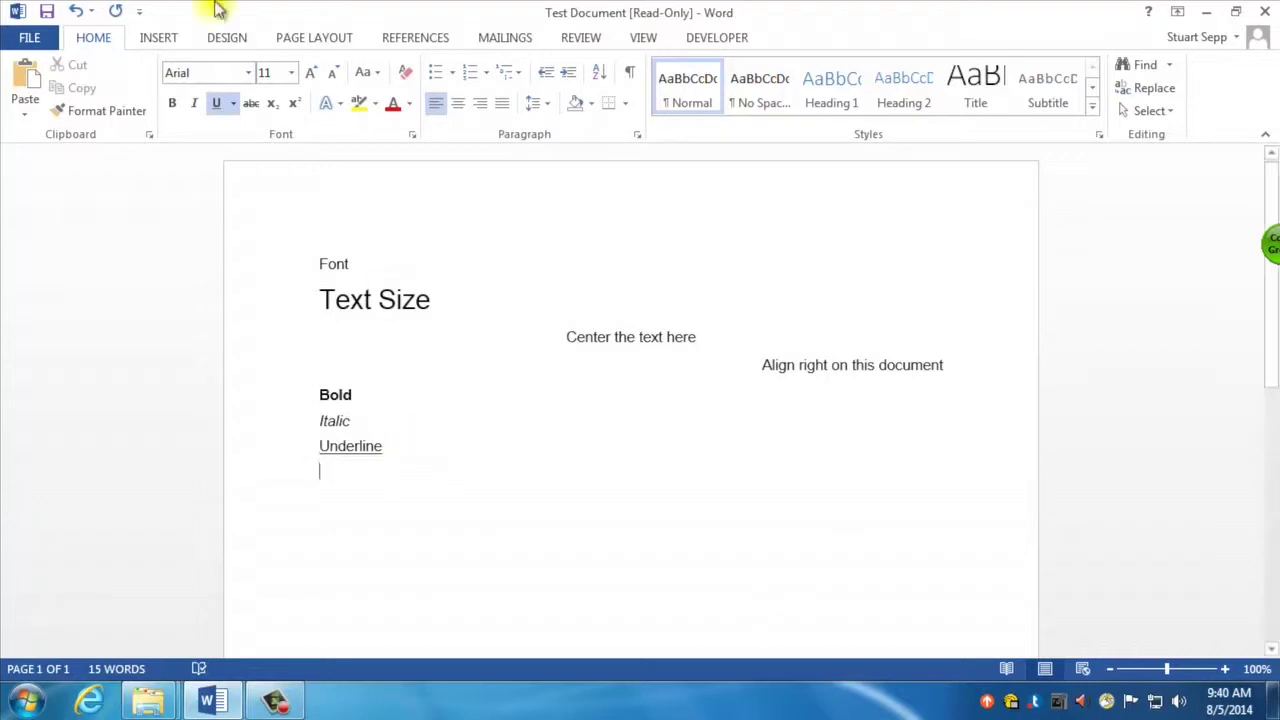
pyautogui.click(215, 106)
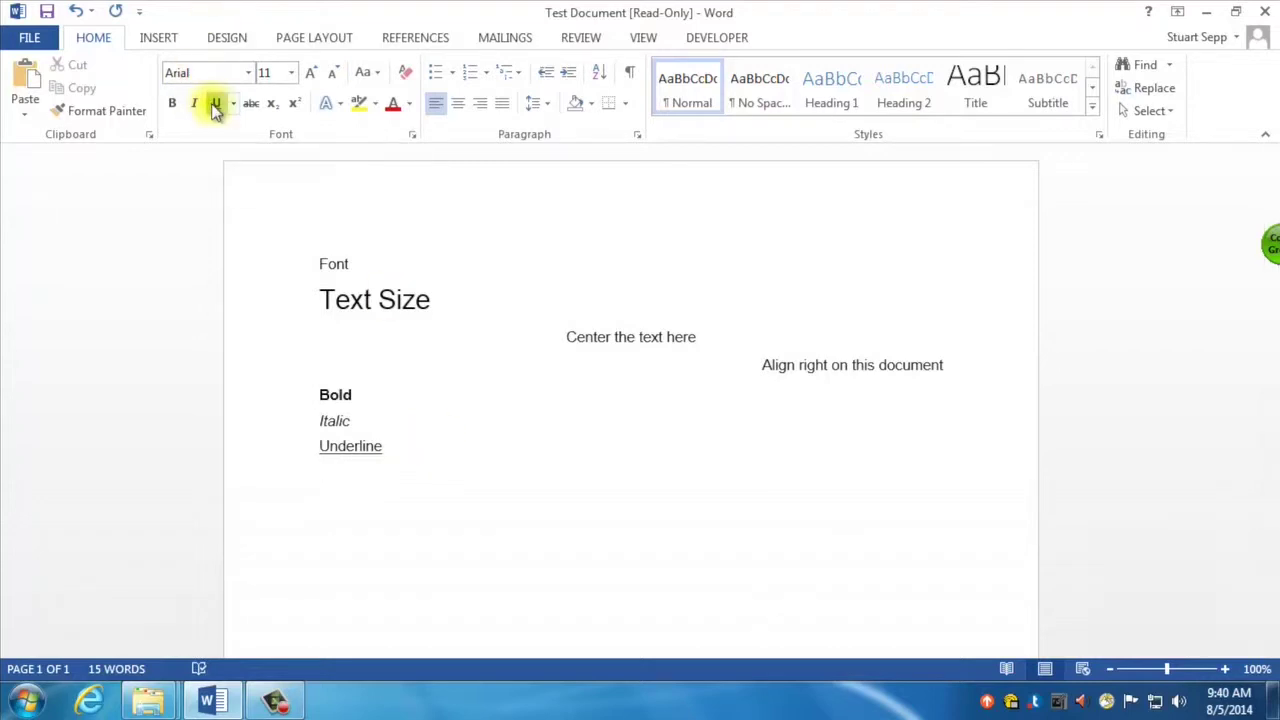
pyautogui.write('copy ')
pyautogui.write('e')
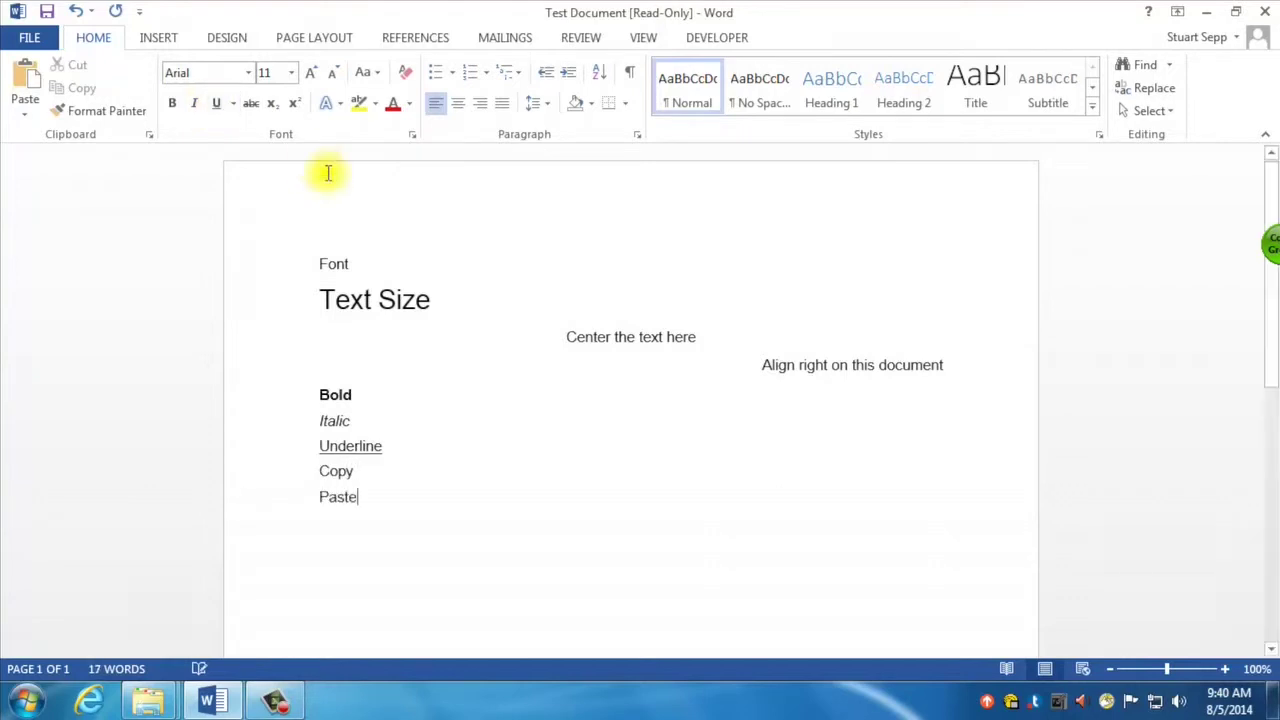
# - Copy the word "Copy" and paste it seven times after the original word
pyautogui.moveTo(362, 471); pyautogui.dragTo(323, 478)
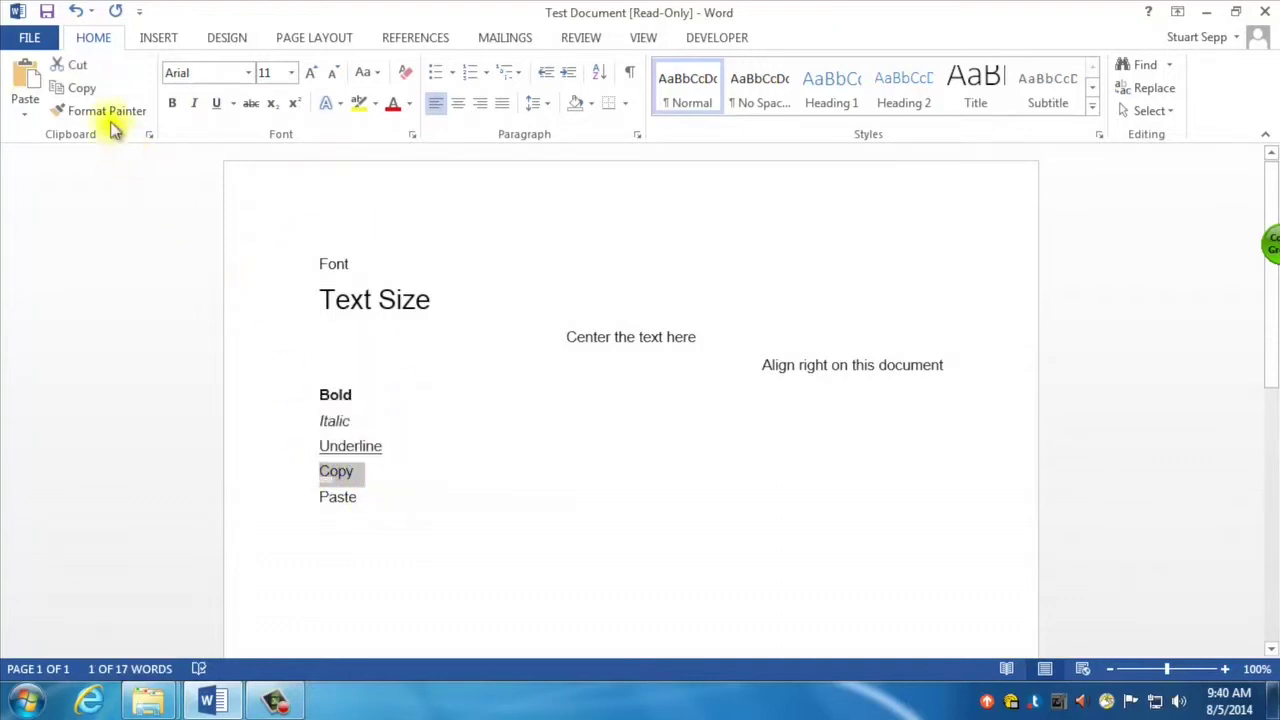
pyautogui.click(70, 88)
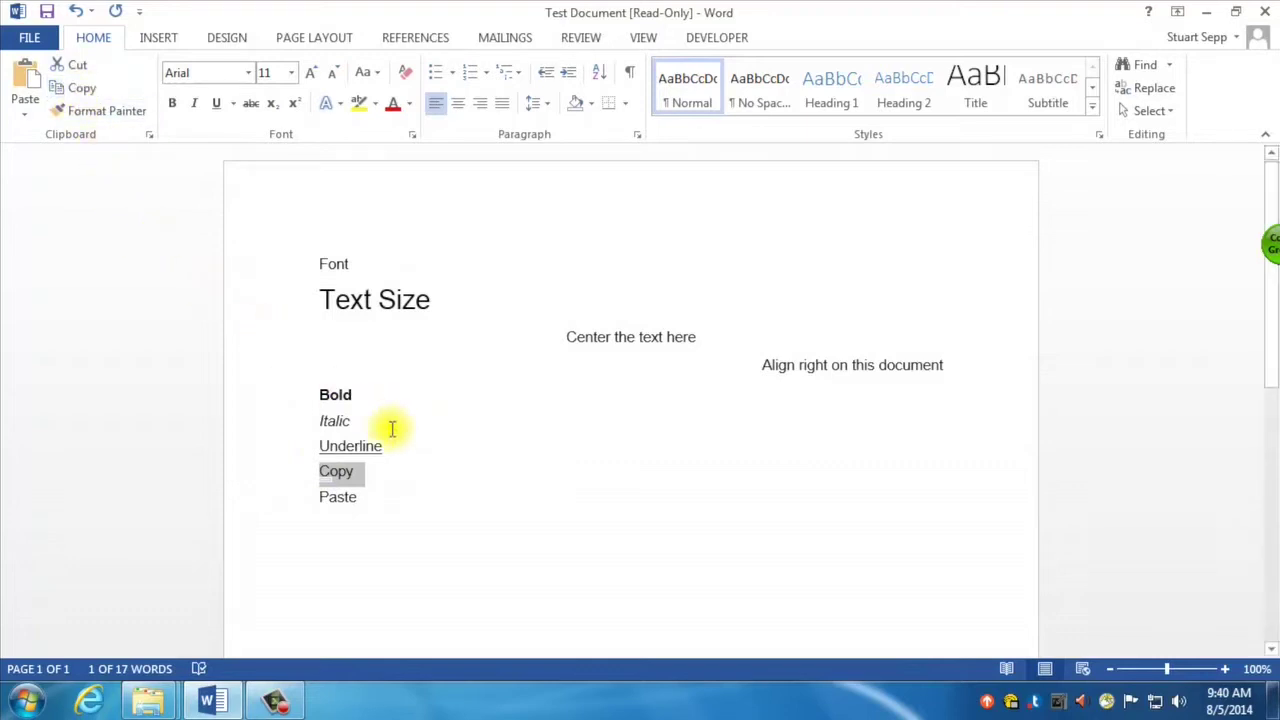
pyautogui.click(366, 475)
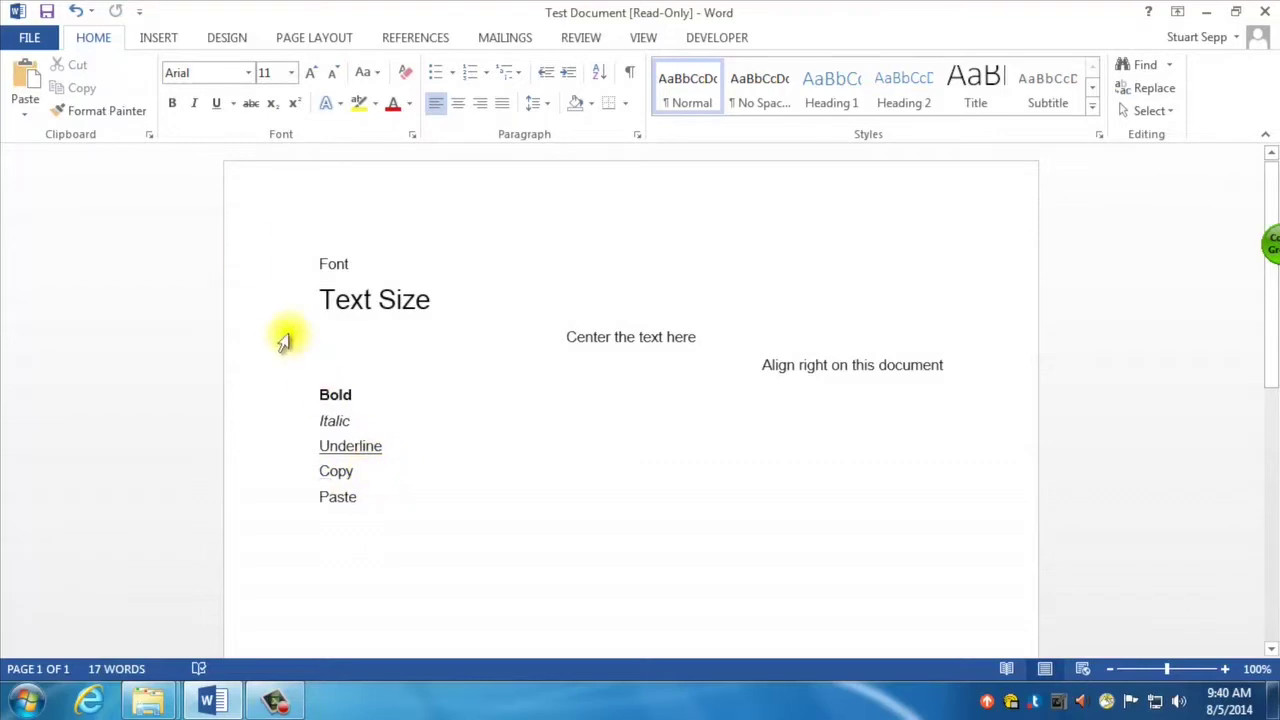
pyautogui.click(24, 78)
pyautogui.click(26, 79)
pyautogui.click(24, 78)
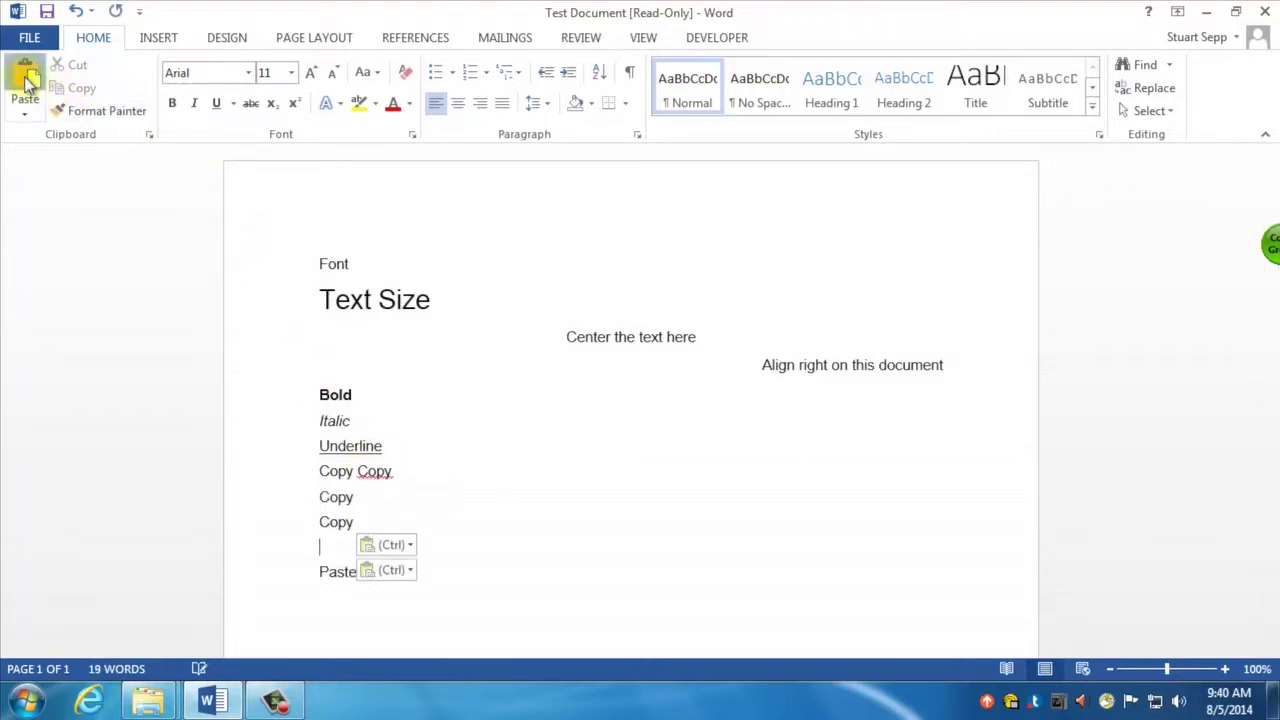
pyautogui.click(24, 78)
pyautogui.click(24, 78)
pyautogui.click(24, 78)
pyautogui.click(24, 78)
# - Delete the pasted "Copy" duplicates, keeping only the original word above "Paste"
pyautogui.moveTo(371, 617); pyautogui.dragTo(350, 471)
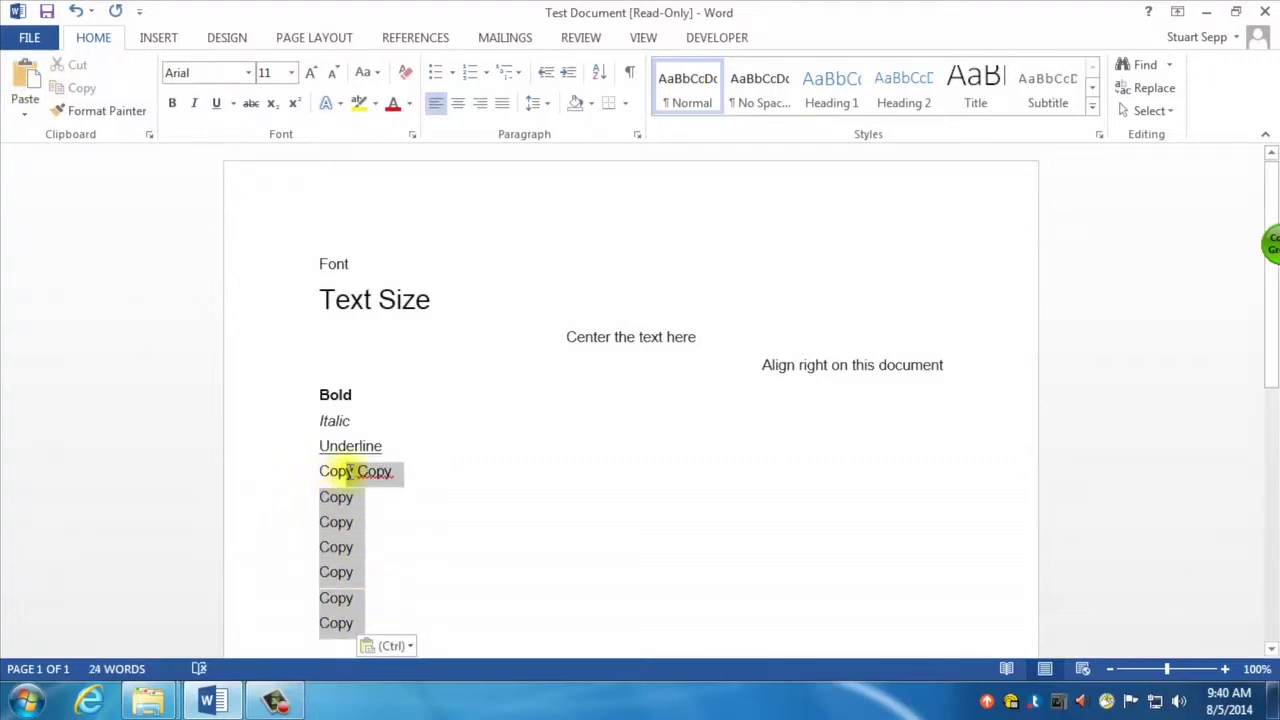
pyautogui.press('Delete')
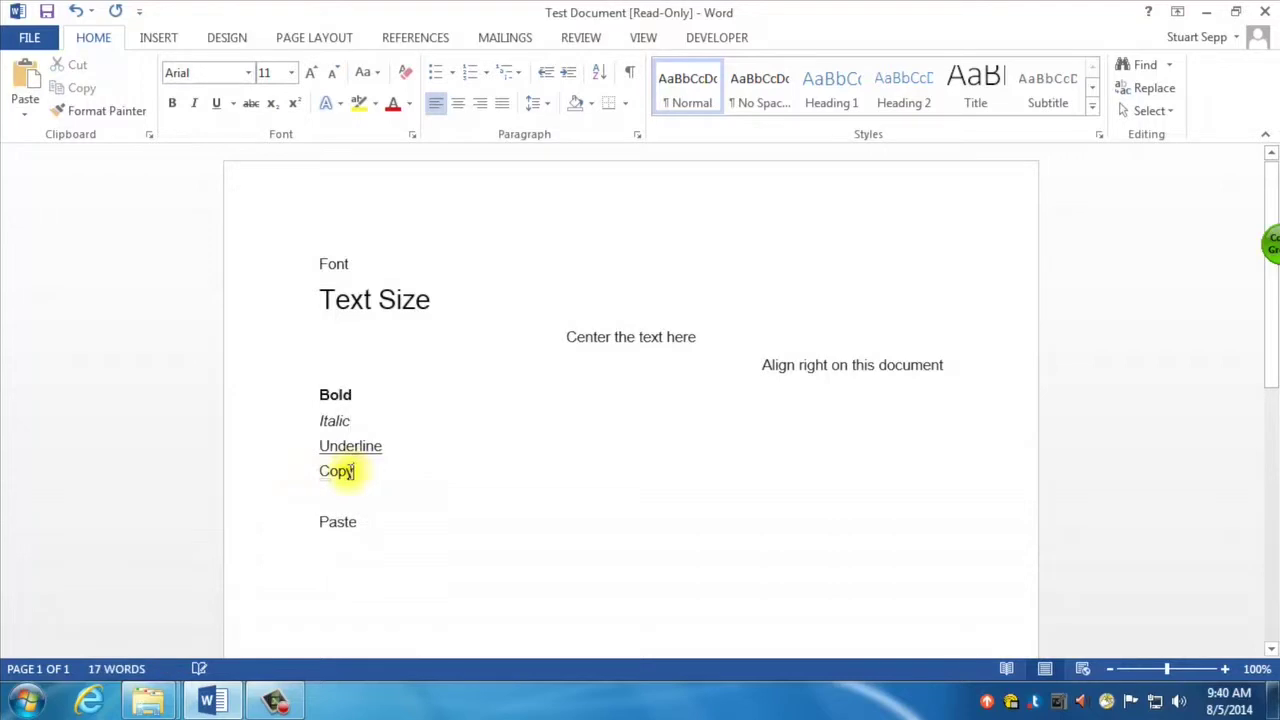
# - Copy the remaining word "Copy" again and paste it five times after itself
pyautogui.doubleClick(330, 472)
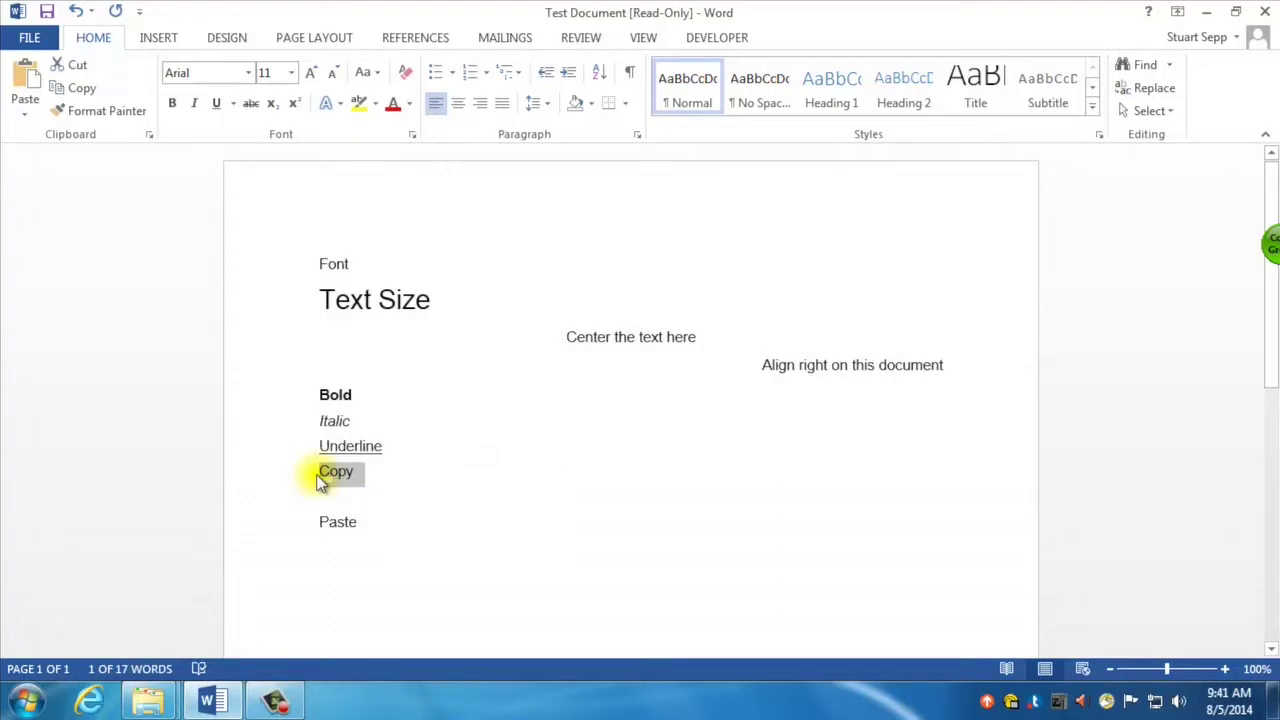
pyautogui.click(367, 472)
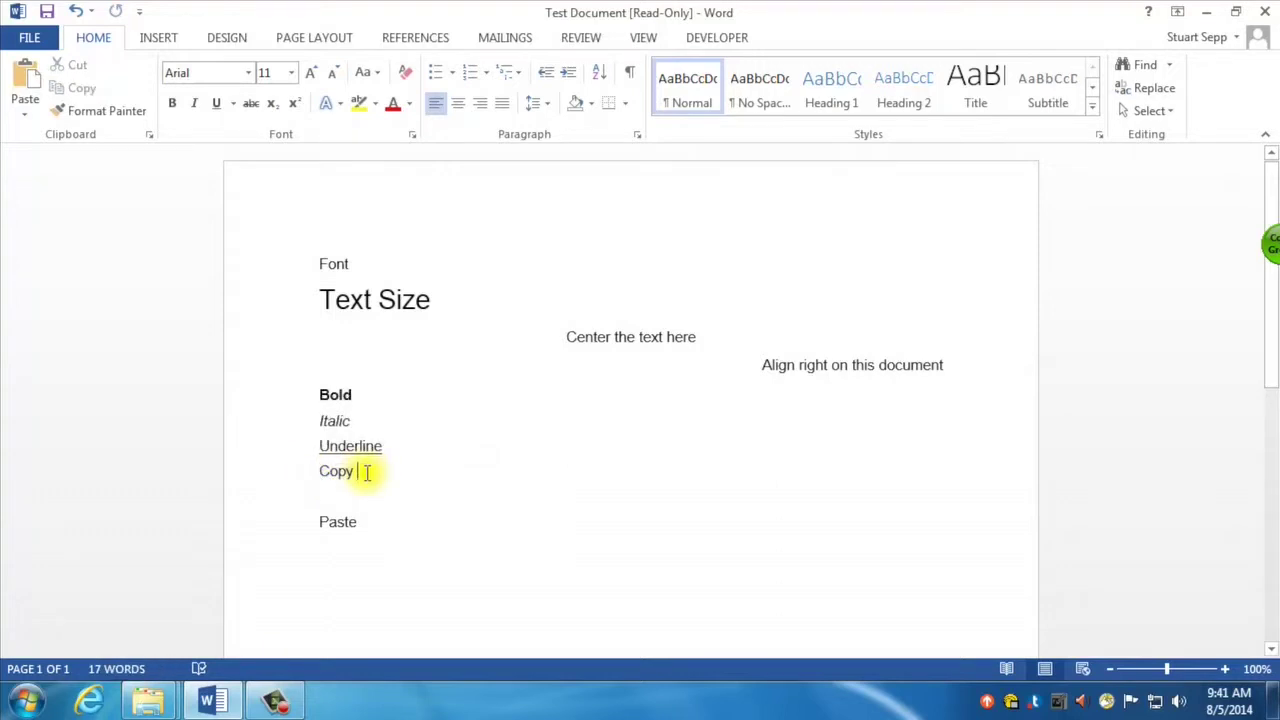
pyautogui.hotkey('ctrl', 'v')
pyautogui.hotkey('ctrl', 'v')
pyautogui.hotkey('ctrl', 'v')
pyautogui.hotkey('ctrl', 'v')
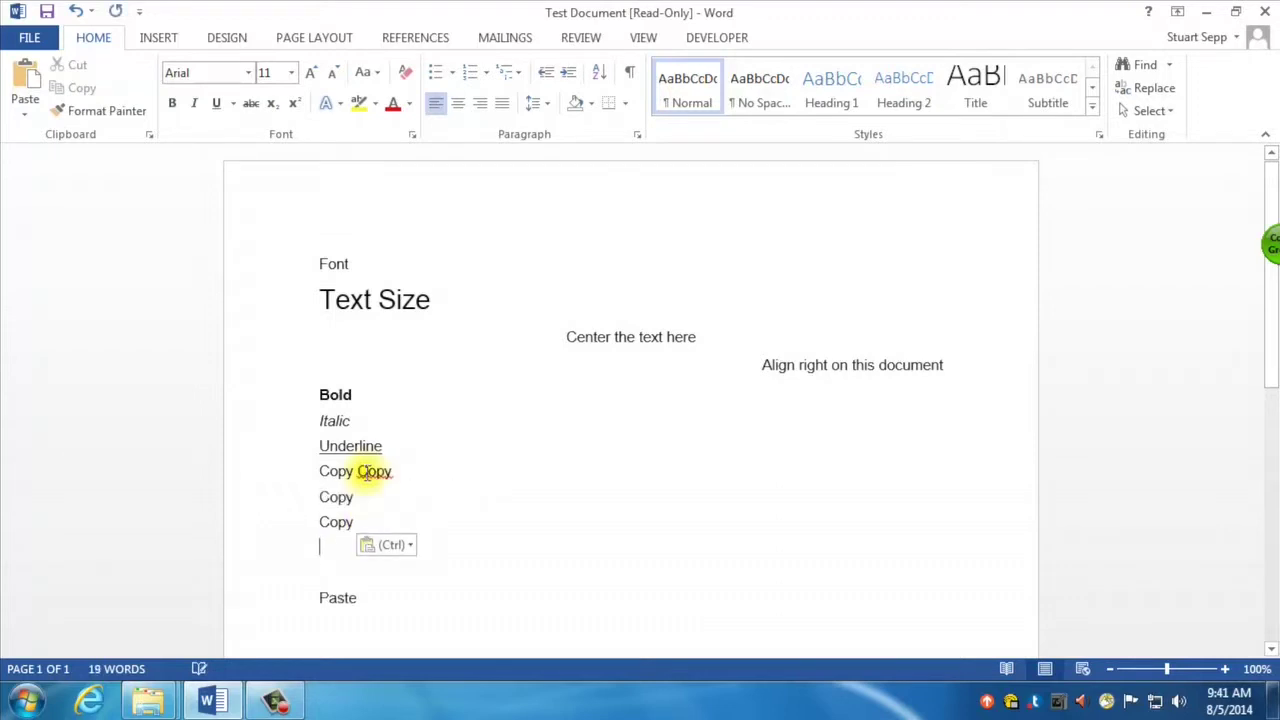
pyautogui.hotkey('ctrl', 'v')
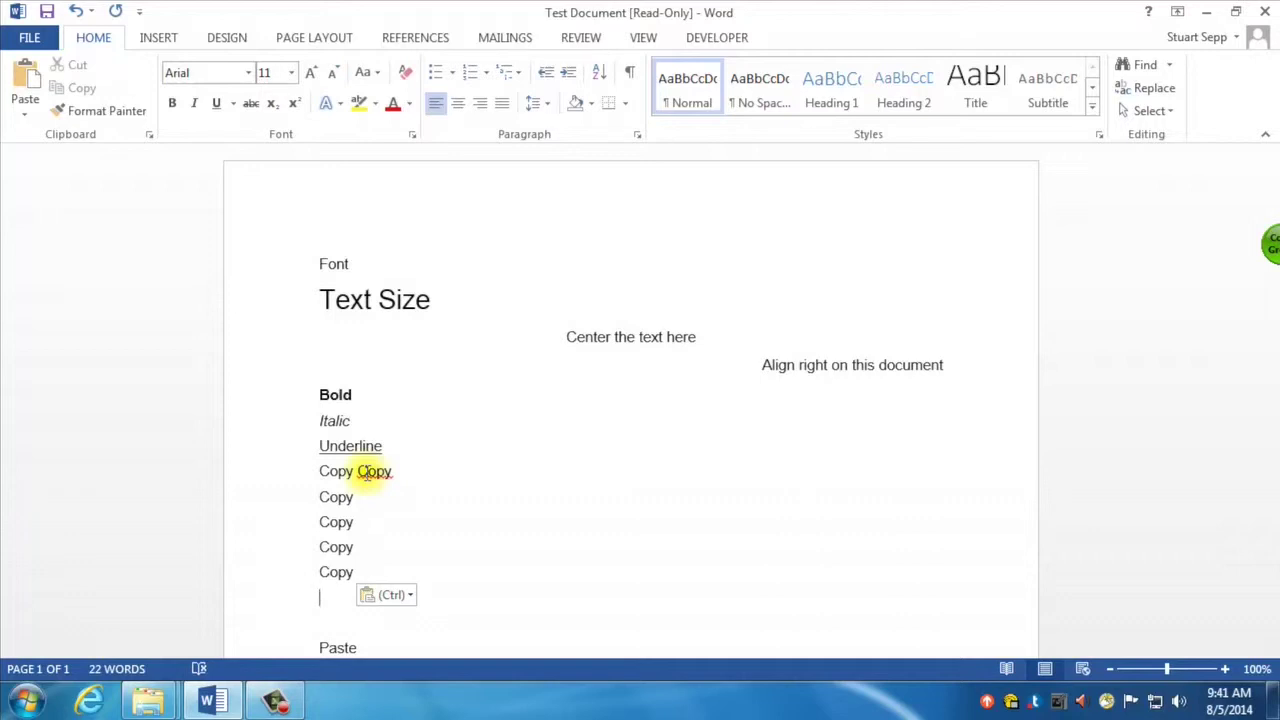
# - Delete every "Copy" word between the "Underline" and "Paste" lines
pyautogui.moveTo(363, 574); pyautogui.dragTo(366, 470)
pyautogui.press('Delete')
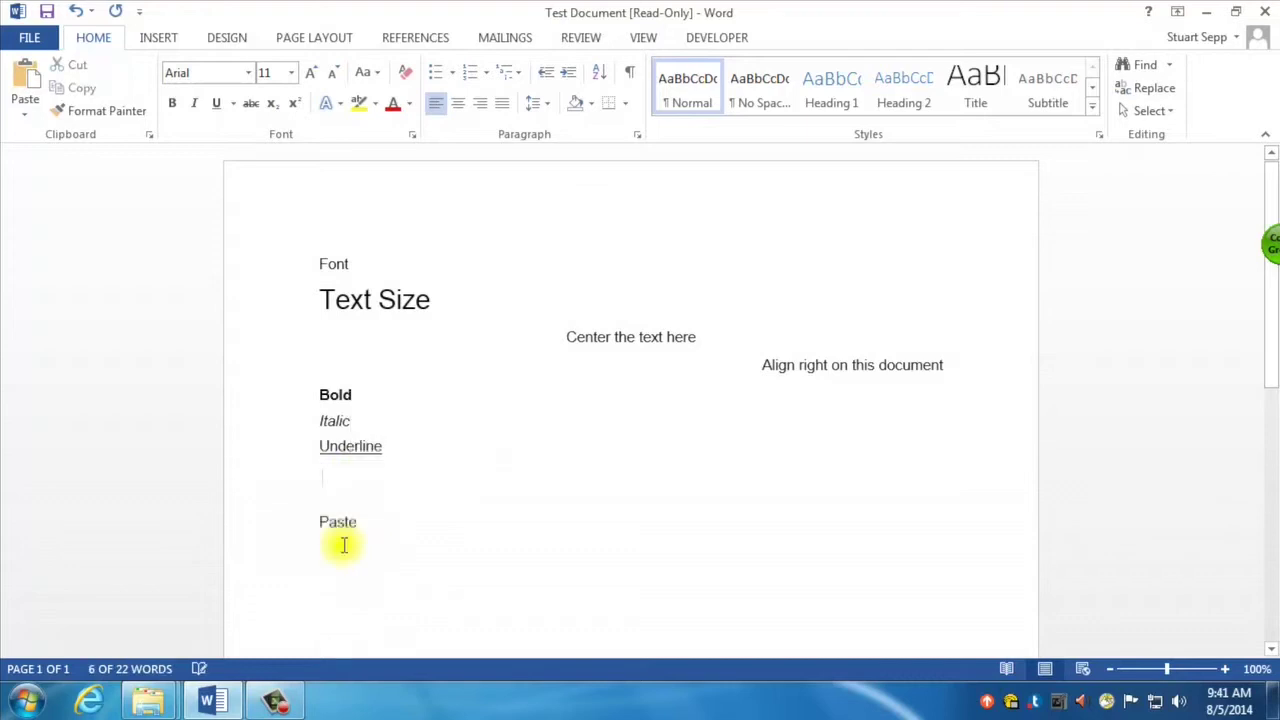
# - Cut the word "Paste" from its line below "Underline"
pyautogui.click(298, 521)
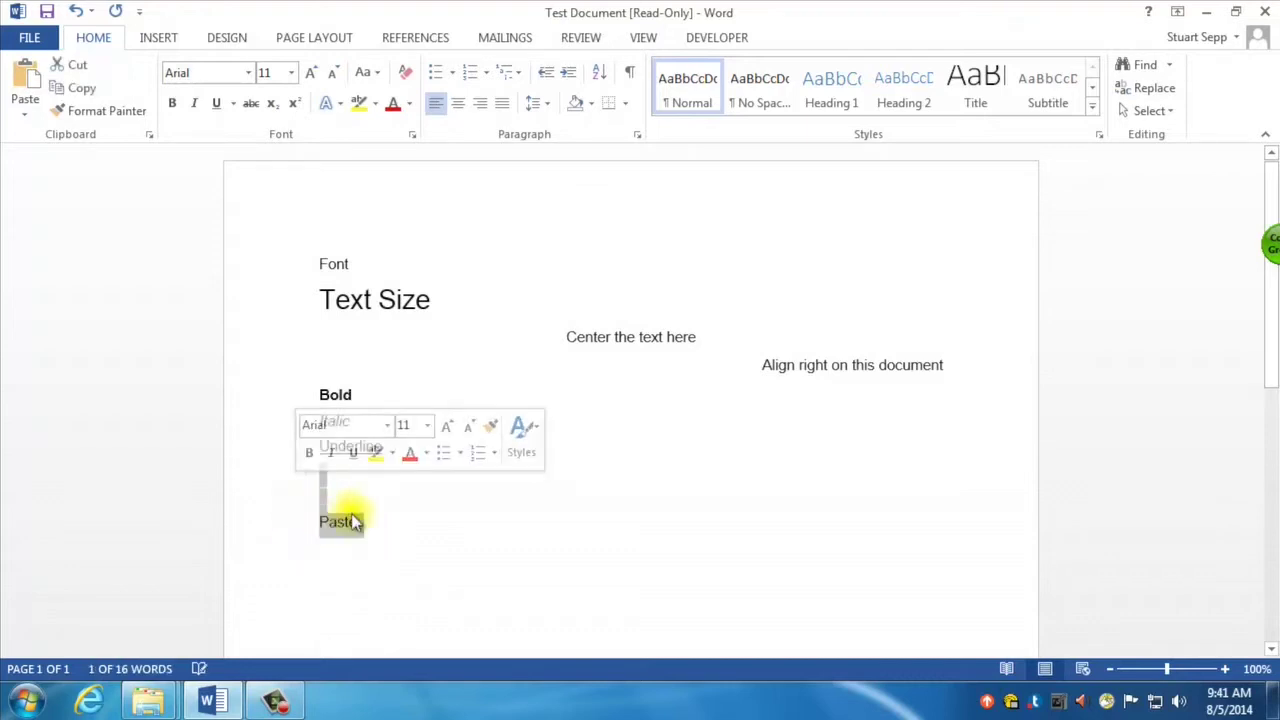
pyautogui.click(356, 520)
pyautogui.moveTo(358, 521); pyautogui.dragTo(314, 521)
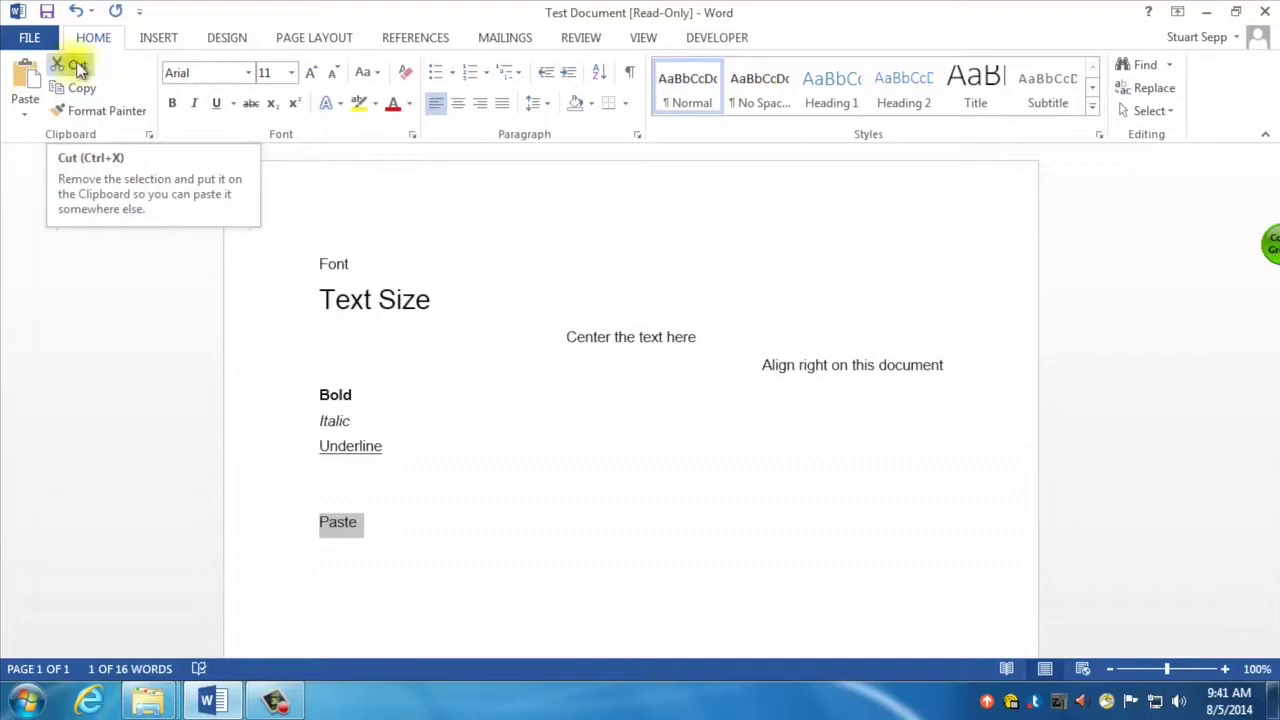
pyautogui.click(76, 68)
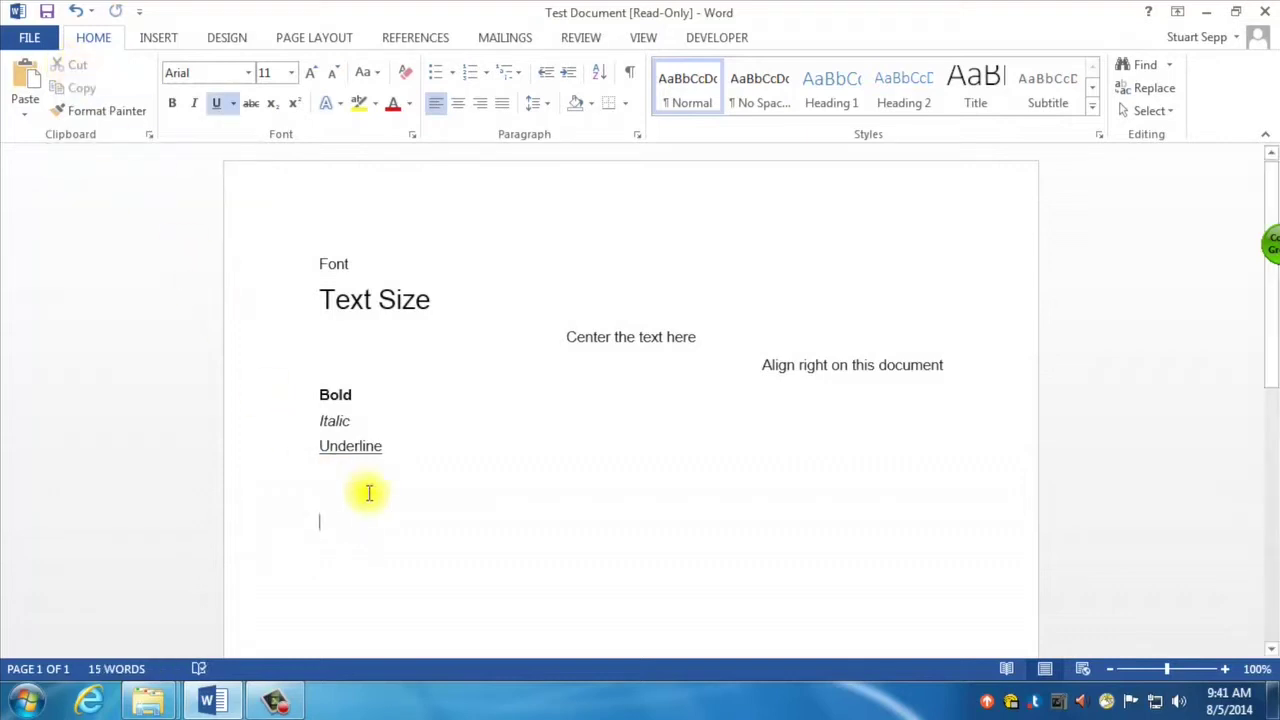
# - Paste the cut word on a new line above "Font" and remove the extra blank line between them
pyautogui.click(316, 262)
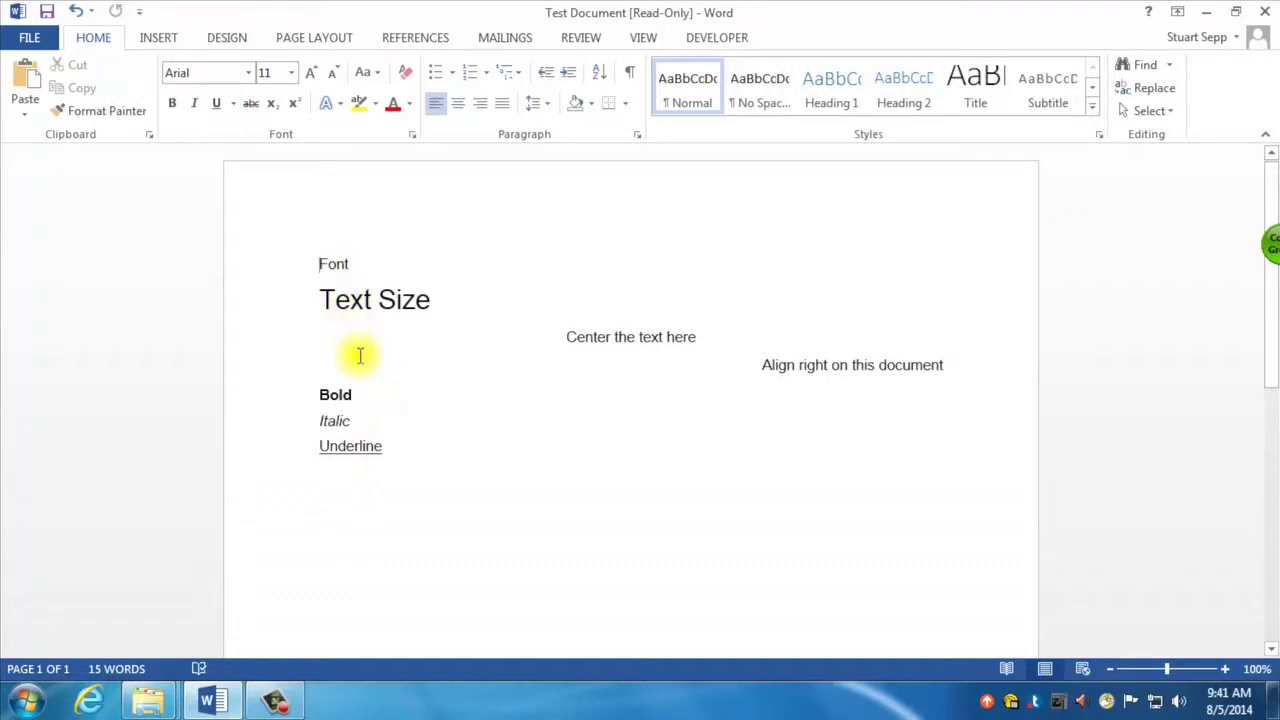
pyautogui.press('Return')
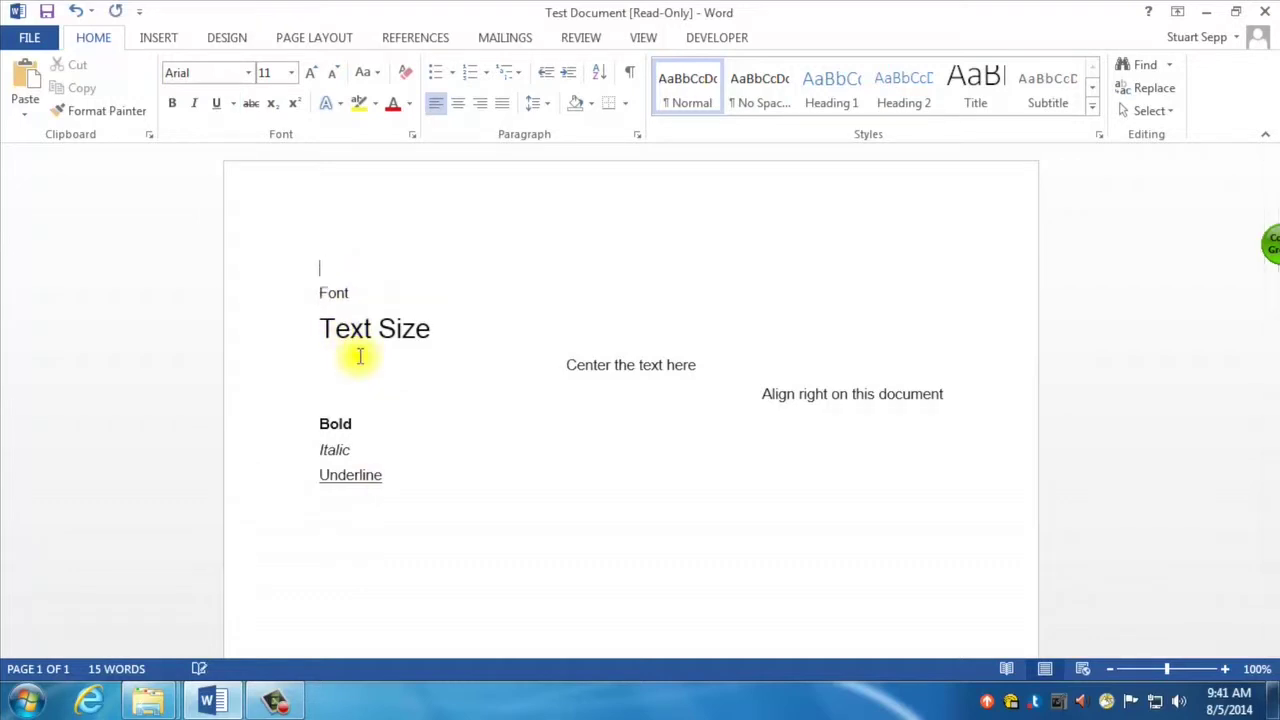
pyautogui.click(319, 264)
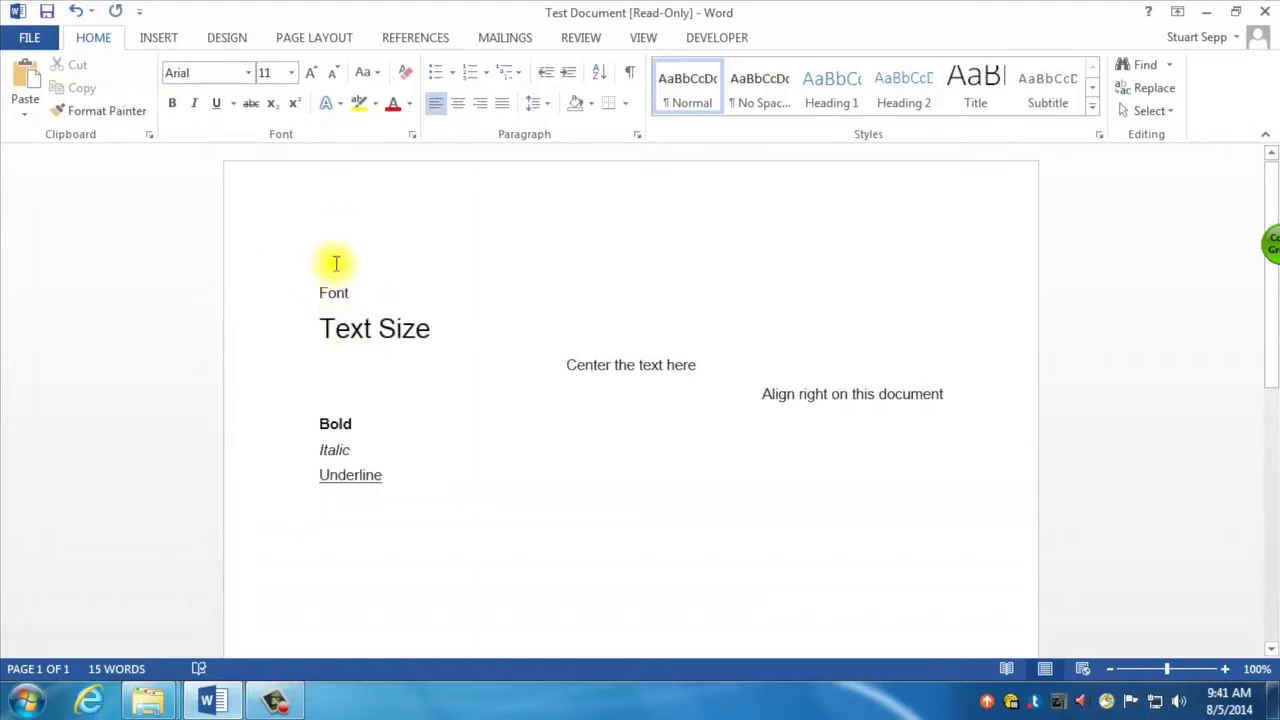
pyautogui.click(25, 82)
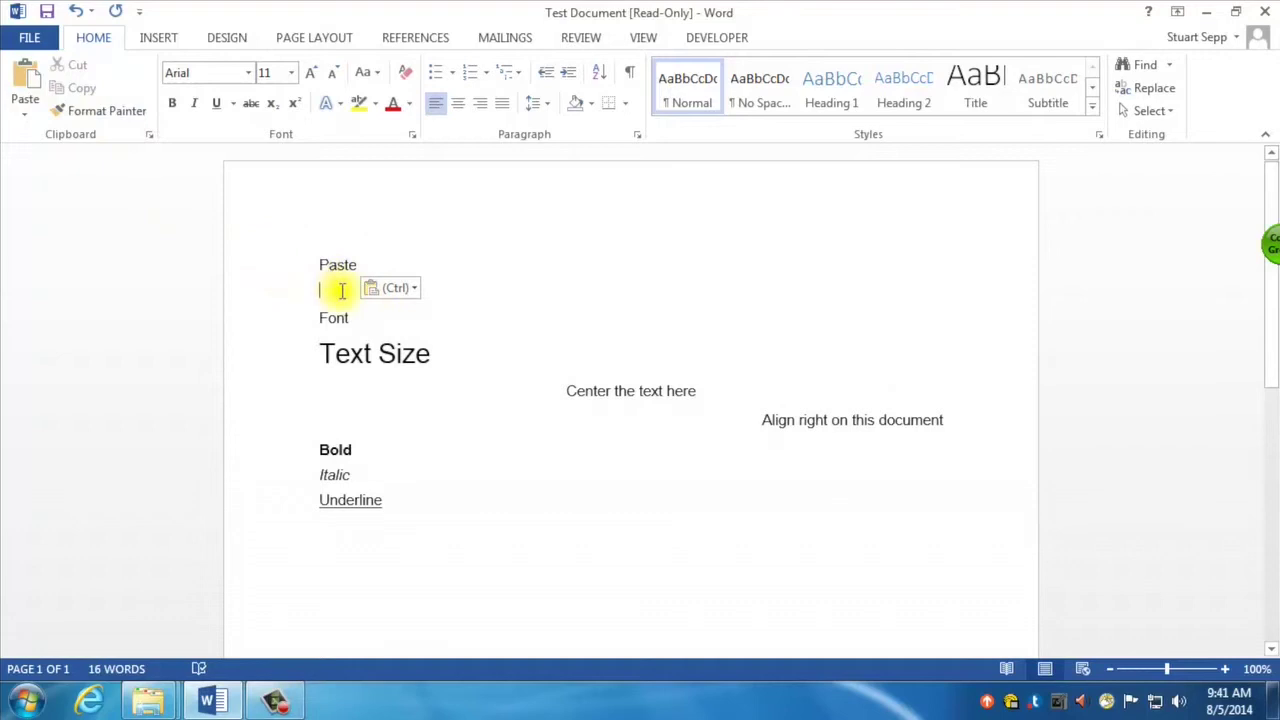
pyautogui.press('Delete')
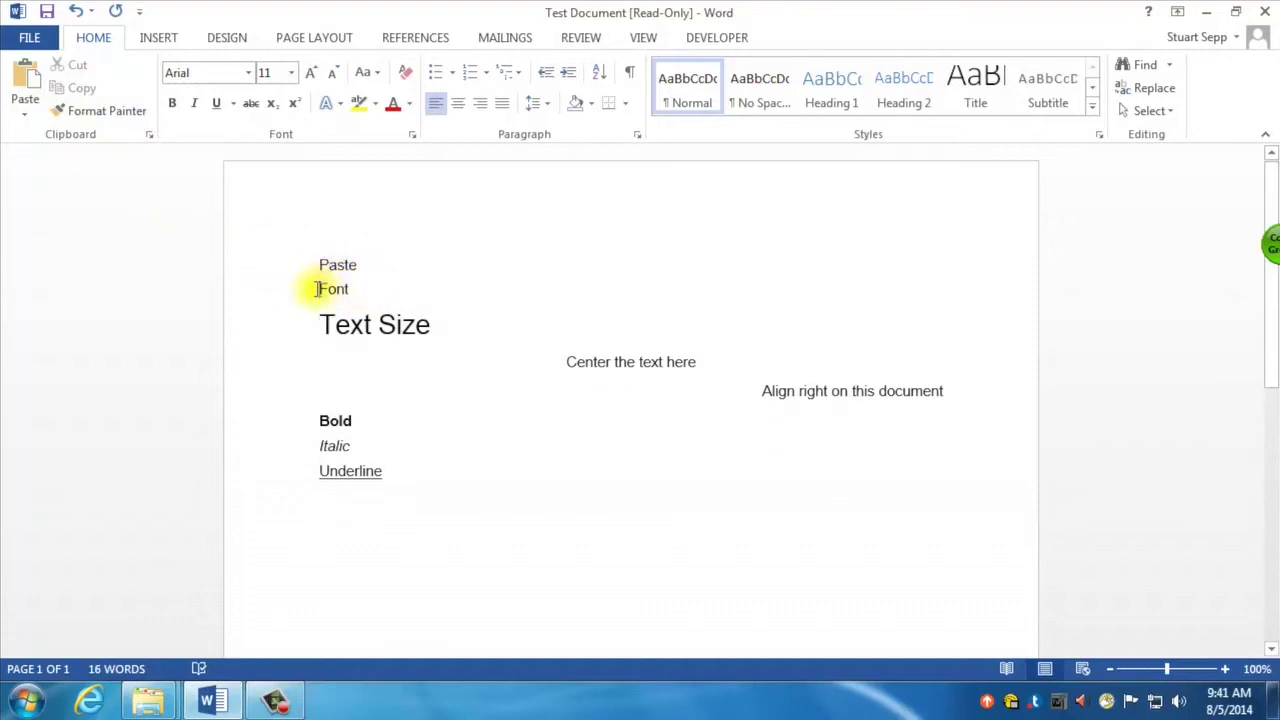
# - Delete the word "Paste" above "Font" and start a new empty line after "Underline"
pyautogui.doubleClick(316, 268)
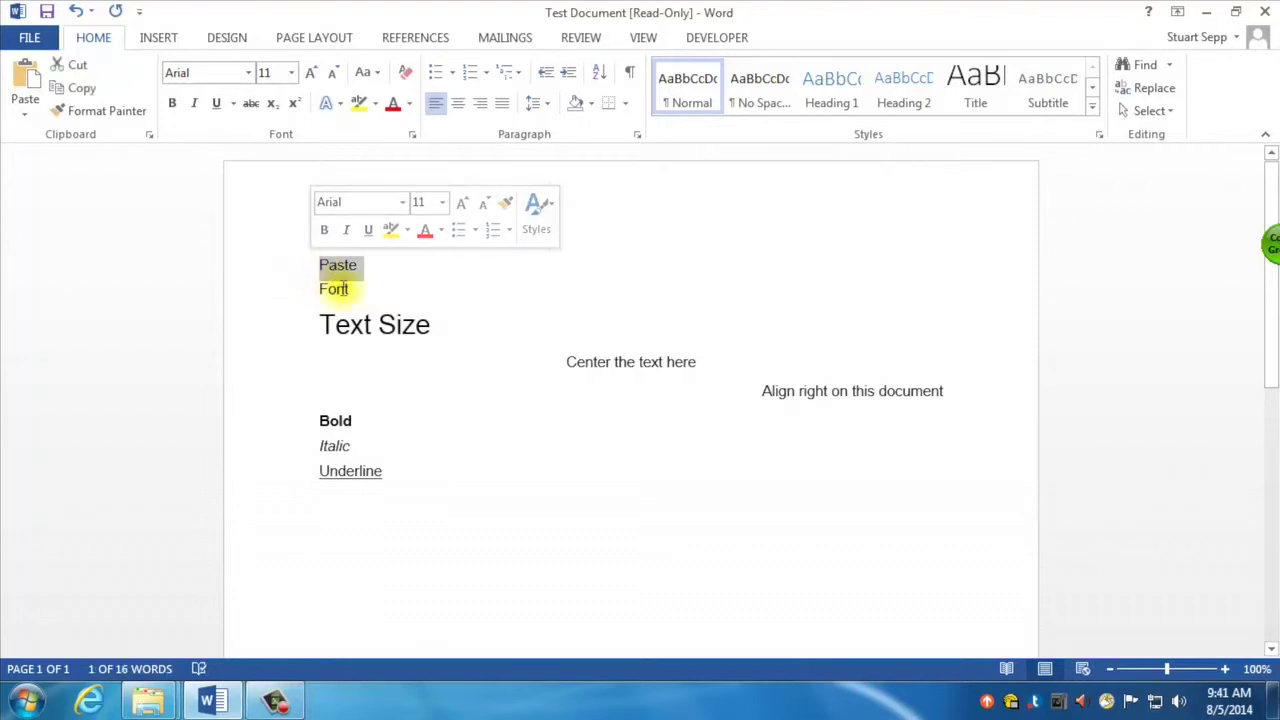
pyautogui.press('Delete')
pyautogui.click(355, 489)
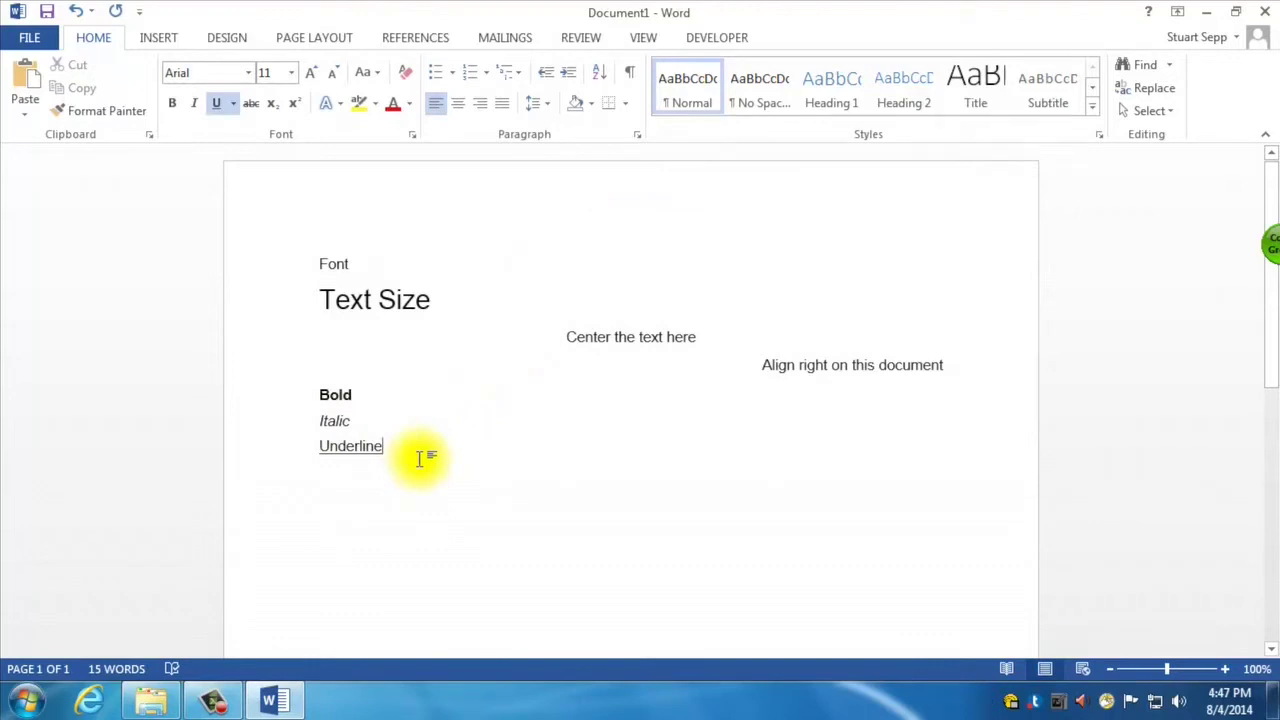
pyautogui.press('Return')
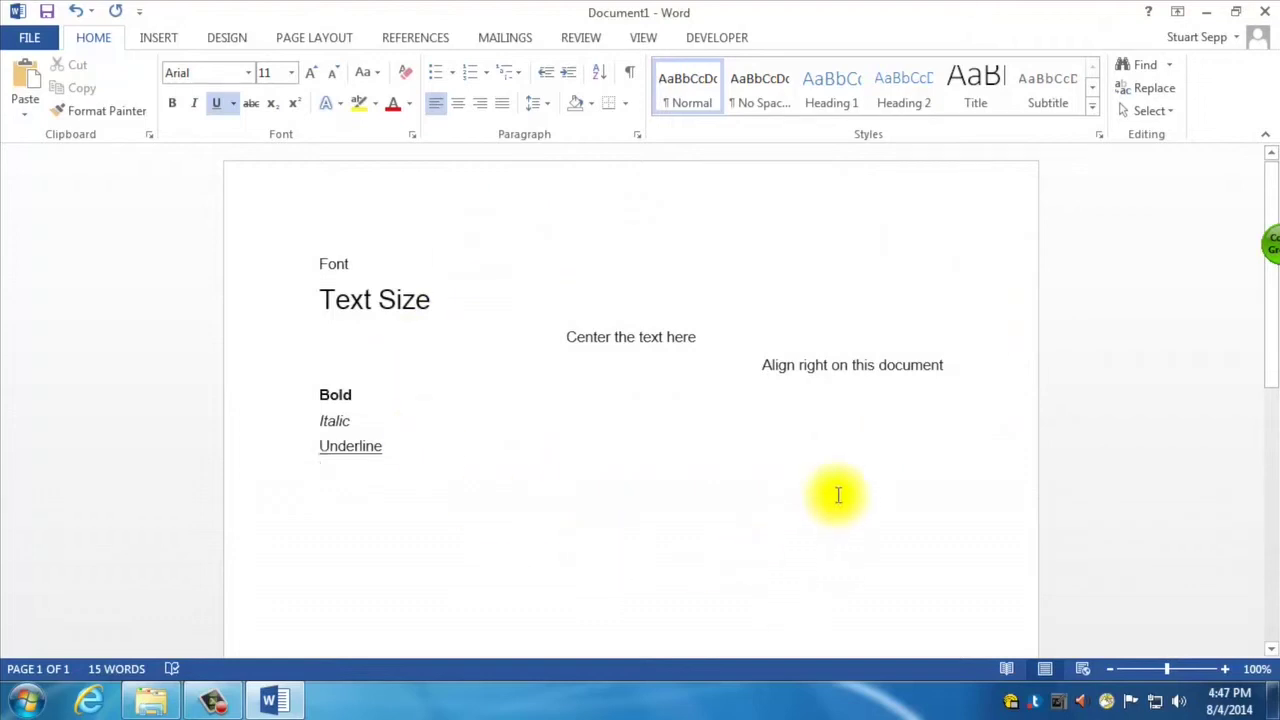
# - Switch the page orientation to Landscape and return it to Portrait
pyautogui.scroll(-10, 838, 494)
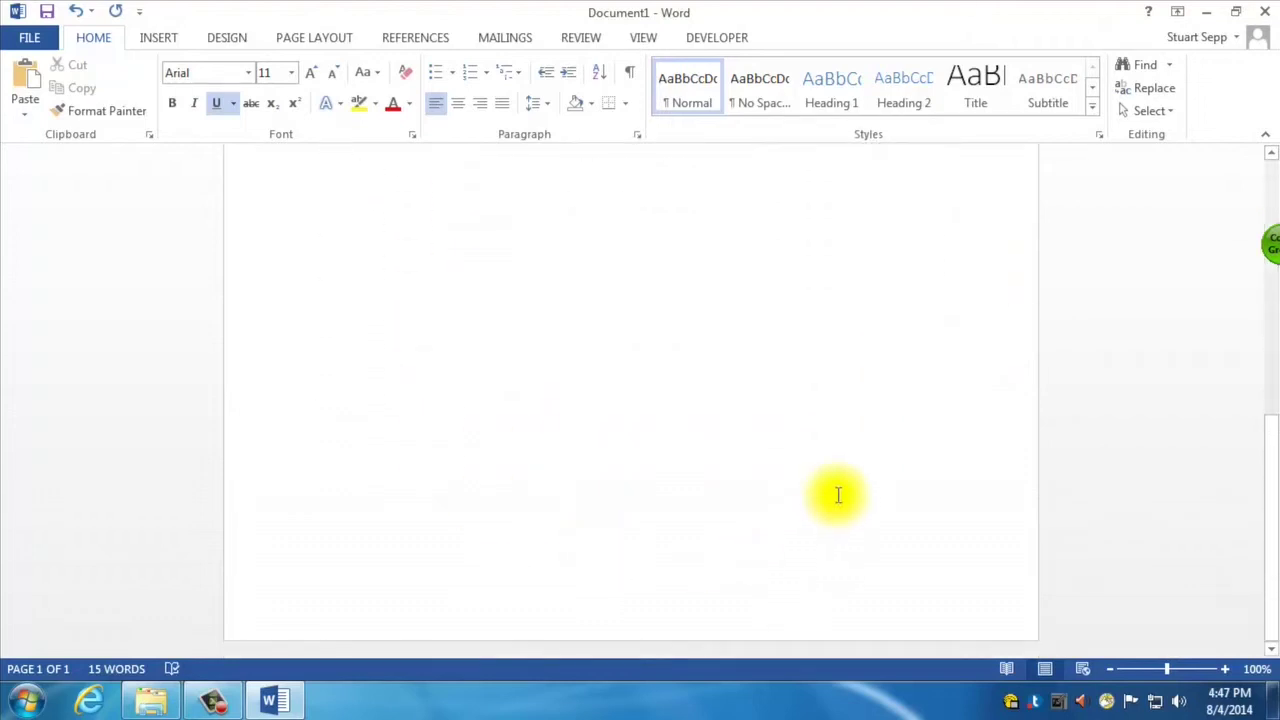
pyautogui.scroll(10, 838, 494)
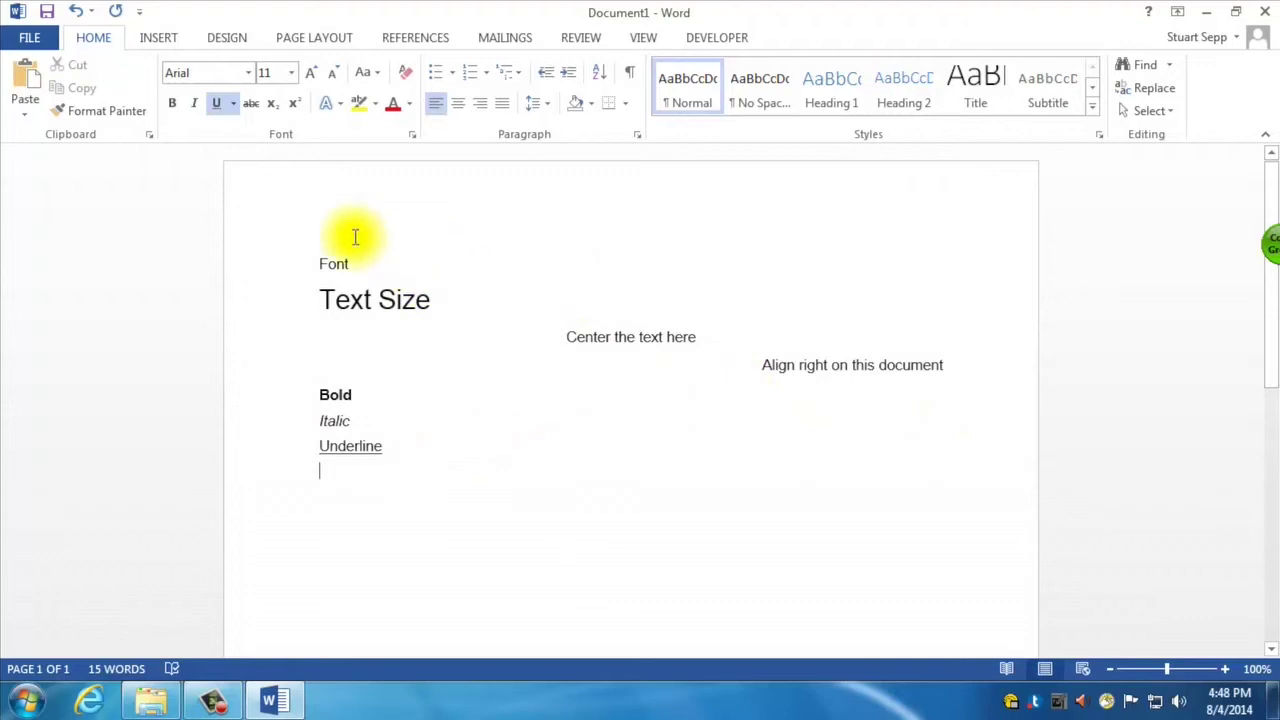
pyautogui.click(330, 40)
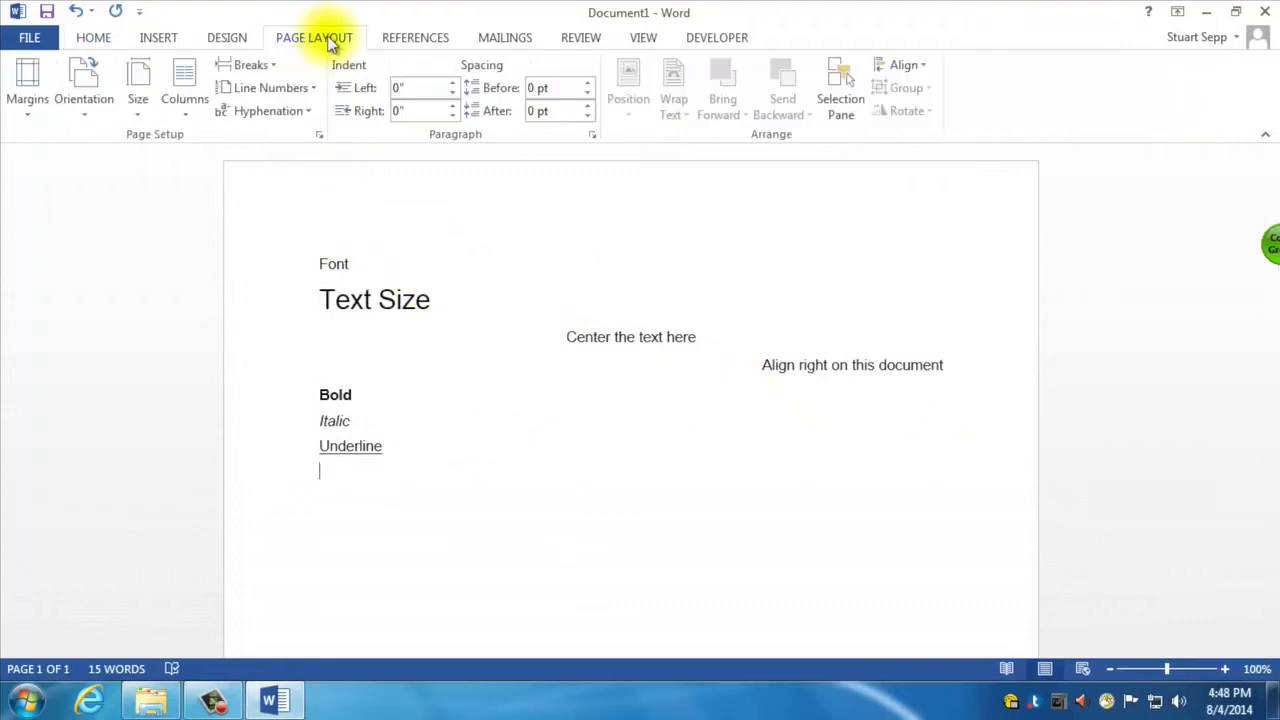
pyautogui.click(97, 88)
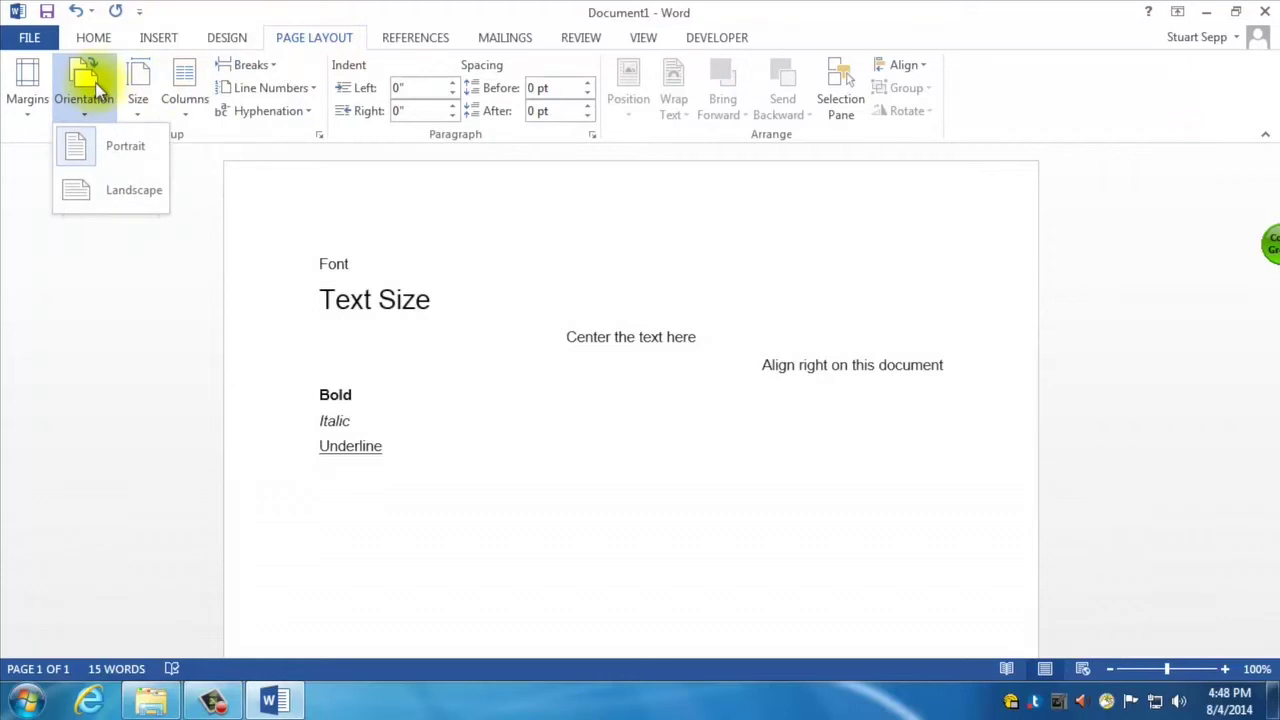
pyautogui.click(105, 191)
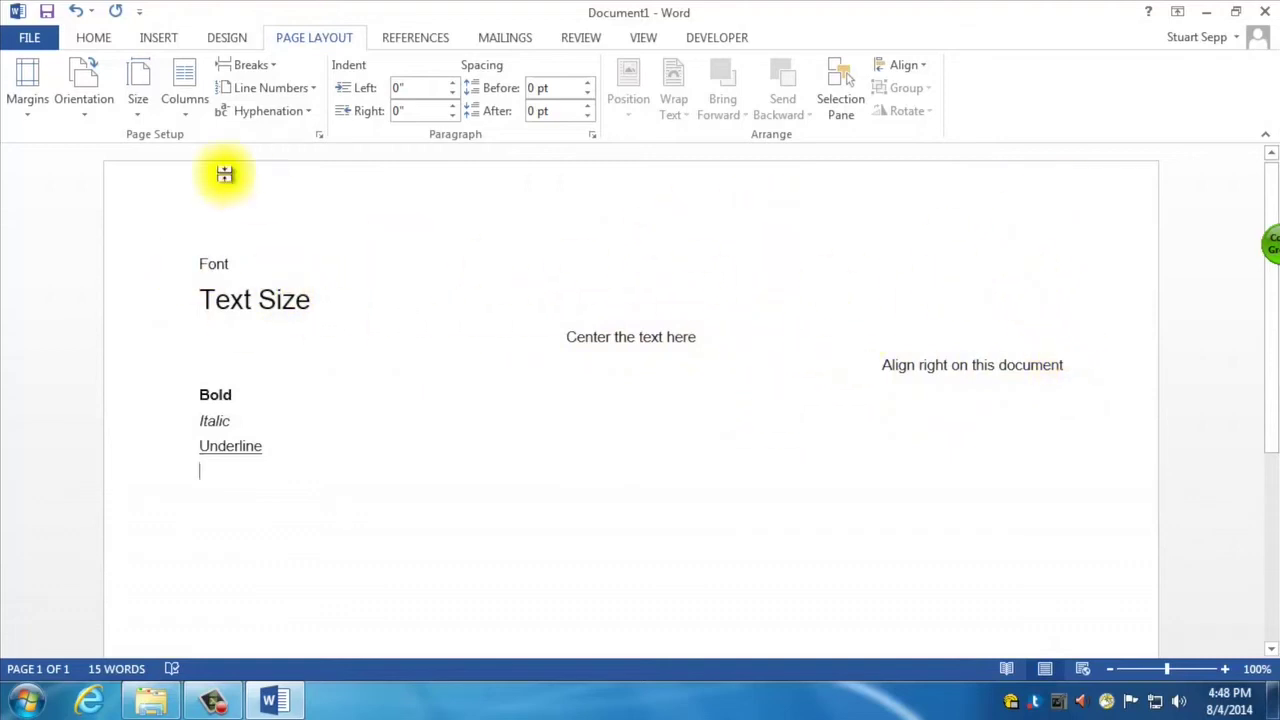
pyautogui.click(92, 100)
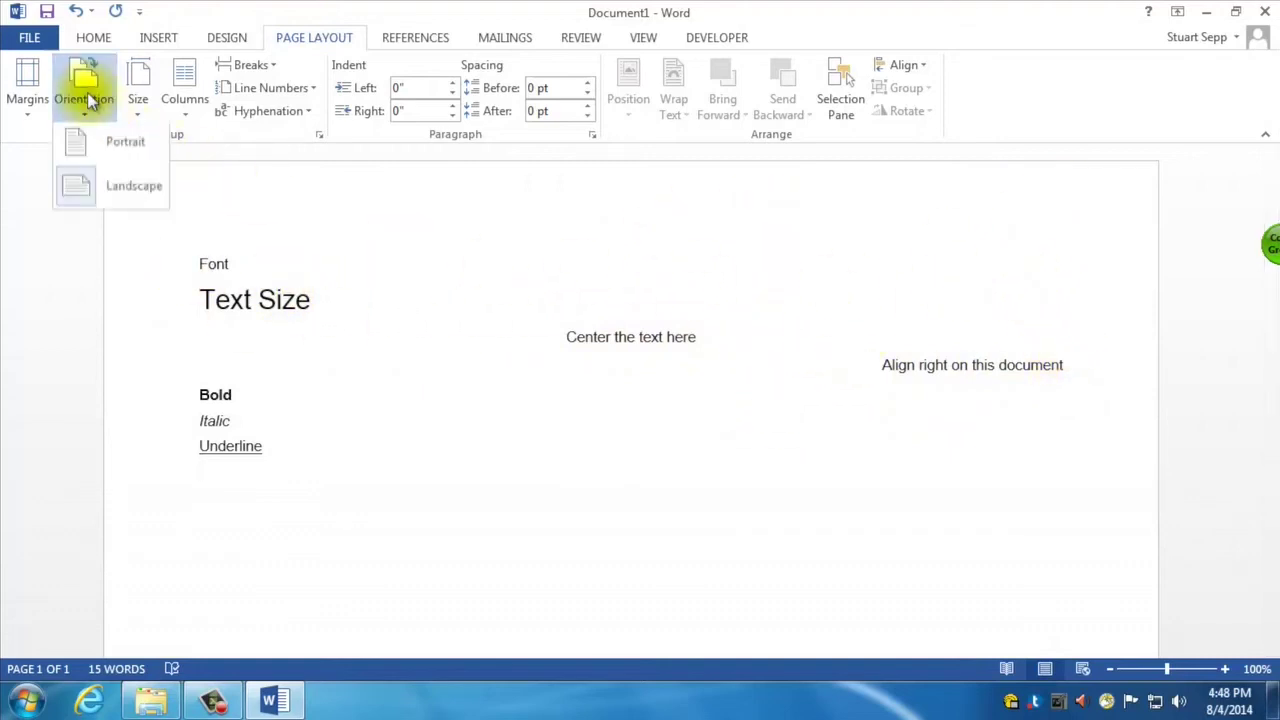
pyautogui.click(107, 147)
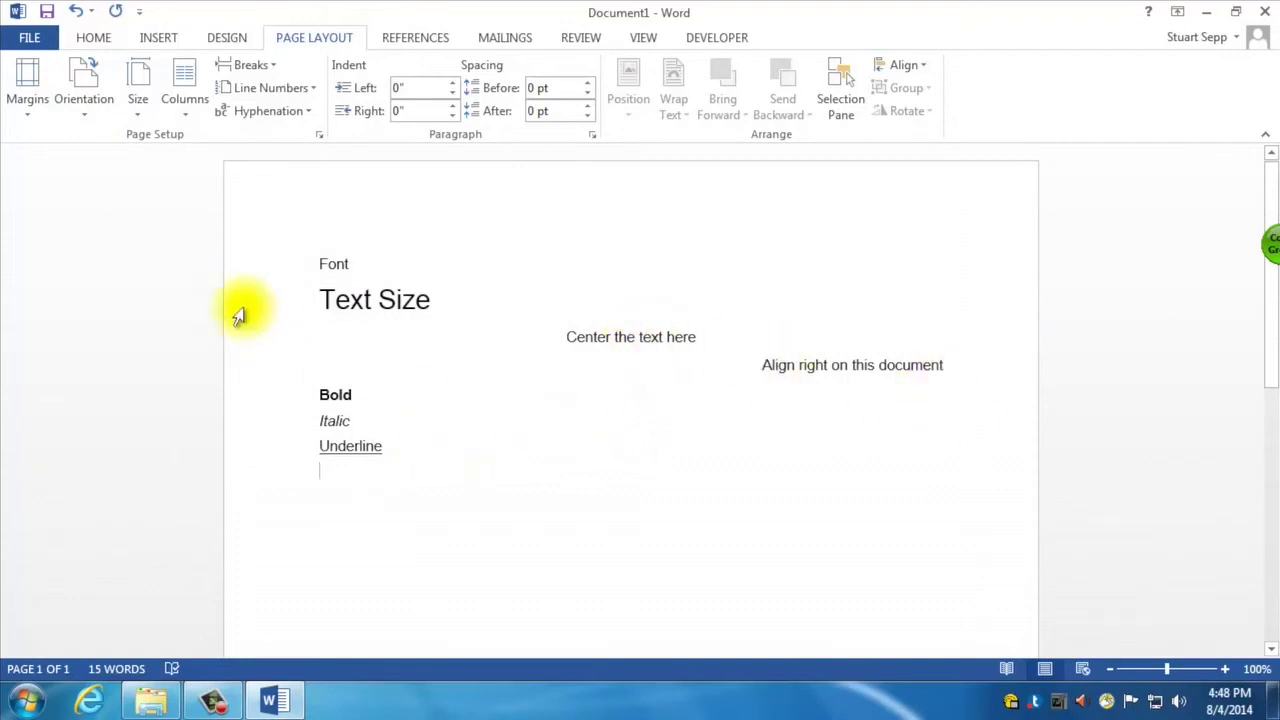
pyautogui.click(93, 40)
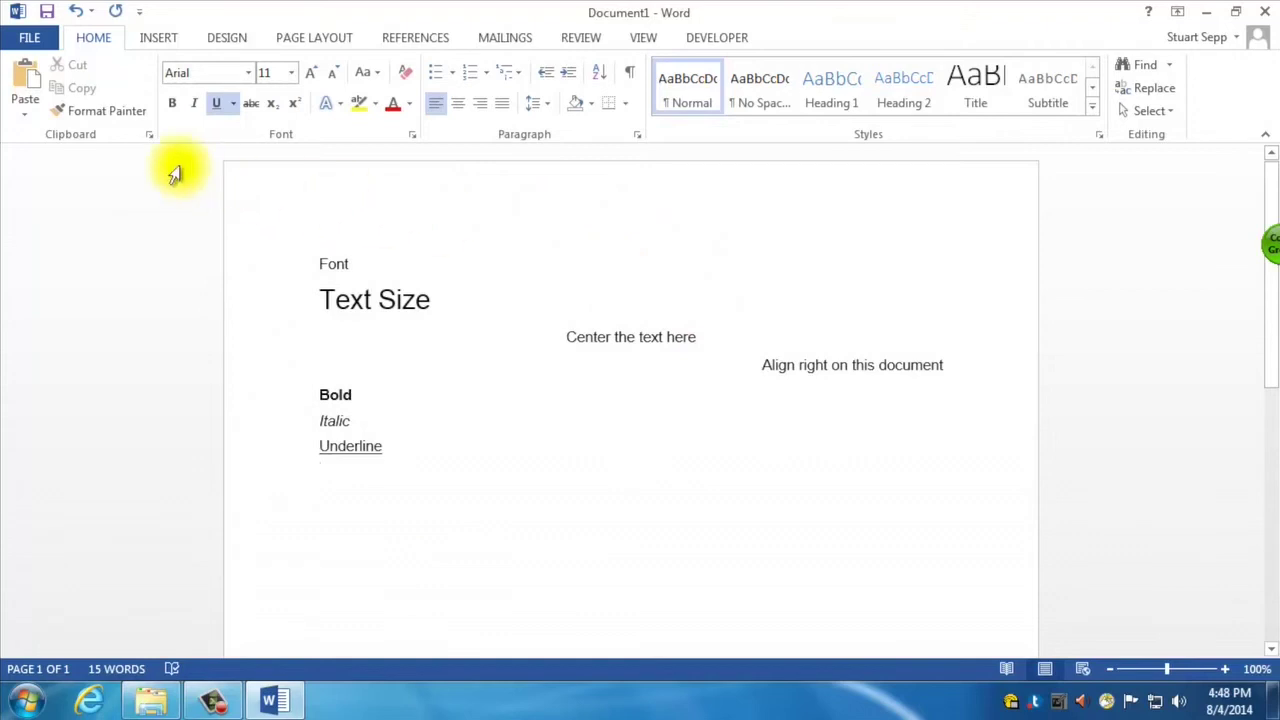
# - Start saving the document and examine the OneDrive and Computer save locations
pyautogui.click(50, 12)
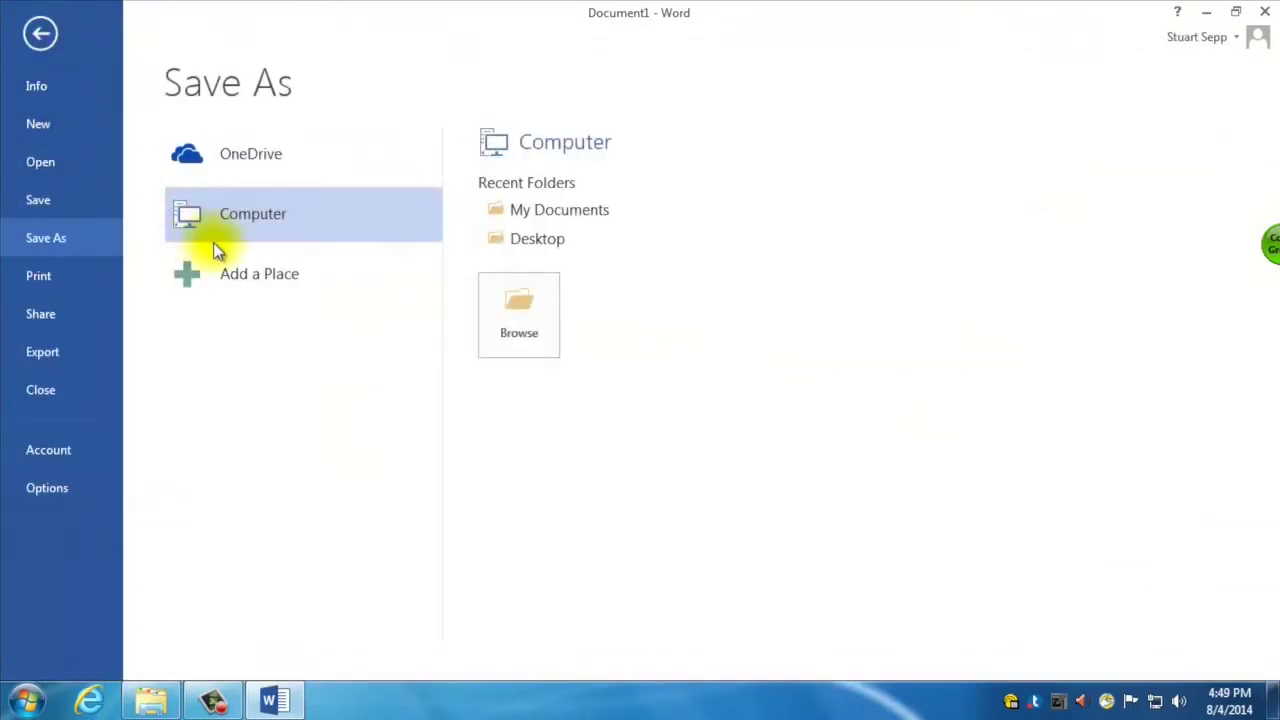
pyautogui.click(231, 158)
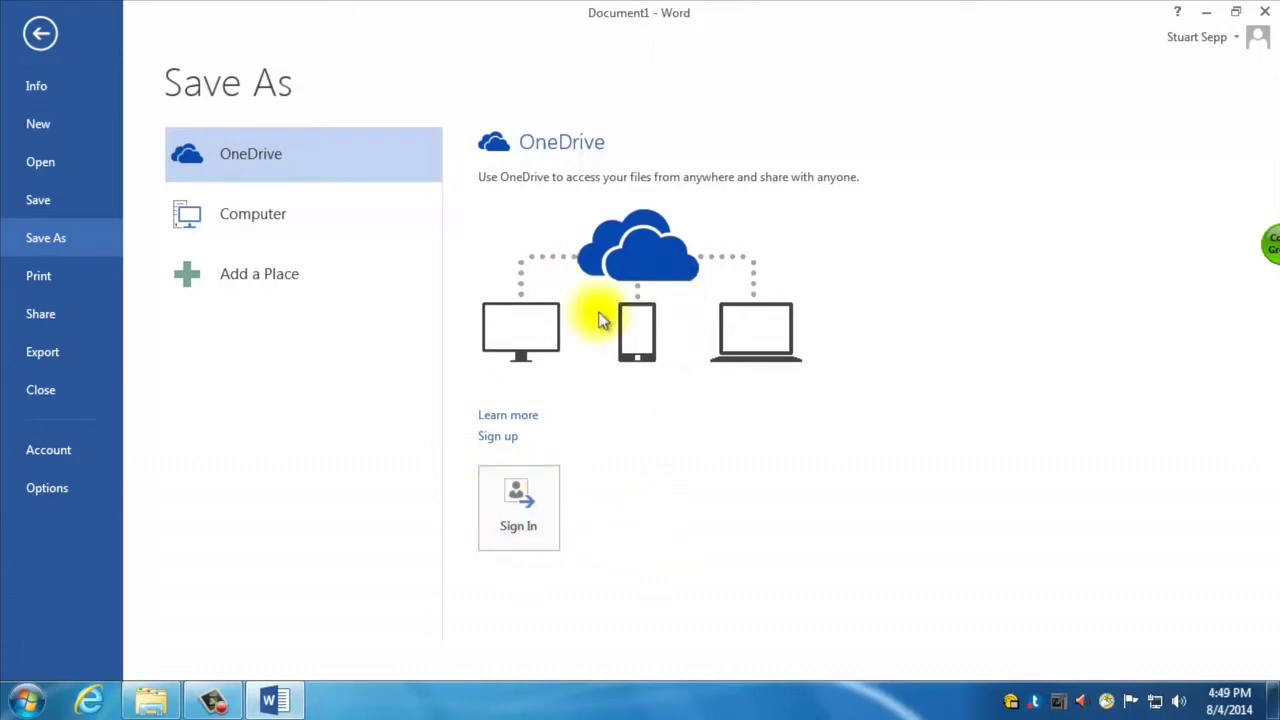
pyautogui.click(235, 220)
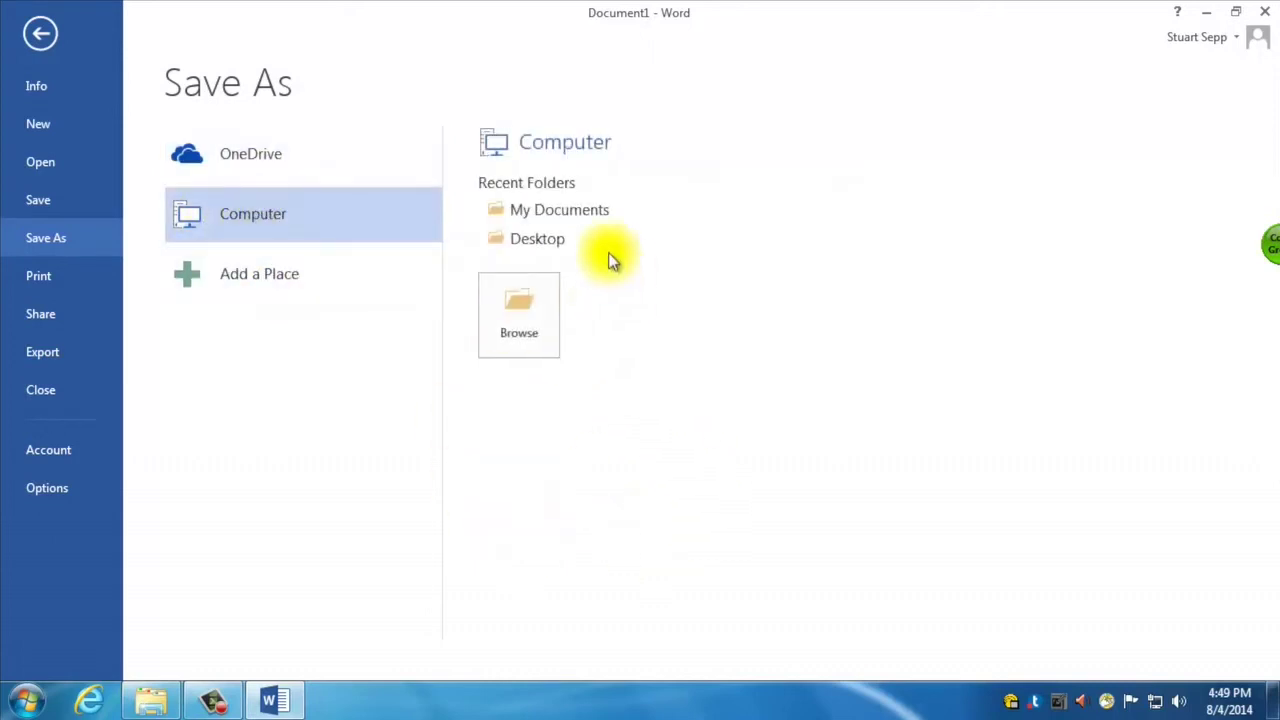
# - Browse to the Documents folder in the personal folder on the personal network drive, and cancel without saving the document
pyautogui.click(521, 306)
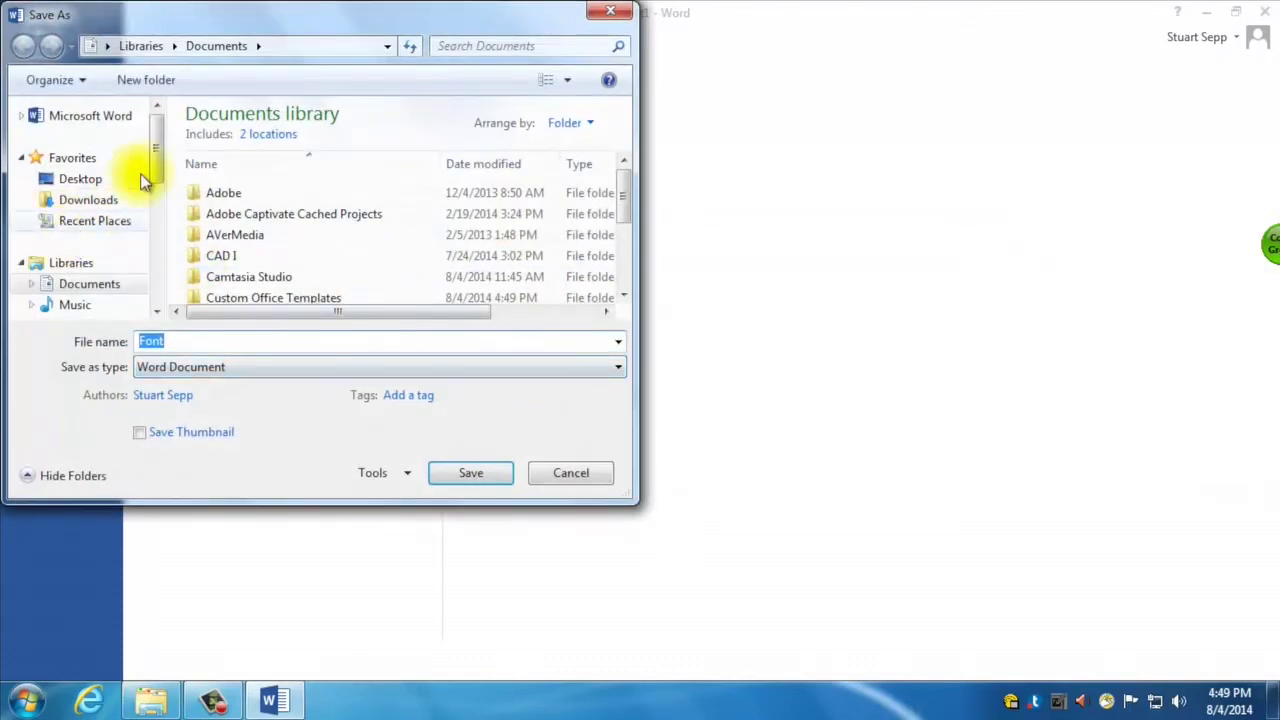
pyautogui.moveTo(157, 163); pyautogui.dragTo(160, 250)
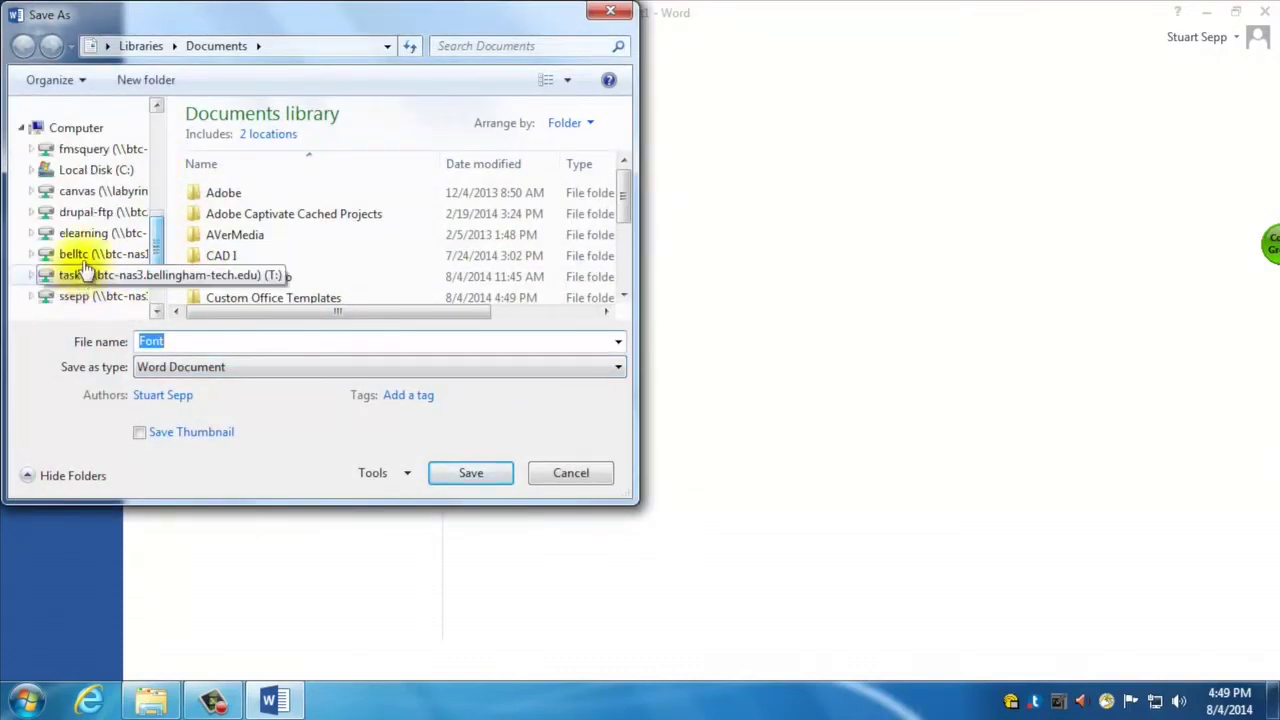
pyautogui.click(70, 296)
pyautogui.doubleClick(254, 140)
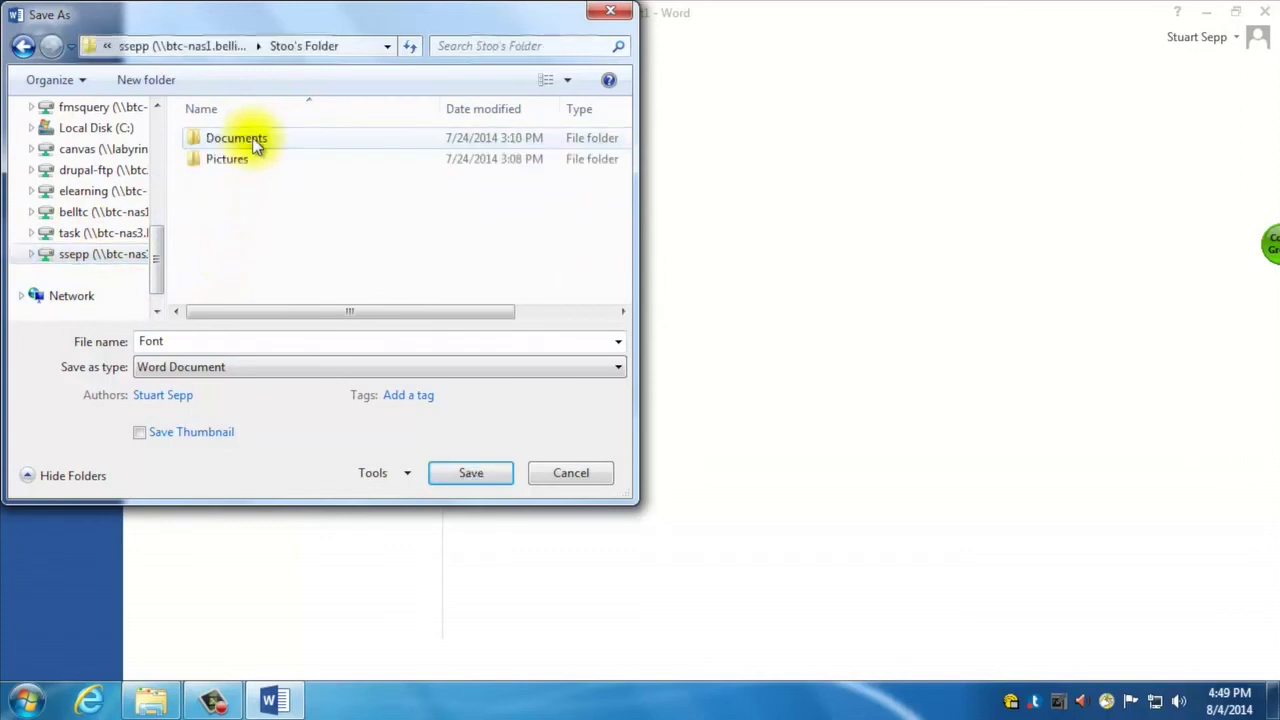
pyautogui.doubleClick(228, 141)
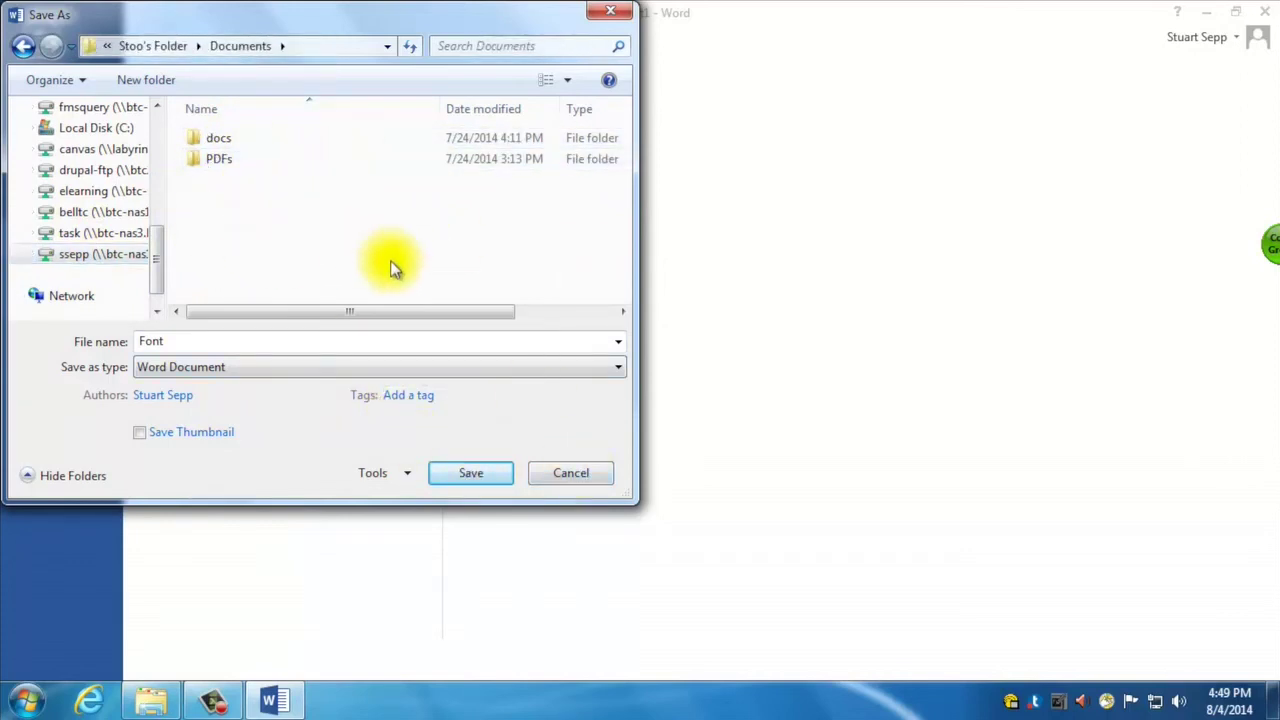
pyautogui.click(572, 473)
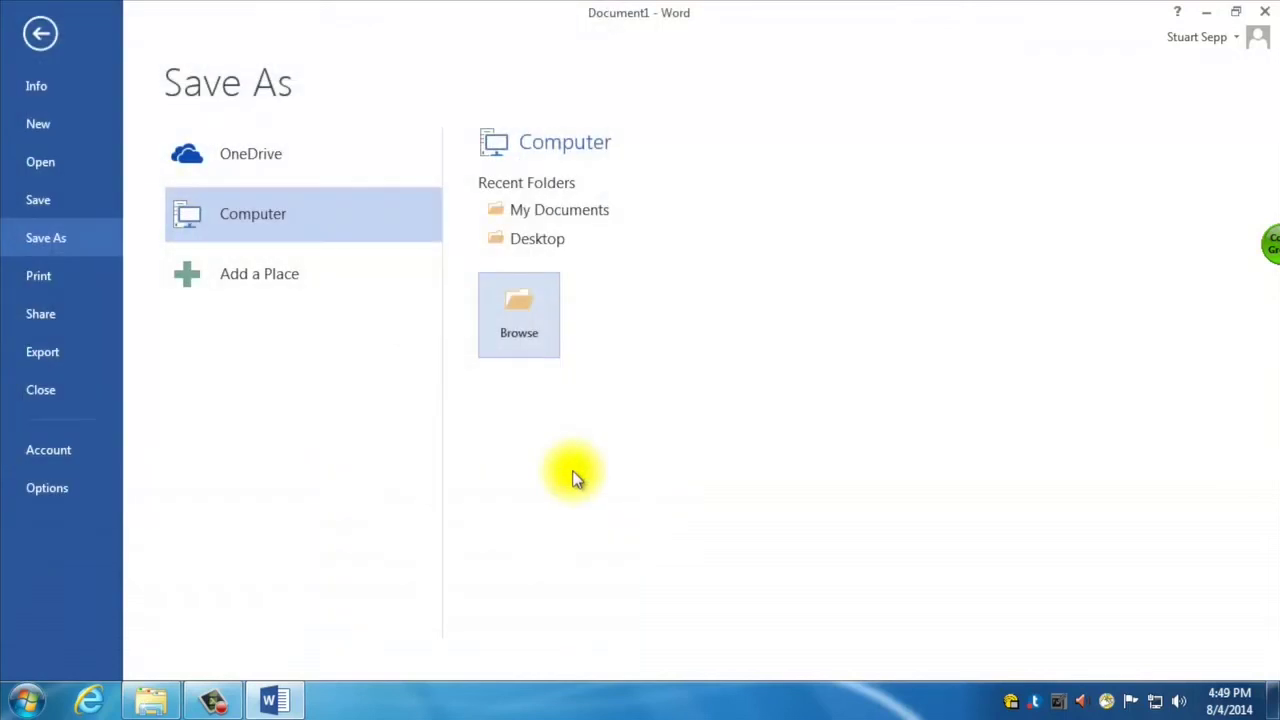
pyautogui.click(41, 38)
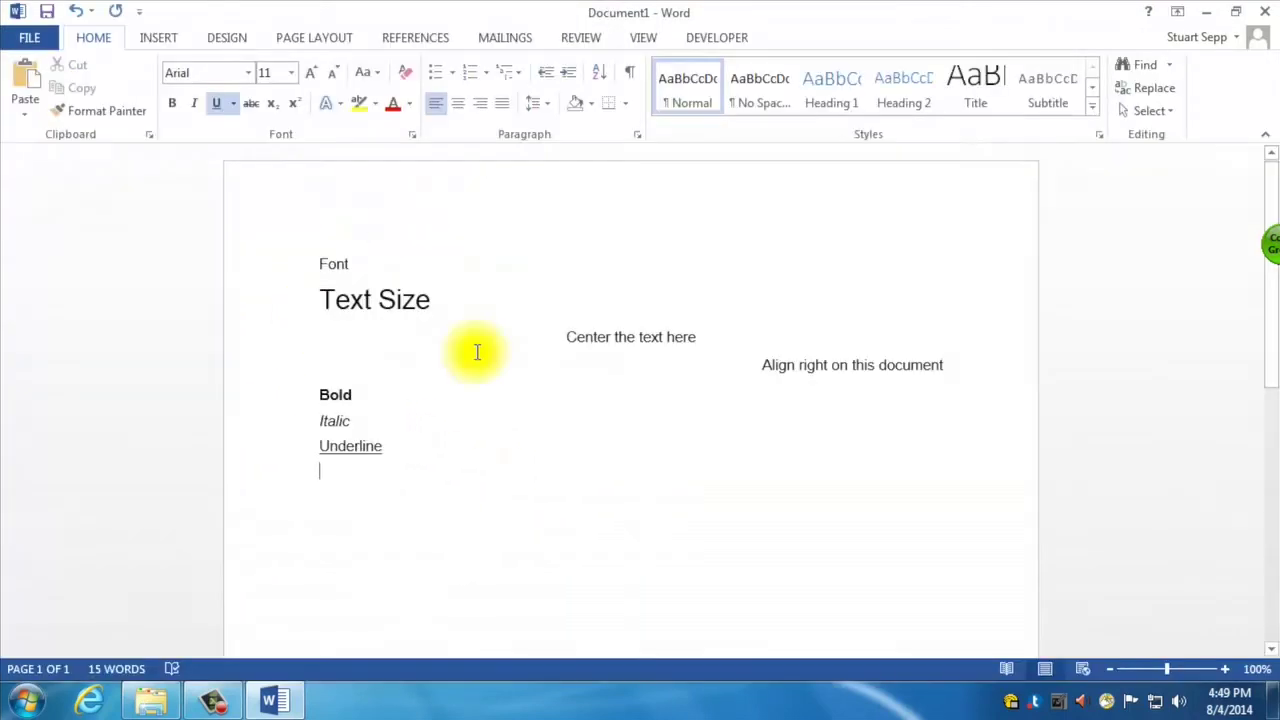